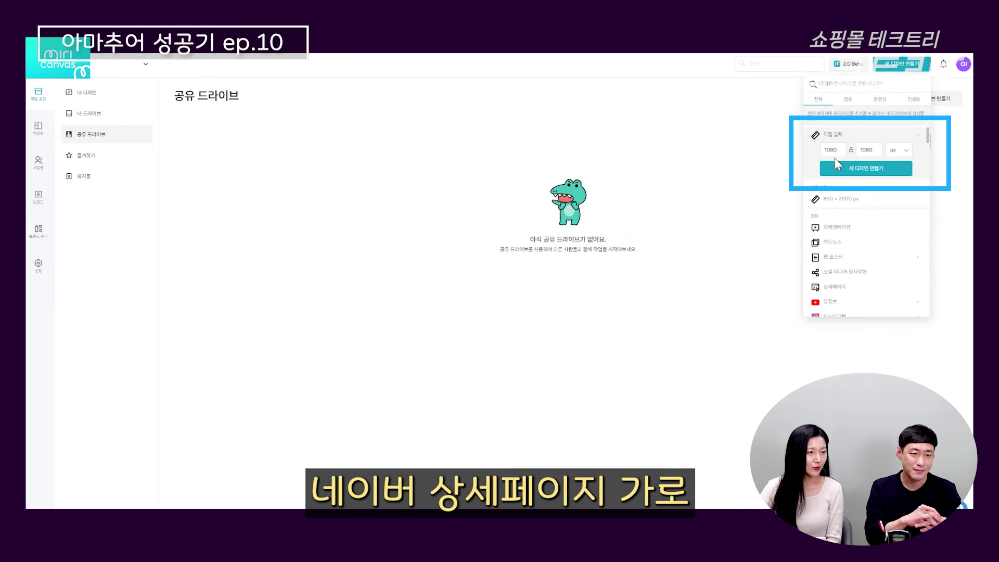
Create a new design with a custom size of 860 × 2500 px.
drag(837, 151, 820, 158)
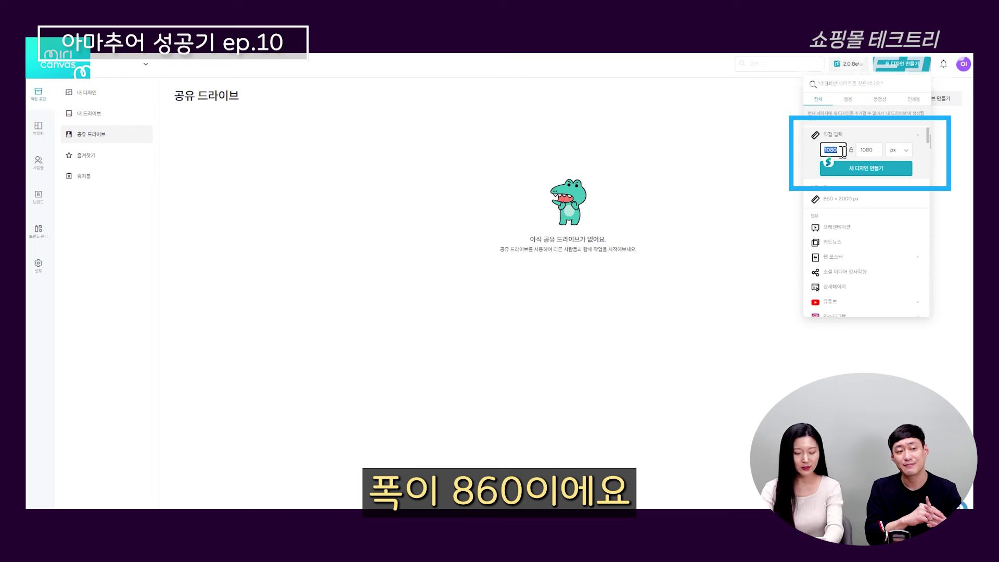
text(860)
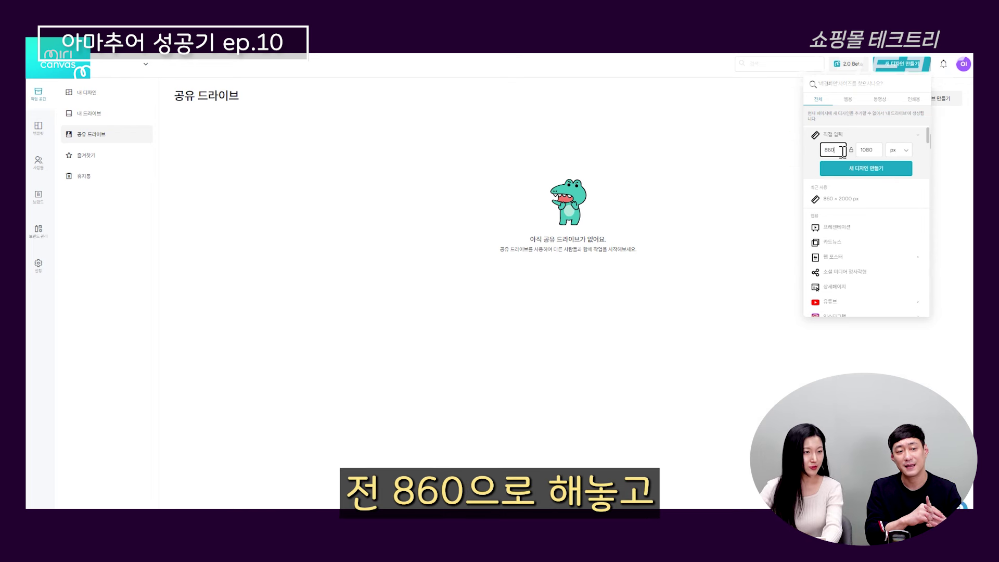
click(878, 150)
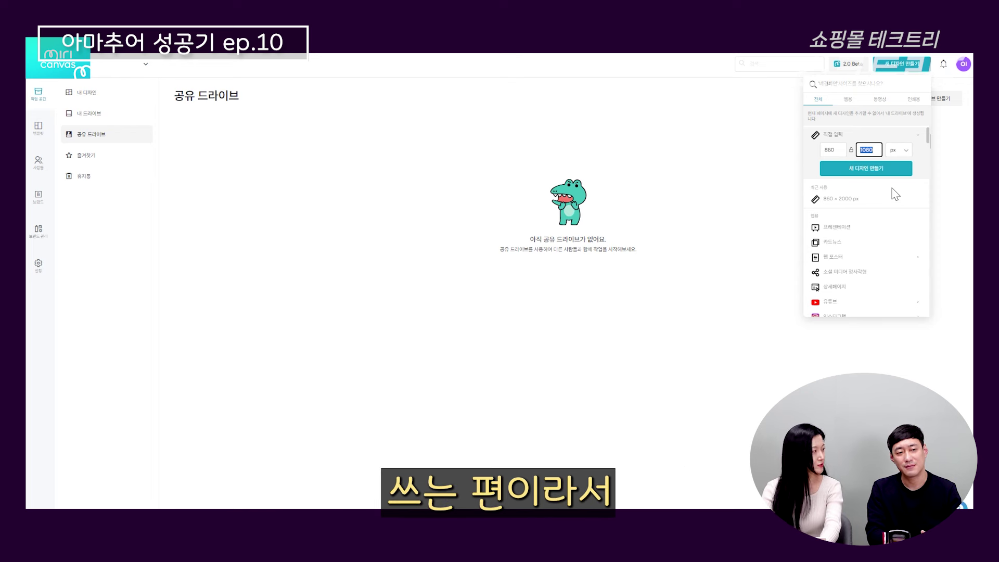
text(2500)
key(Return)
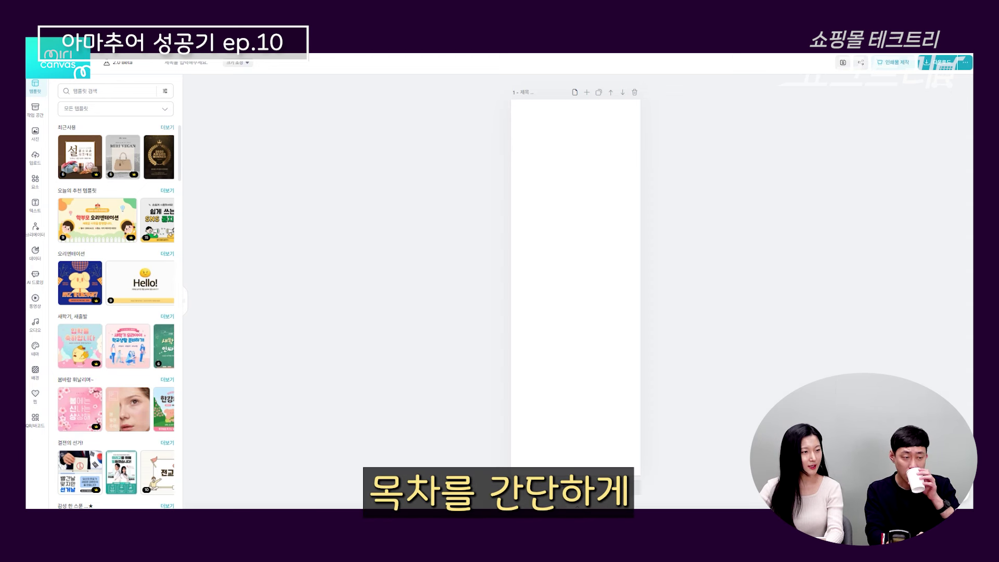
Switch to Notepad and review the detail page outline, from the limited-time promotion down to the product information and customer centre notice.
key(alt+Tab)
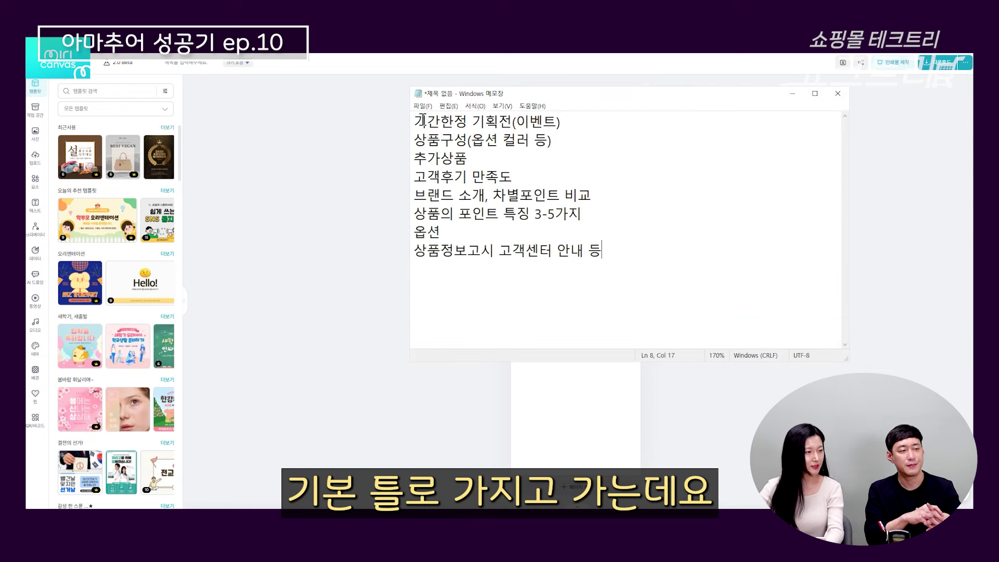
drag(427, 121, 616, 264)
click(616, 264)
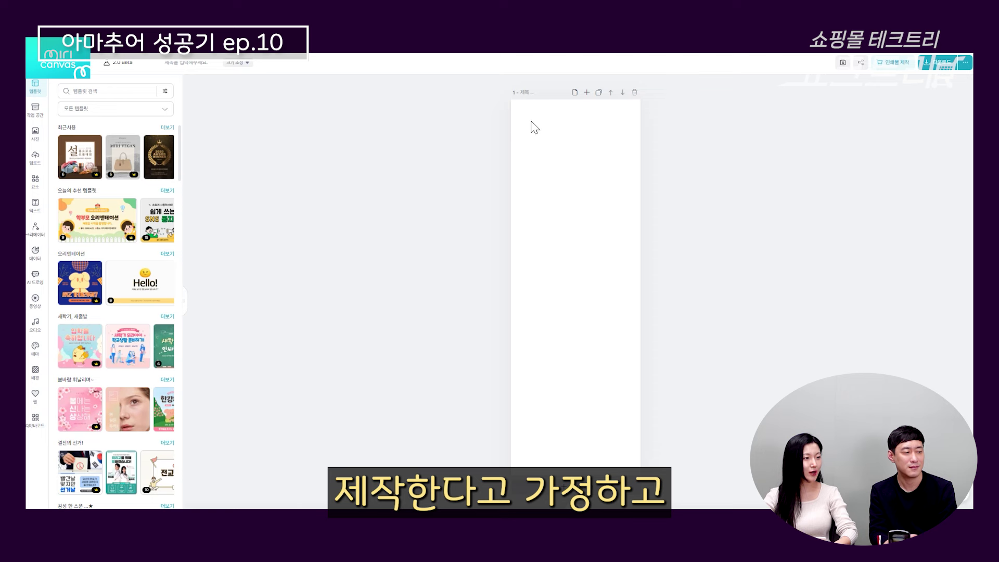
Search the editor's templates for "설 이벤트" and look through the pages of the traditional-style 설 선물대전 template.
click(95, 92)
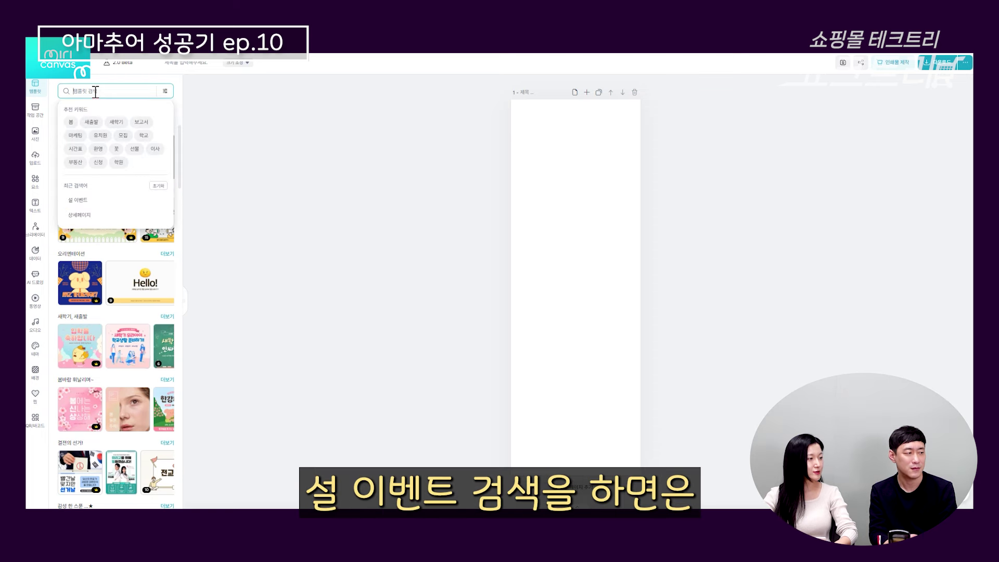
click(114, 201)
scroll(110, 189, down, 1)
scroll(110, 190, up, 1)
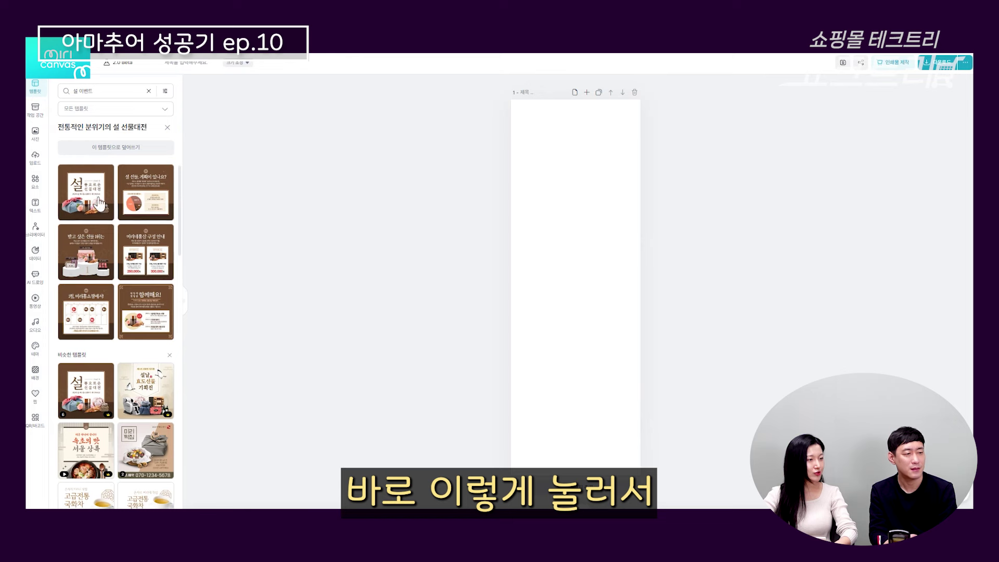
Try applying the 설 선물대전 cover page to the blank page, inspect the fit and undo it.
click(99, 200)
click(499, 315)
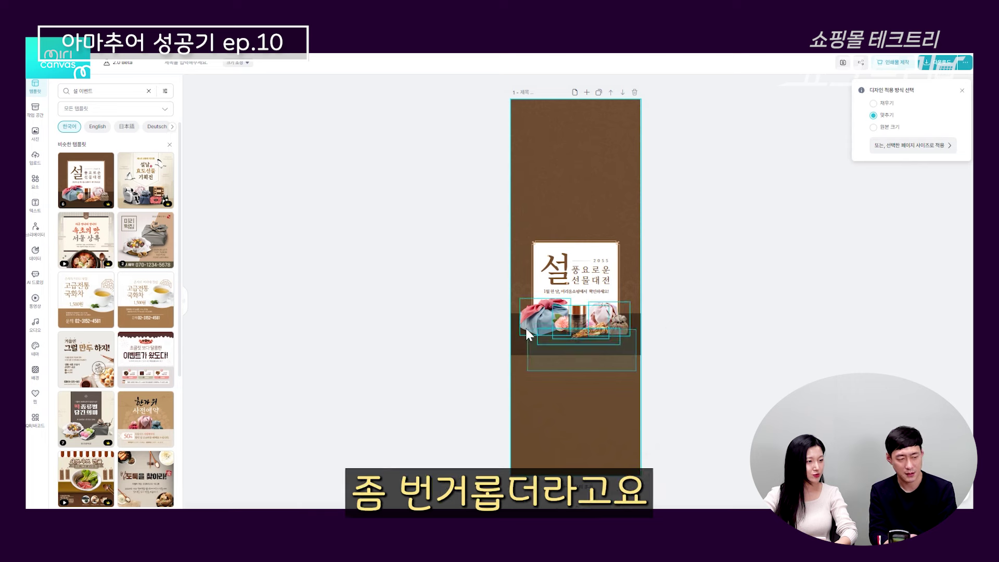
click(512, 231)
click(718, 218)
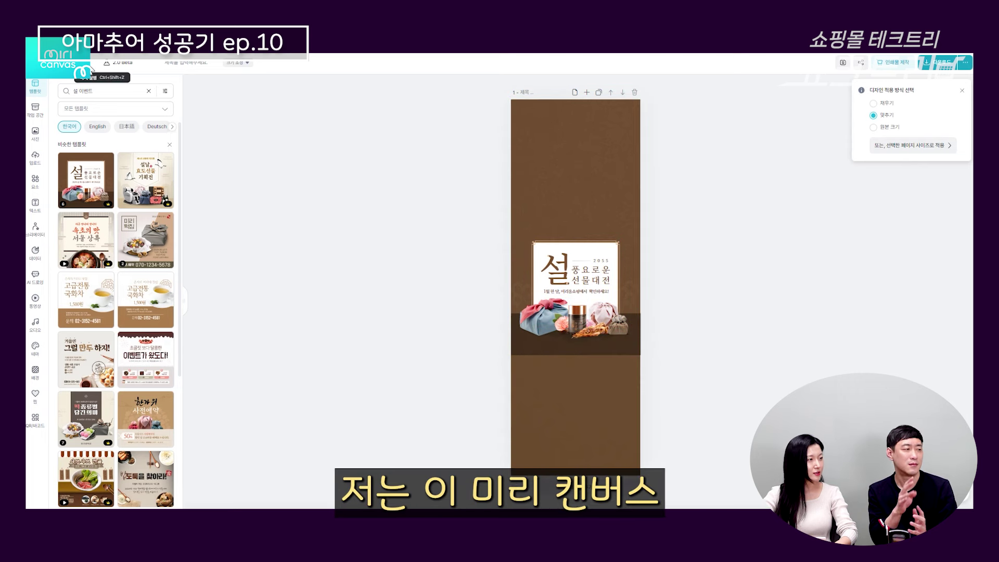
key(ctrl+z)
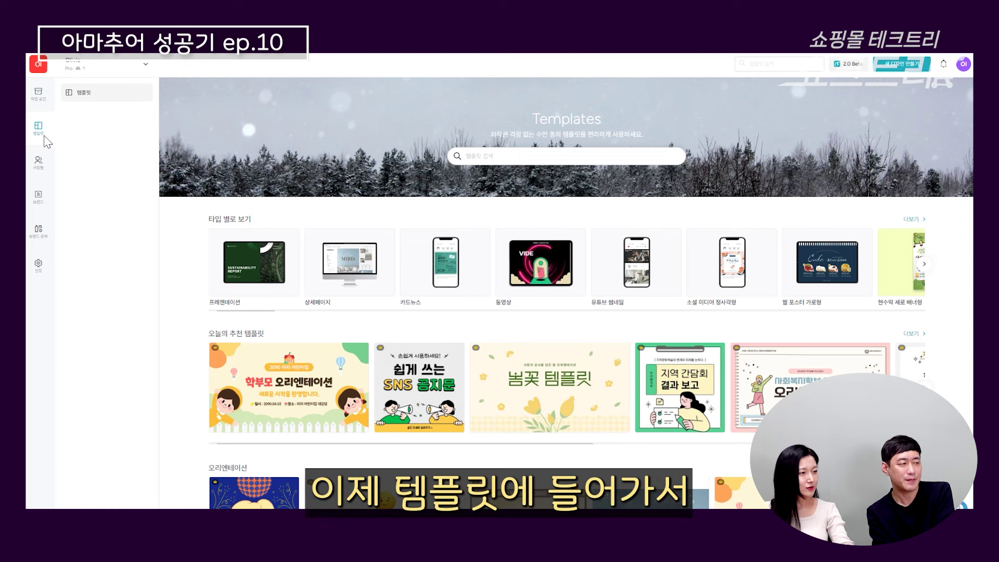
Search the workspace's template gallery for "설 이벤트" and open the traditional-style 설 선물대전 card news template.
click(585, 156)
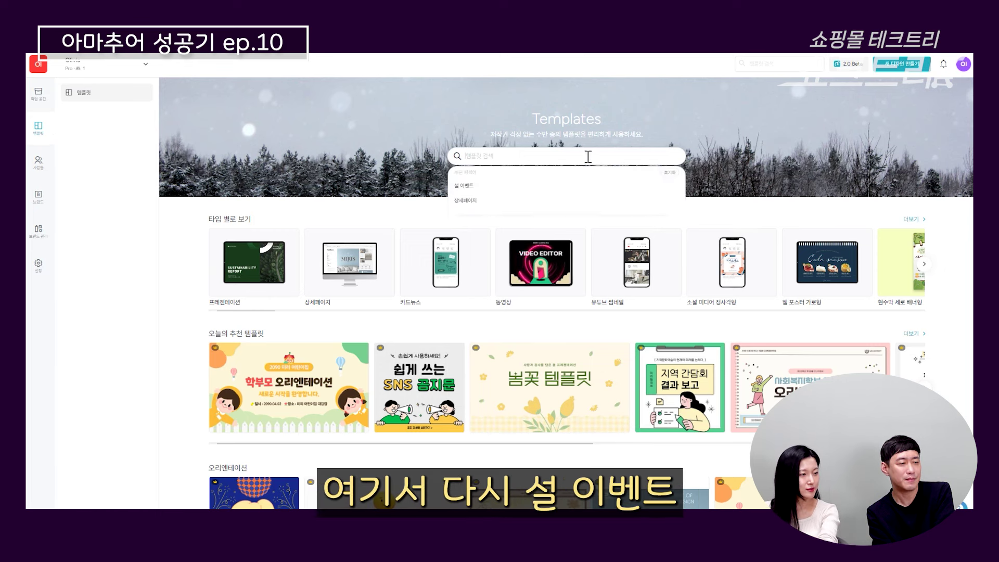
click(460, 232)
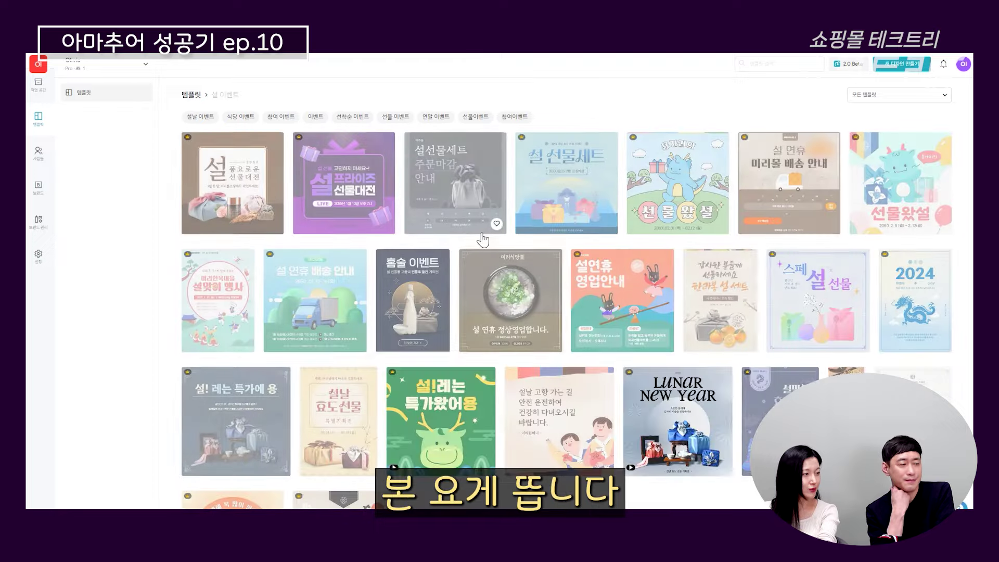
click(238, 181)
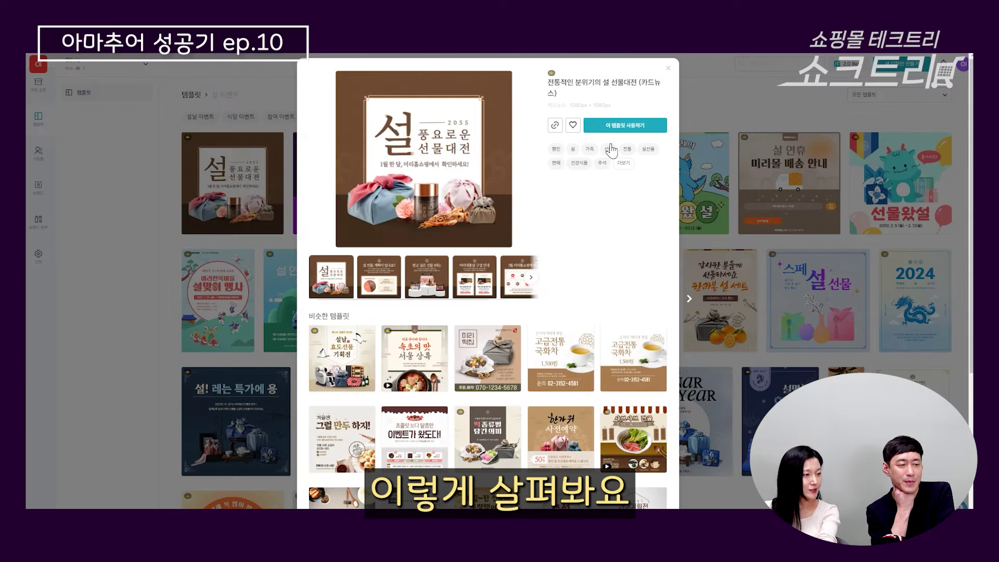
Preview the template's second to fifth pages and start a design from this template.
click(378, 287)
click(427, 279)
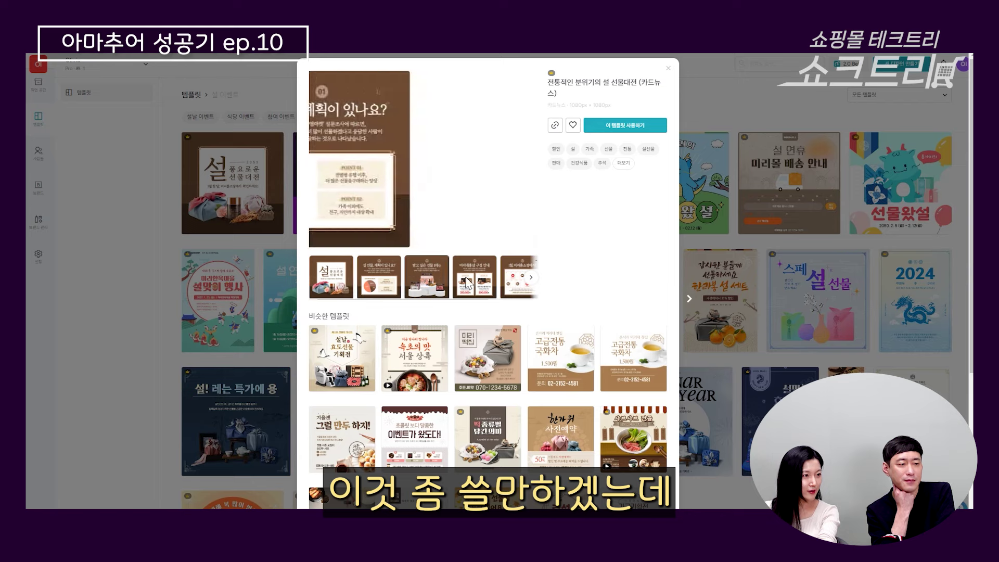
click(475, 281)
click(519, 278)
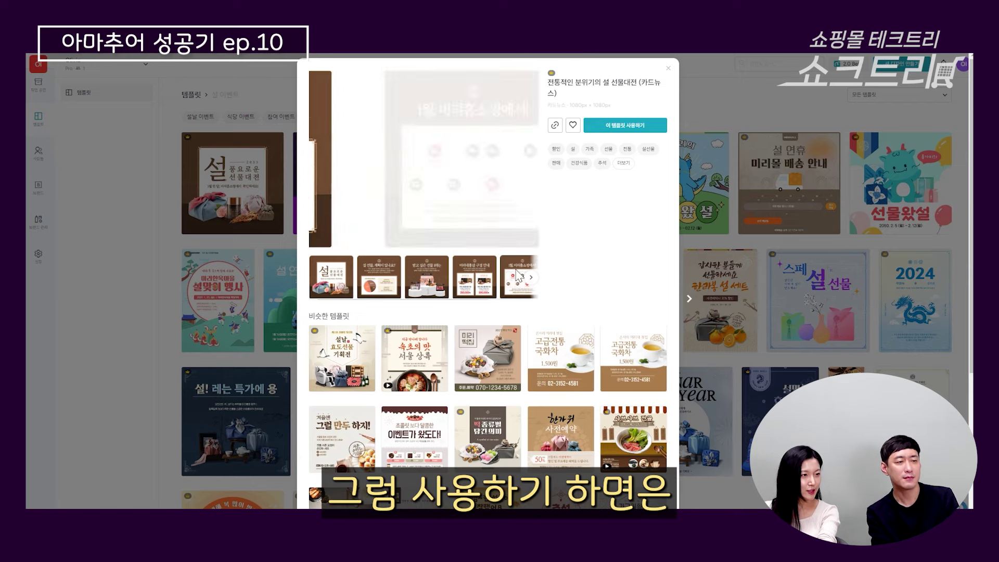
click(620, 133)
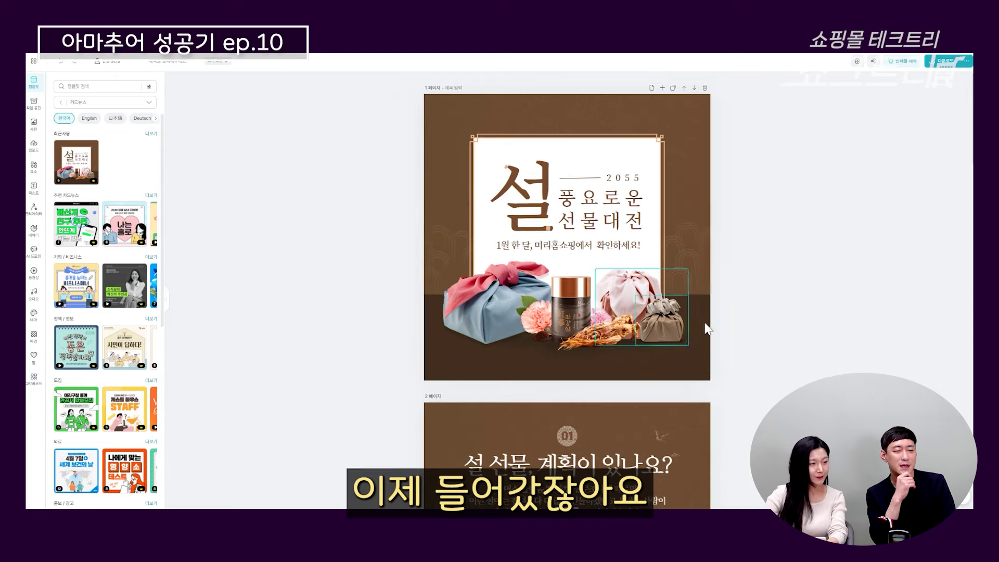
Copy all the elements on the template's first page and paste them into the blank 860 × 2500 px page.
scroll(713, 329, down, 3)
scroll(718, 330, up, 3)
scroll(718, 330, down, 10)
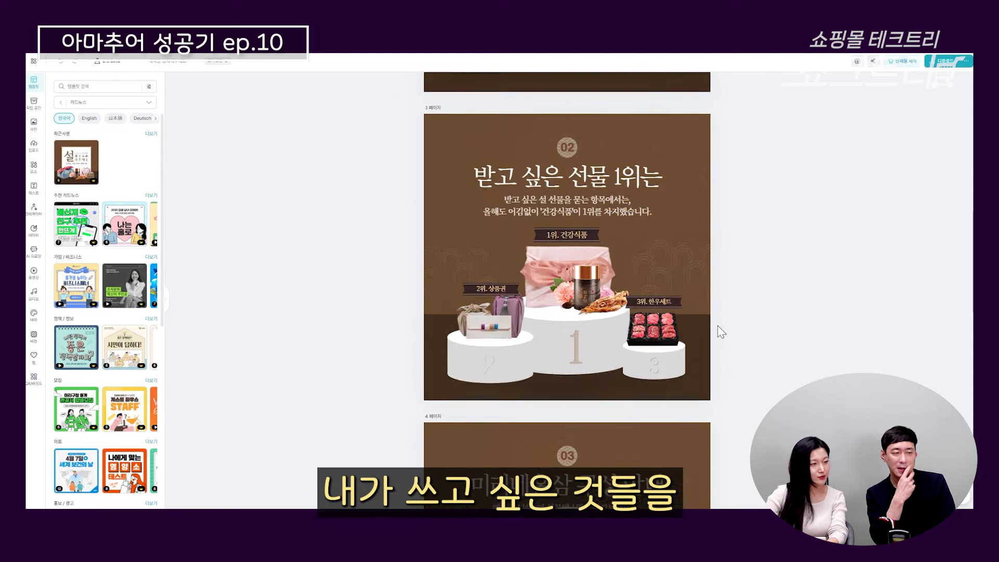
scroll(719, 331, up, 10)
drag(759, 377, 353, 117)
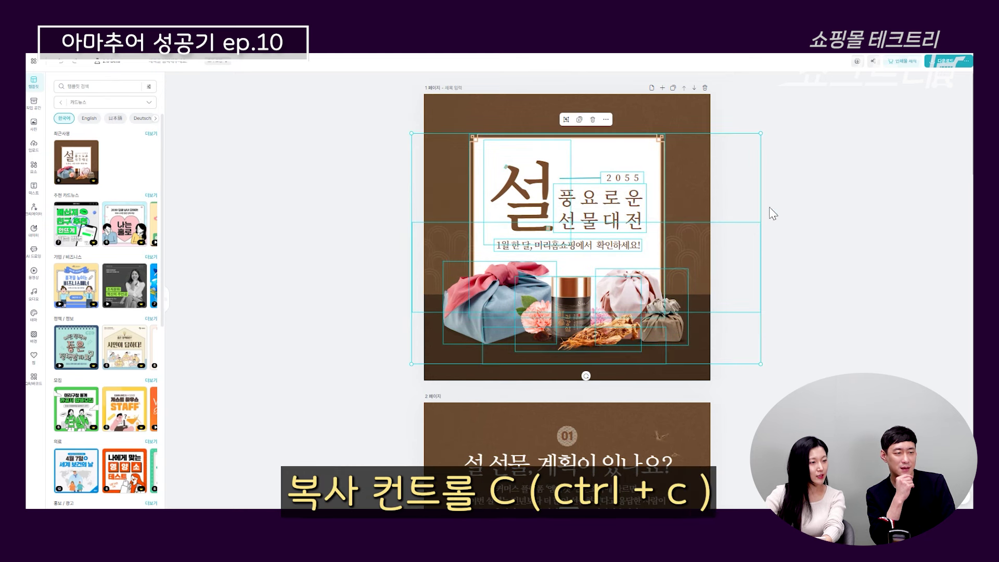
right_click(631, 209)
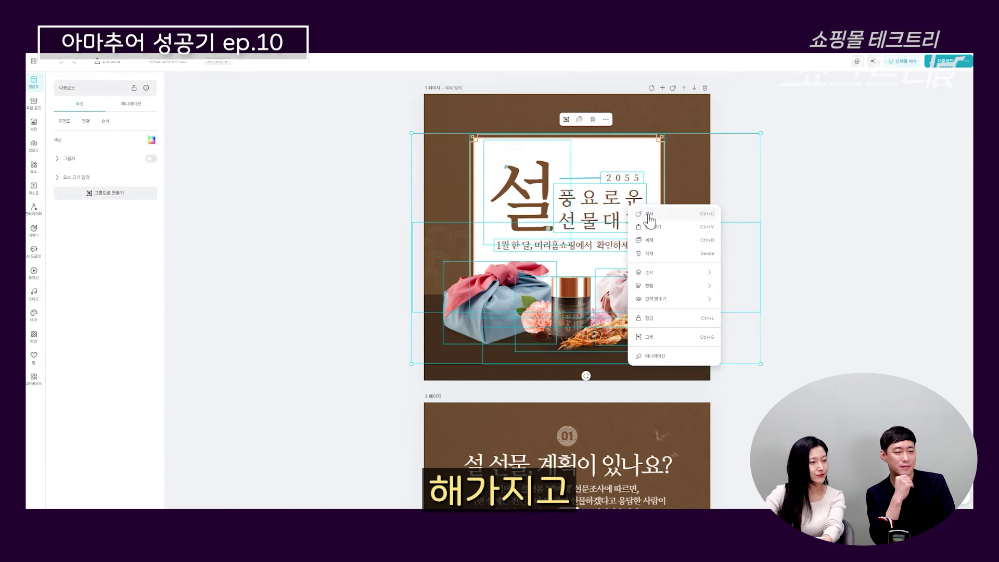
click(649, 214)
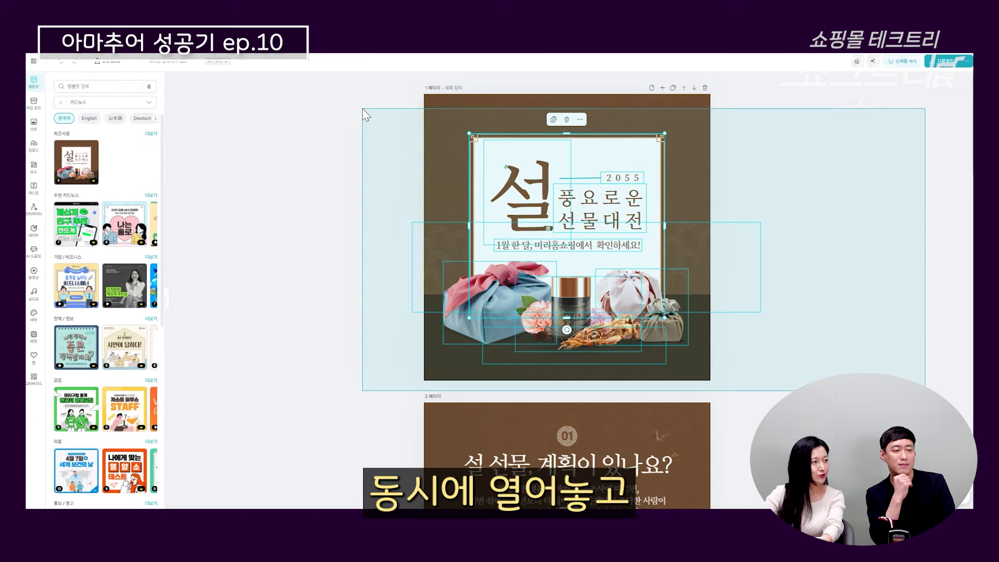
drag(362, 109, 763, 262)
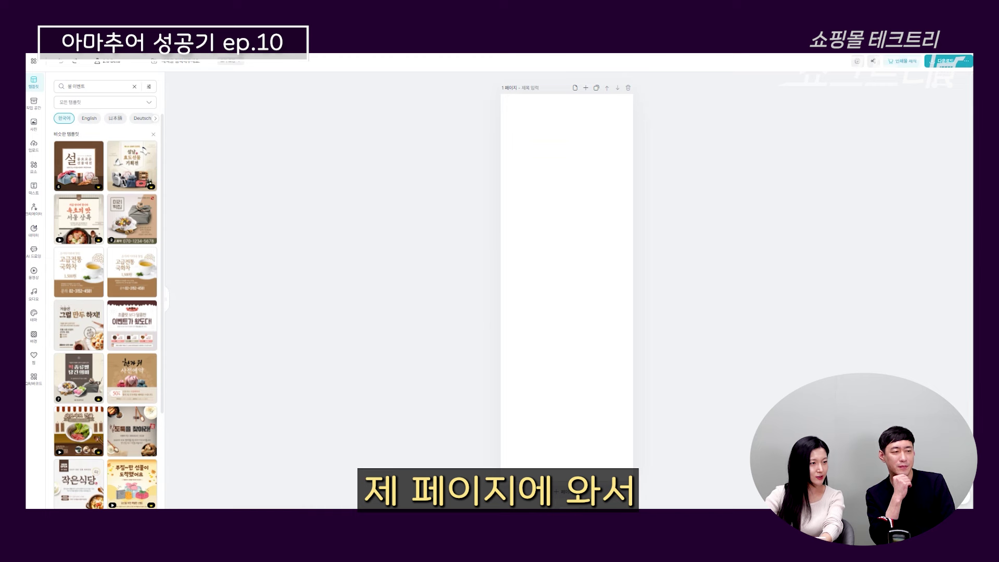
key(ctrl+v)
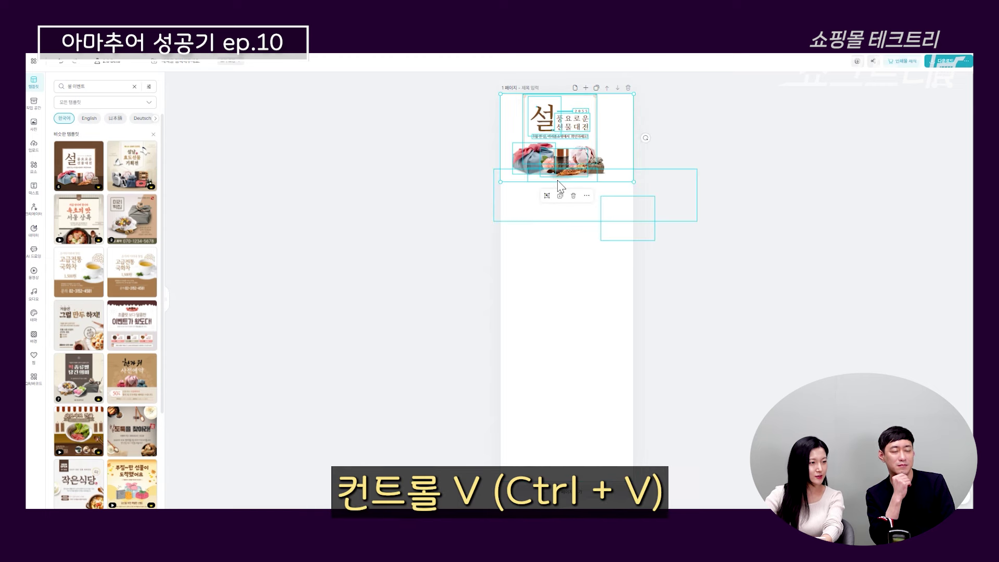
click(709, 139)
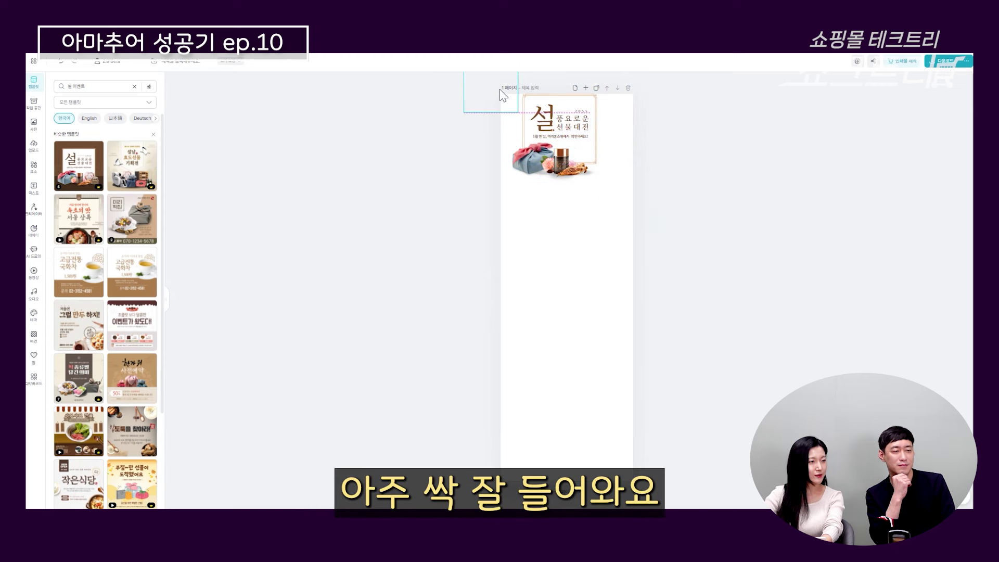
Select the pasted cover elements together, enlarge them and position them across the upper part of the page.
drag(484, 100, 649, 212)
drag(587, 156, 586, 168)
drag(657, 212, 665, 221)
drag(598, 173, 595, 172)
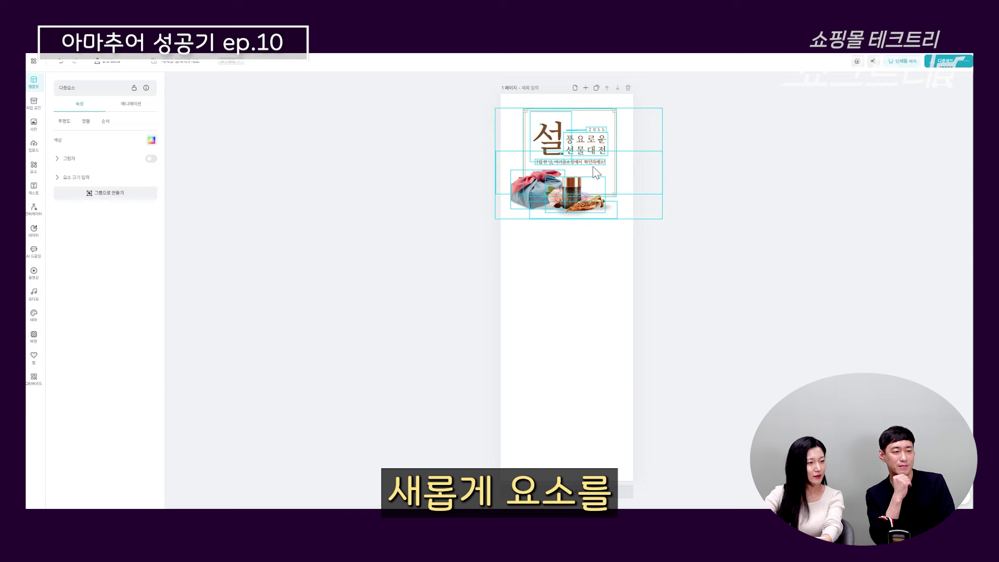
drag(664, 220, 672, 225)
drag(597, 164, 590, 164)
drag(666, 224, 672, 230)
click(725, 223)
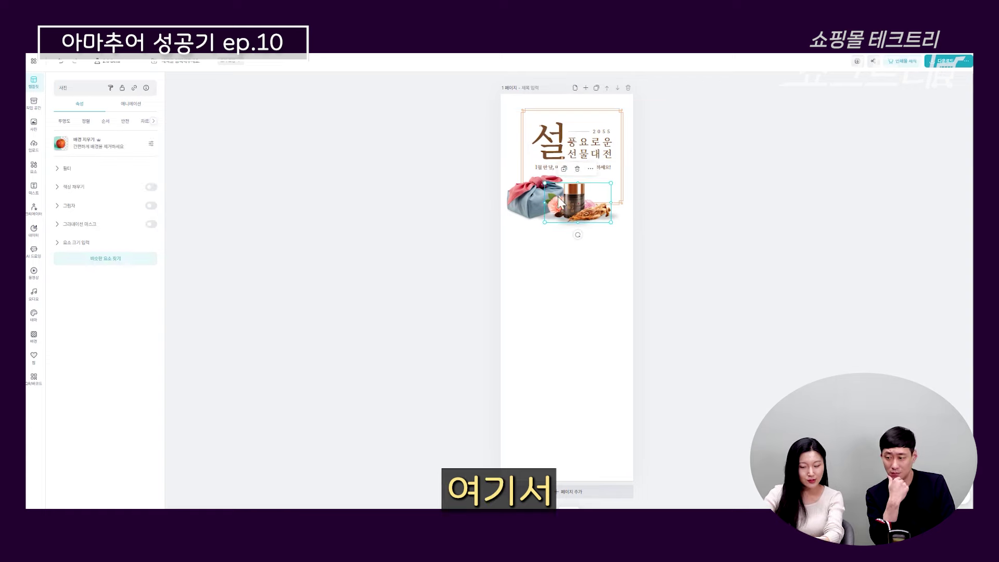
Delete the product jar and flowers image, and paste the pink and brown wrapped gift bundles beside the blue one.
click(567, 198)
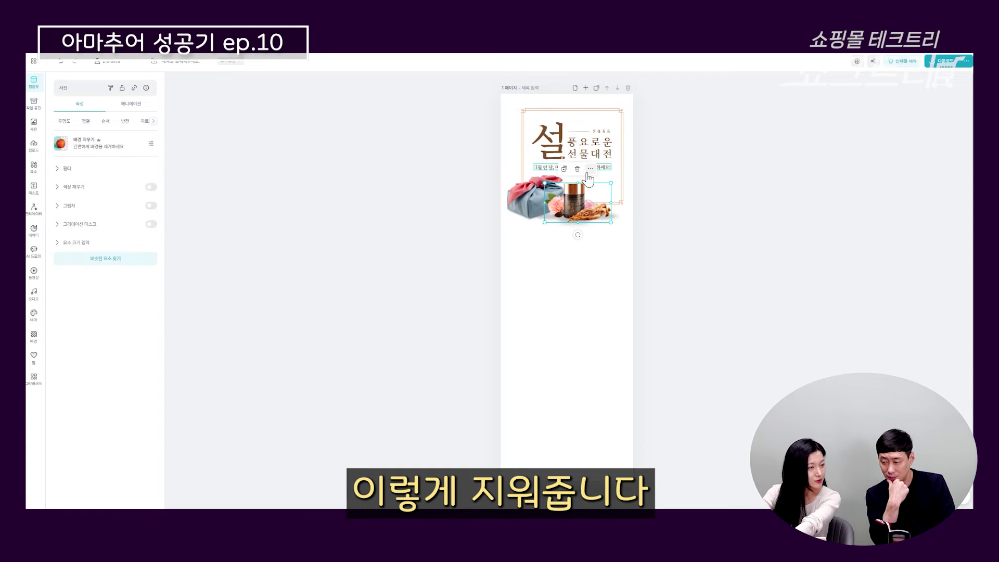
key(Delete)
key(ctrl+v)
drag(702, 283, 590, 191)
click(679, 187)
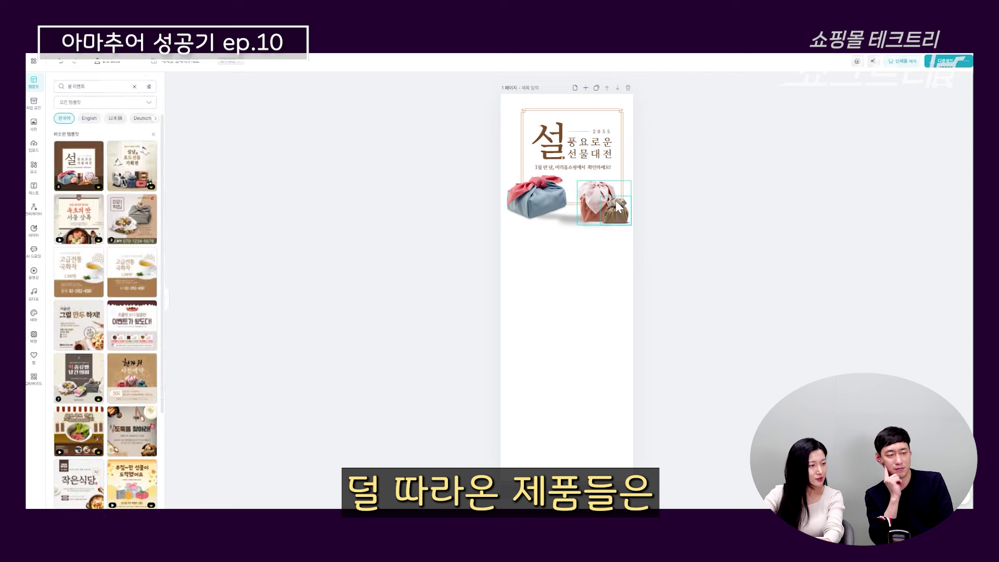
drag(617, 196, 614, 197)
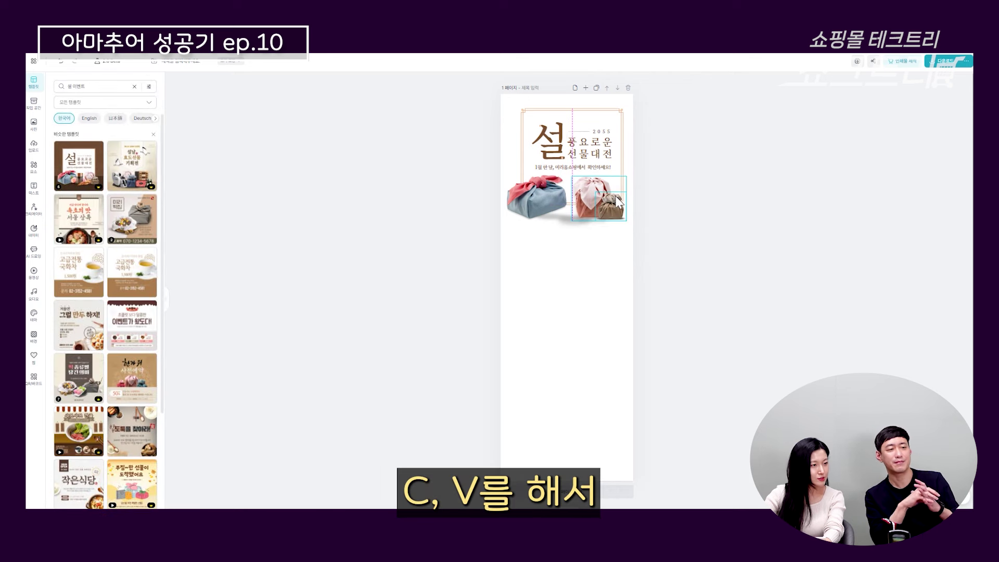
click(701, 196)
click(613, 200)
click(688, 211)
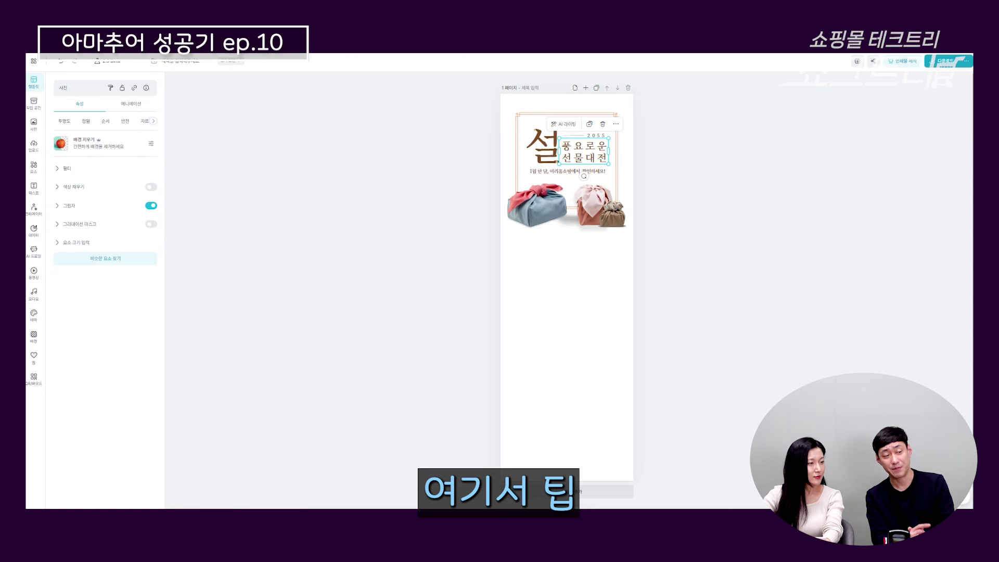
click(879, 301)
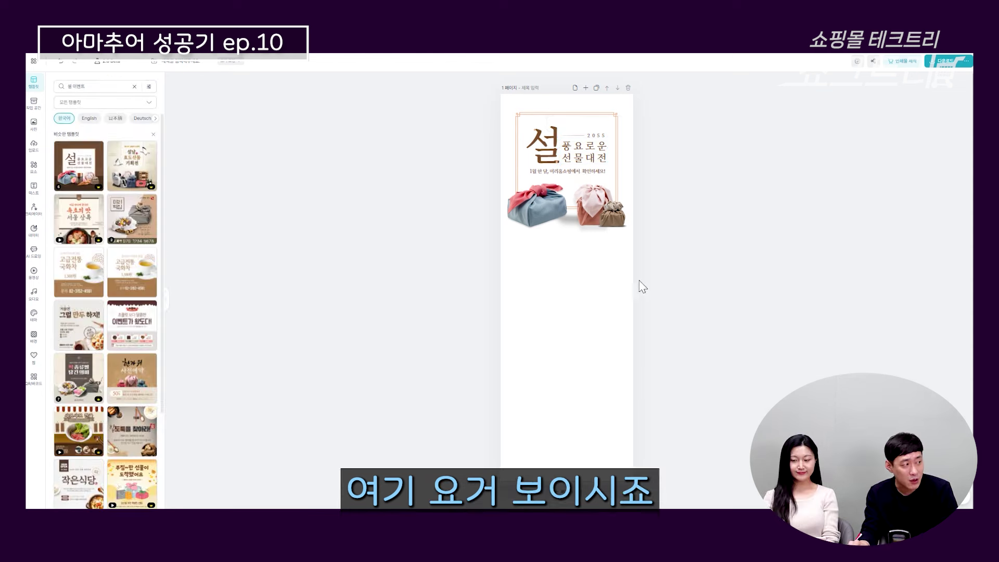
Turn on the display of guide lines and adjust the vertical guide near the page's right edge.
click(35, 62)
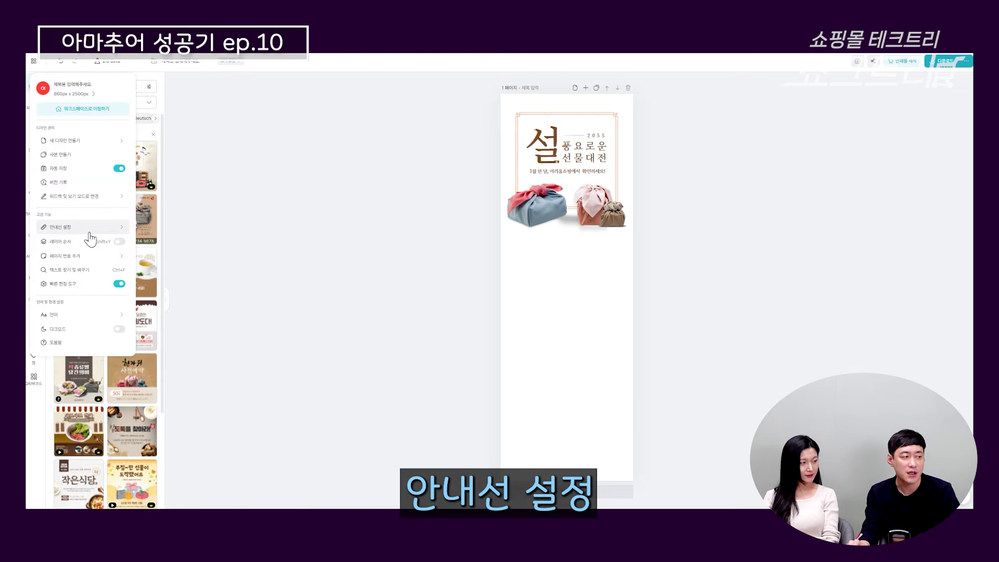
click(89, 227)
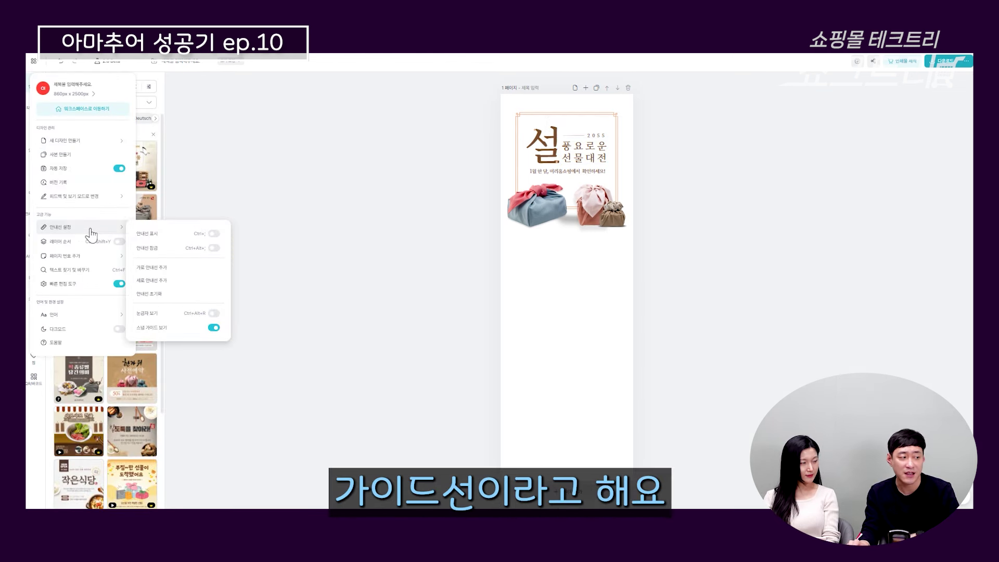
click(214, 234)
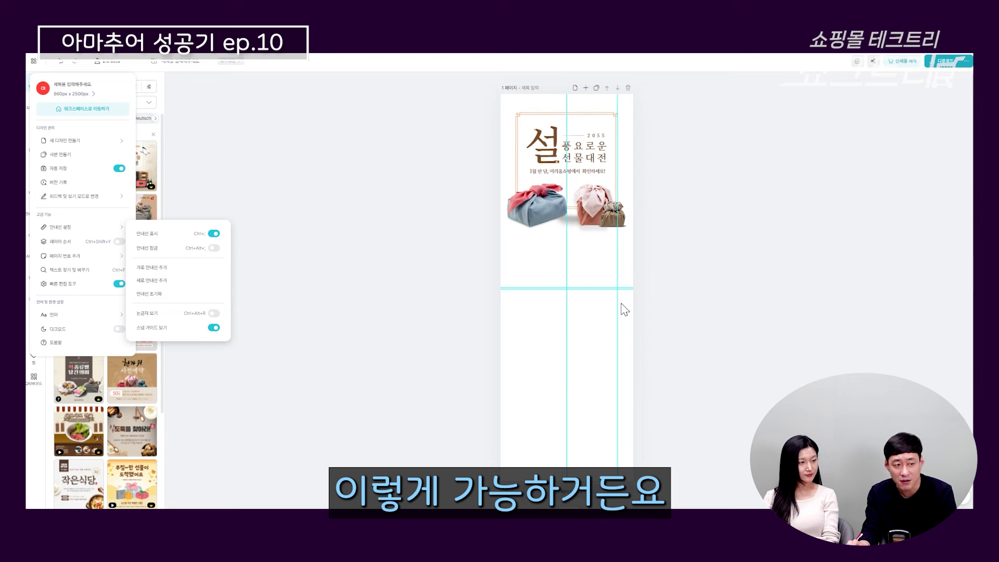
mouse_move(618, 258)
mouse_down()
mouse_move(629, 257)
mouse_move(566, 258)
mouse_move(619, 262)
mouse_up()
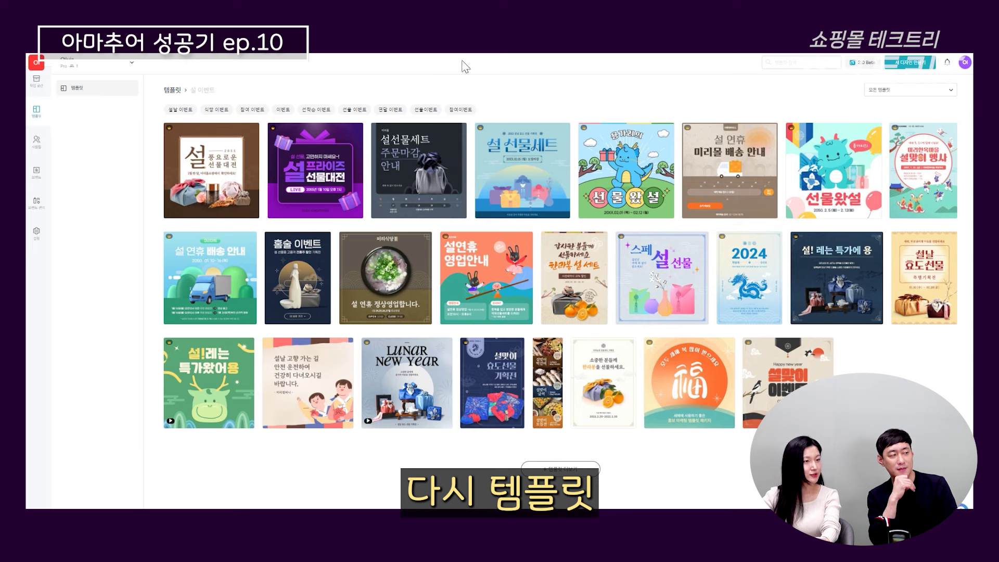
Search the templates for 상세페이지 and browse the results for a suitable detail page design.
click(795, 62)
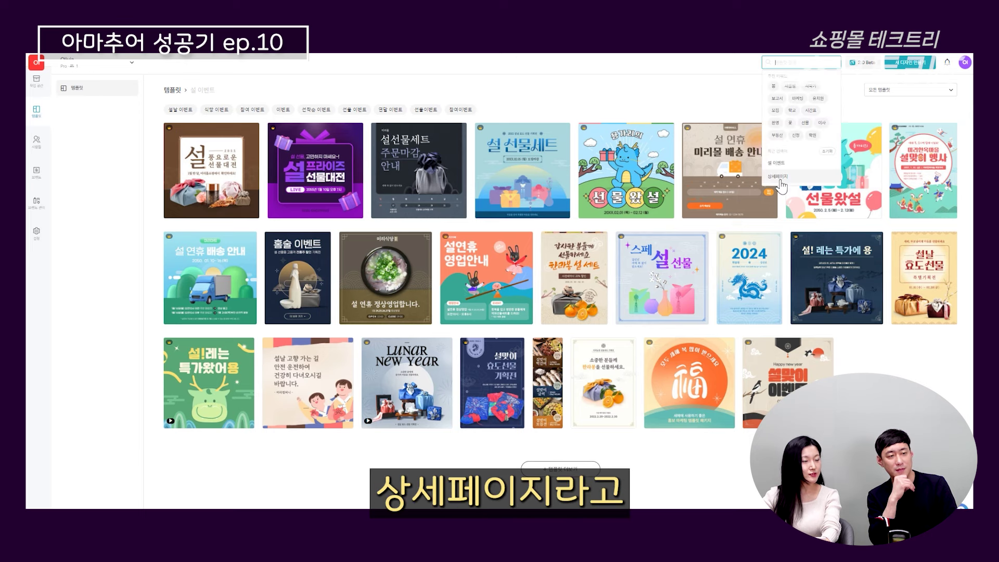
text(상세페이지)
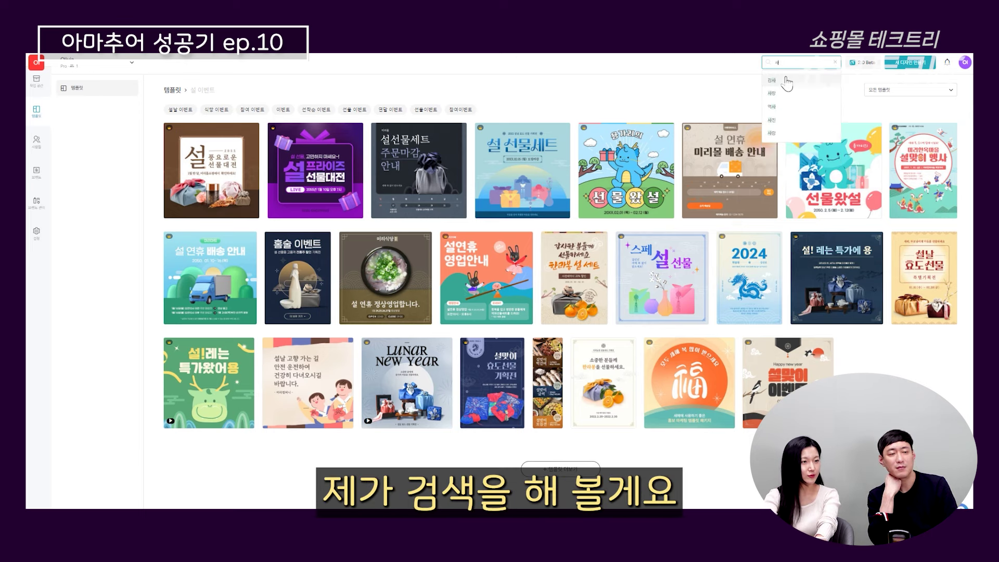
key(Return)
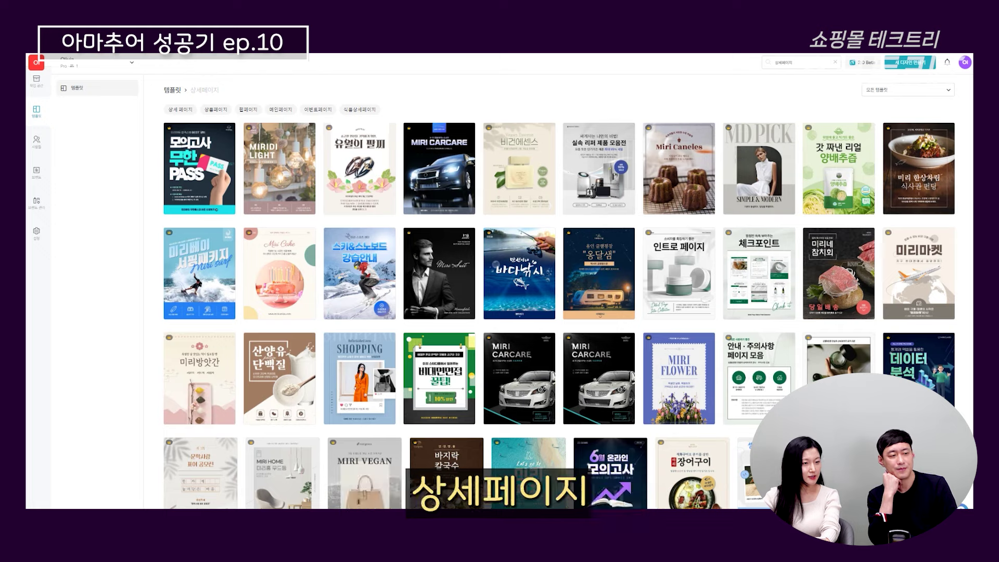
scroll(576, 376, down, 6)
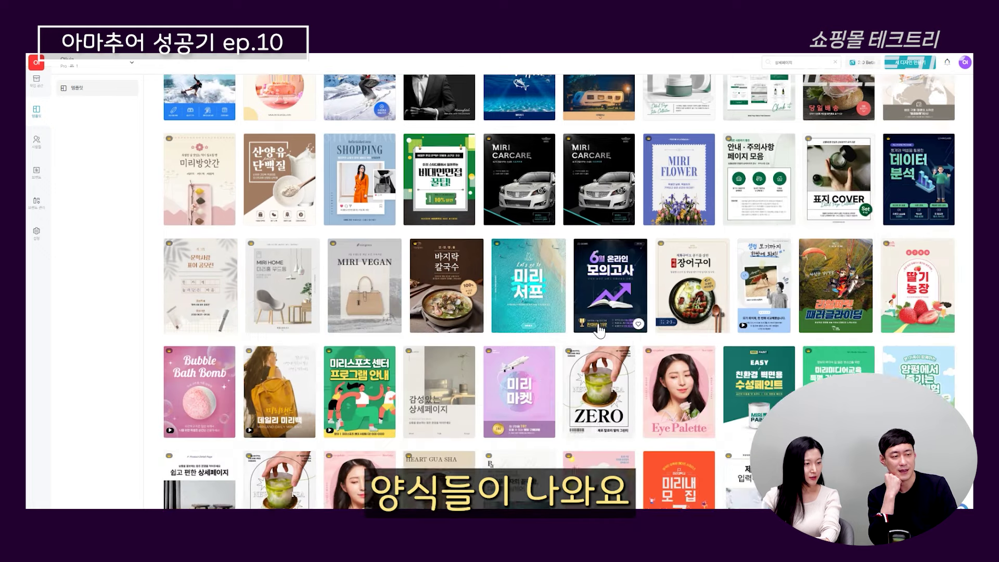
scroll(601, 452, down, 3)
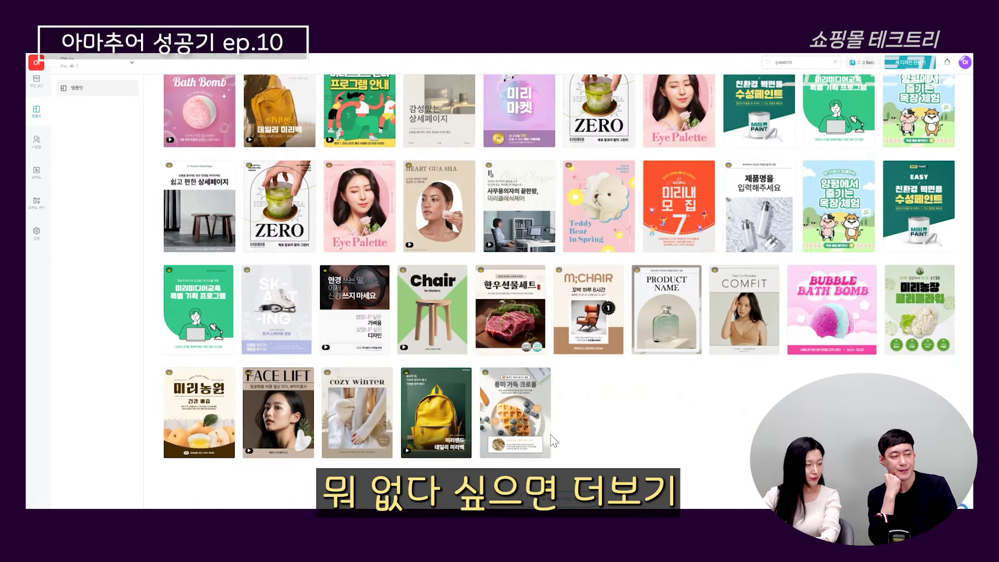
scroll(614, 401, down, 4)
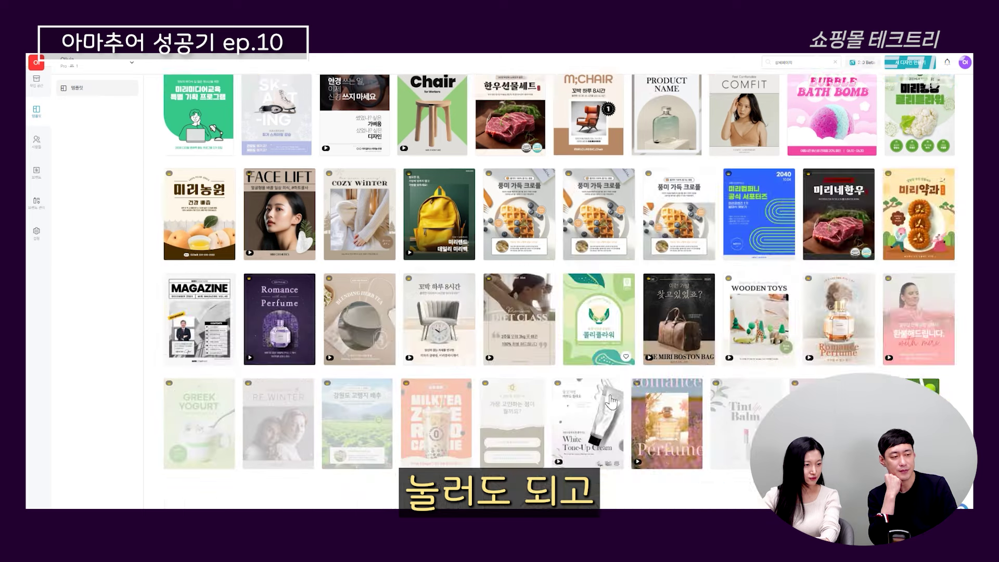
scroll(598, 250, up, 15)
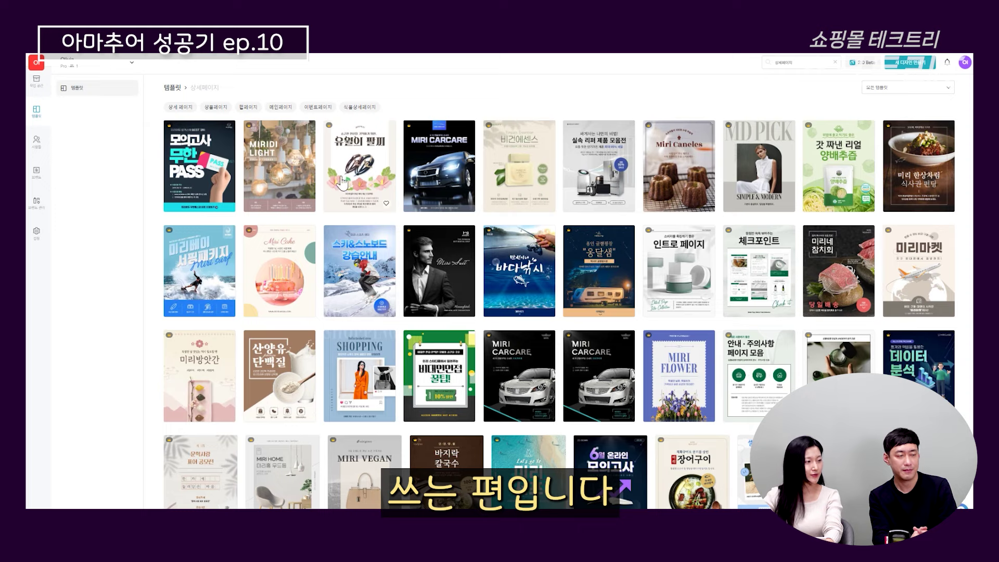
scroll(415, 271, down, 3)
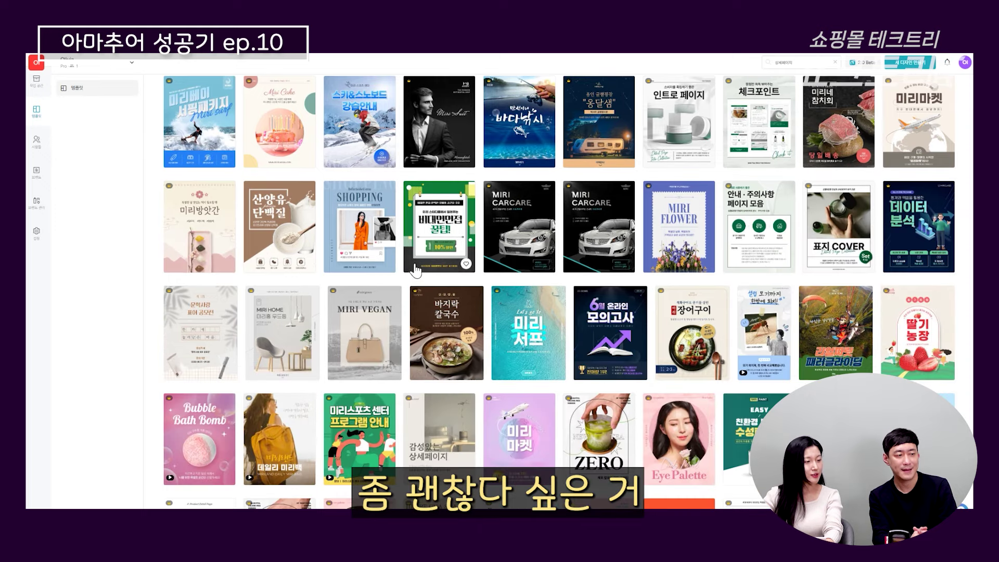
scroll(414, 271, down, 5)
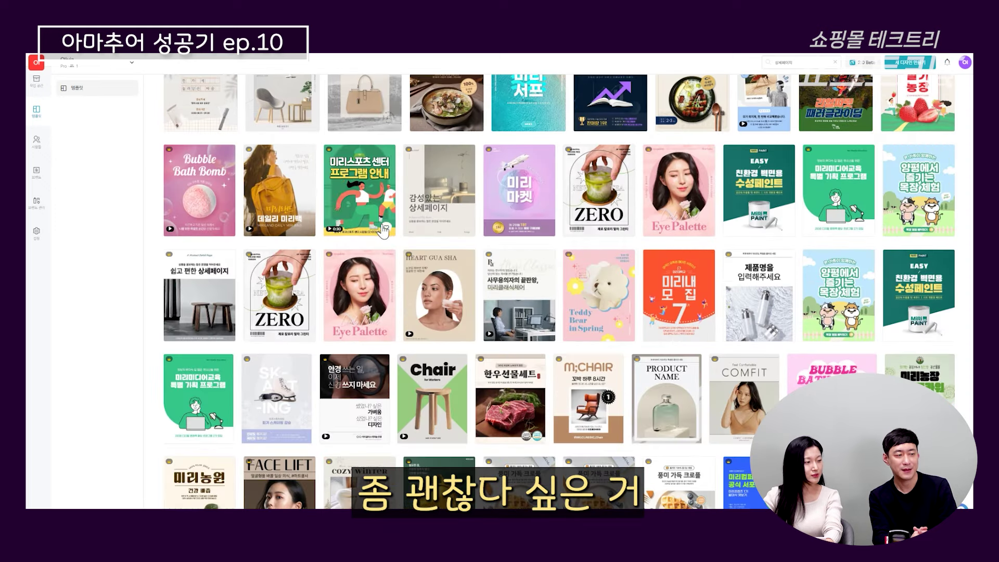
scroll(384, 230, down, 4)
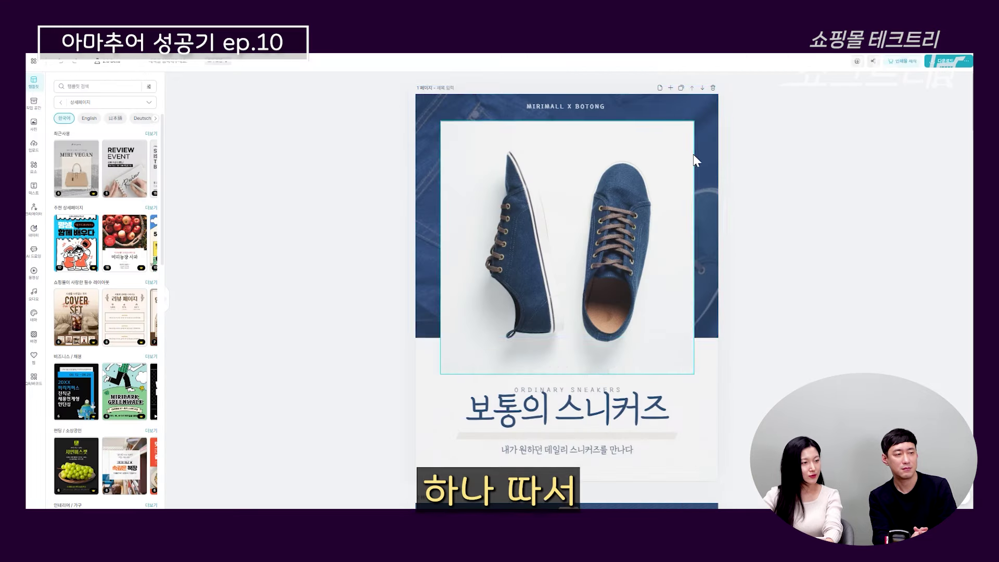
Select and copy both product price cards in the sneaker template's 리워드 및 일정안내 section.
scroll(817, 242, down, 2)
scroll(816, 242, up, 2)
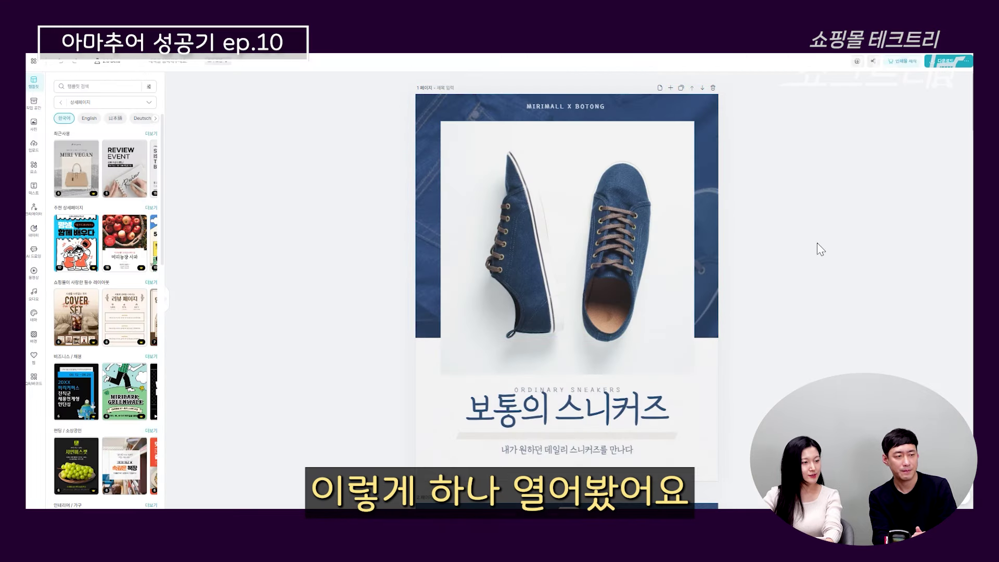
scroll(816, 243, down, 10)
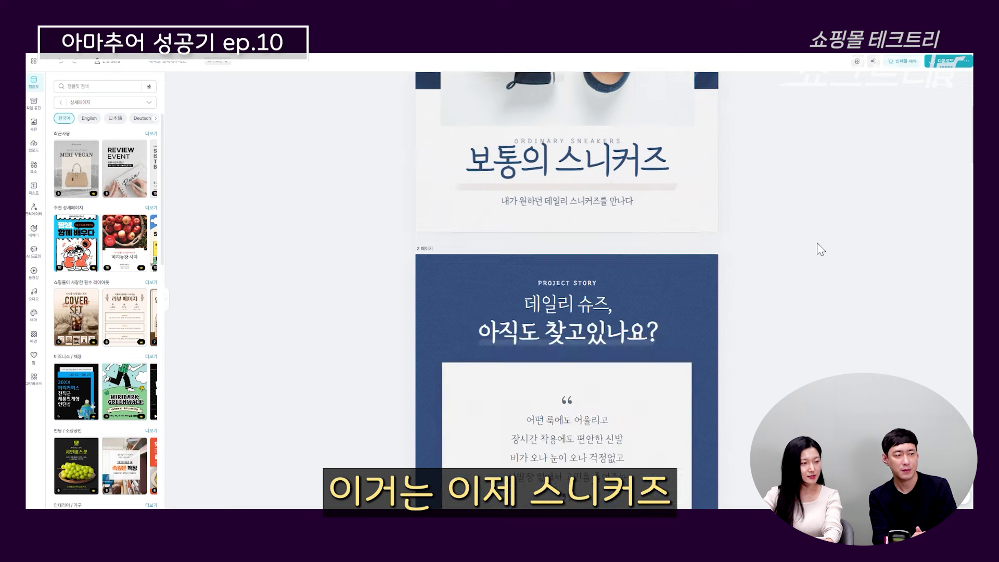
scroll(816, 243, down, 10)
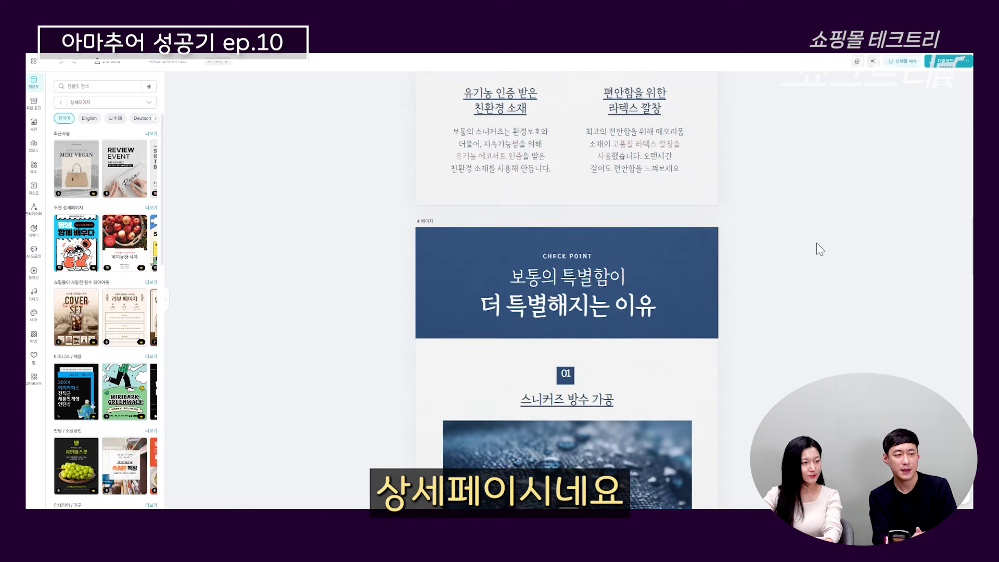
scroll(816, 242, down, 10)
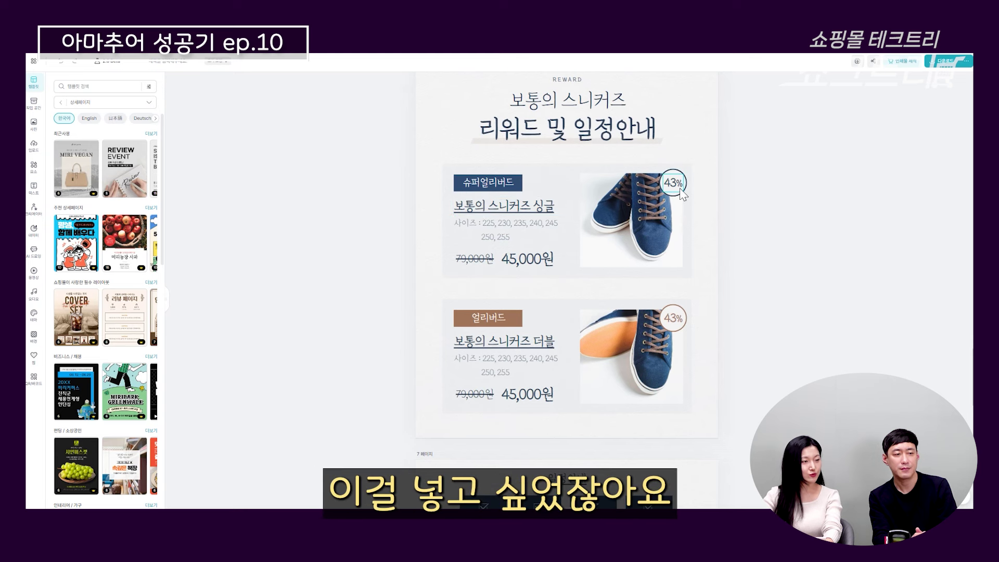
drag(377, 158, 632, 200)
scroll(678, 347, down, 1)
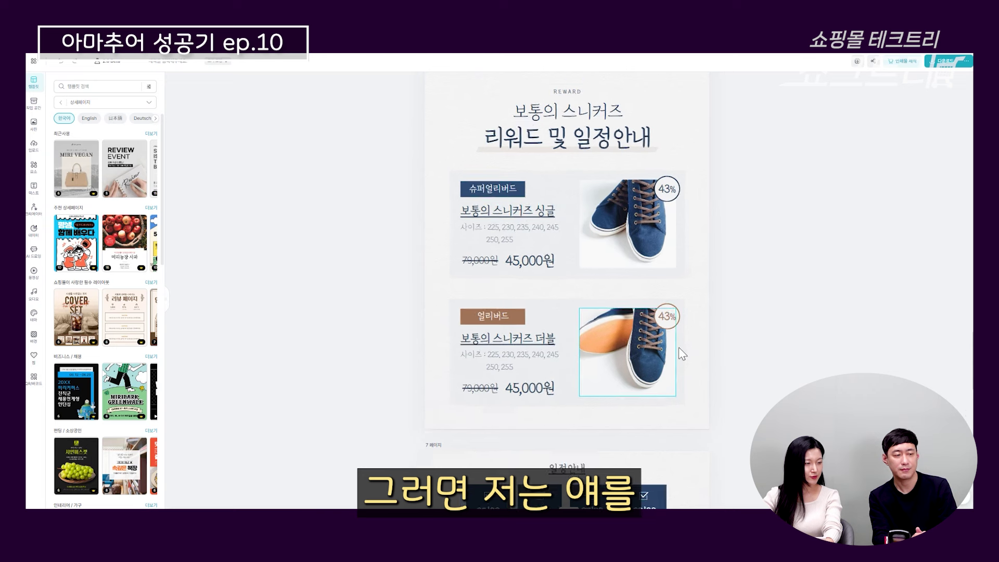
drag(757, 393, 406, 185)
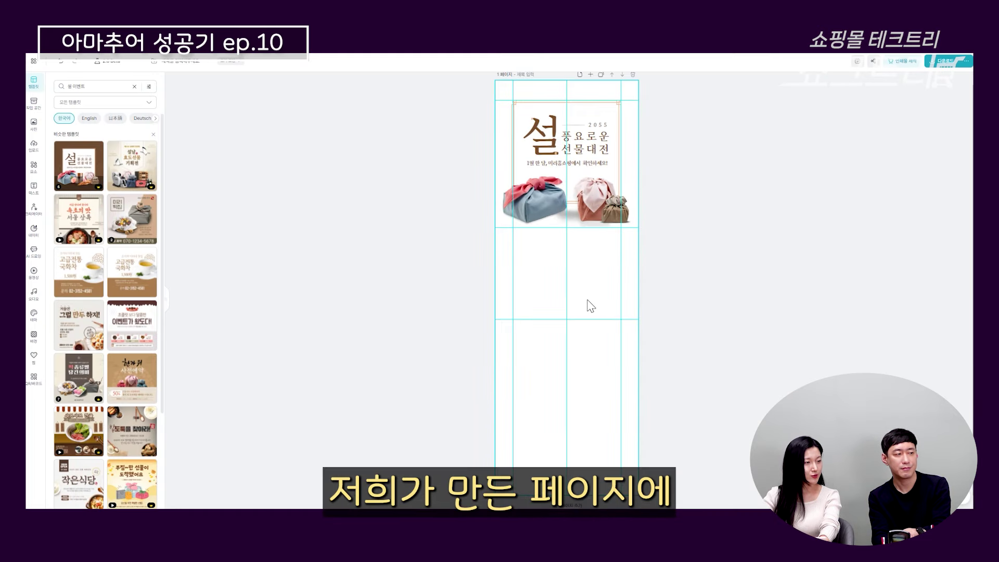
Paste the two sneaker price cards into the Lunar New Year page below the gift bundles and deselect them.
key(ctrl+v)
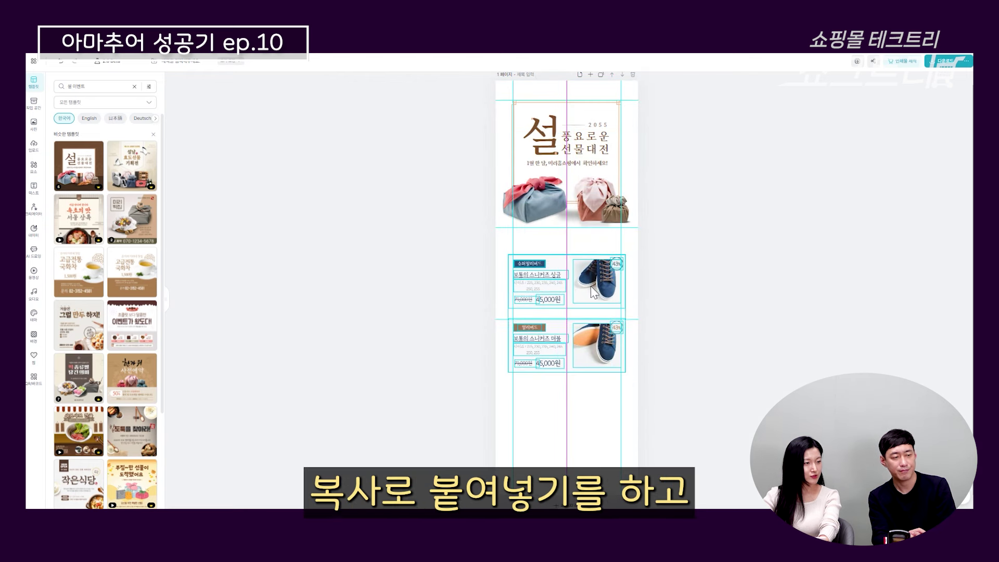
click(487, 242)
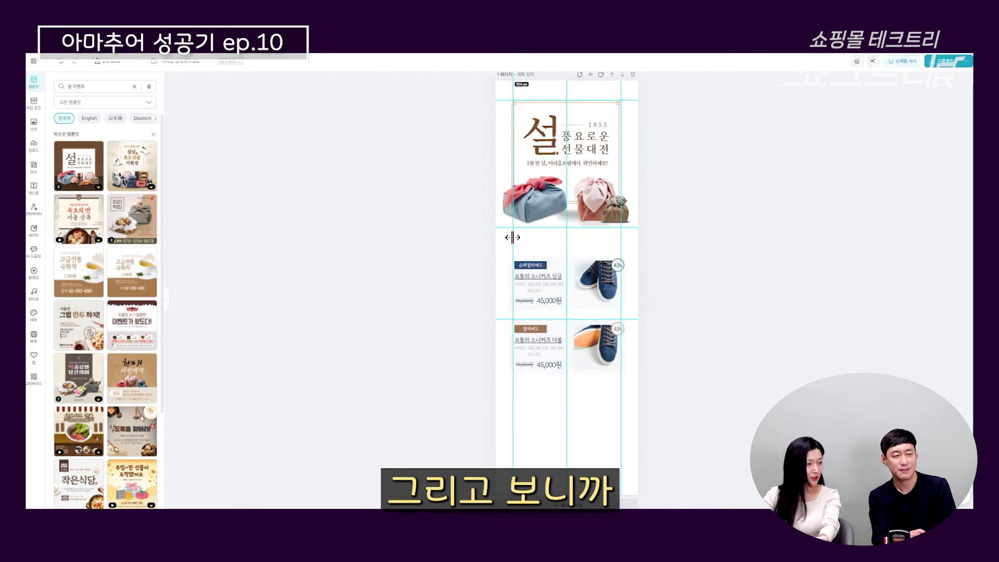
click(508, 245)
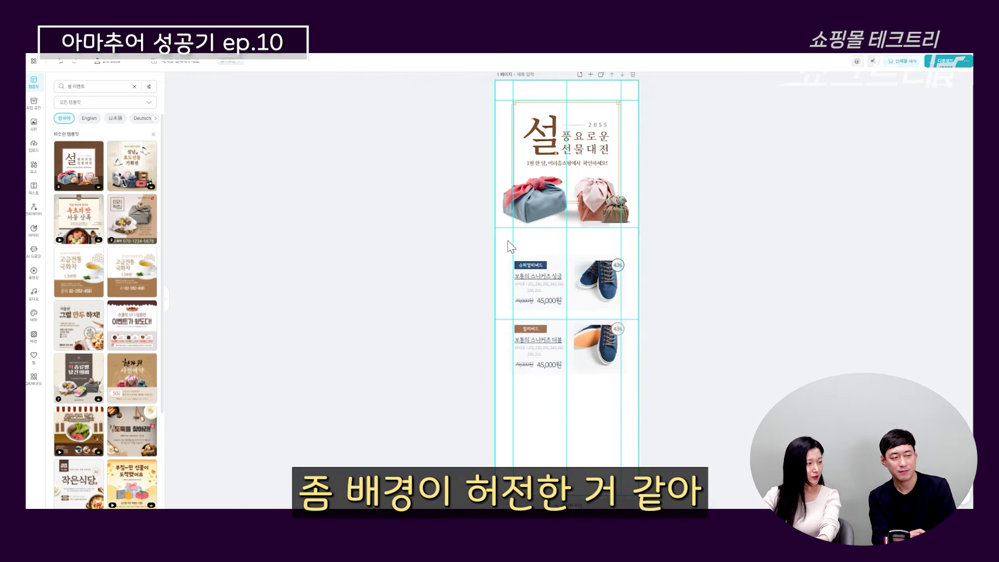
Try a white paper texture as the page background, and set the background to plain light yellow instead.
click(37, 341)
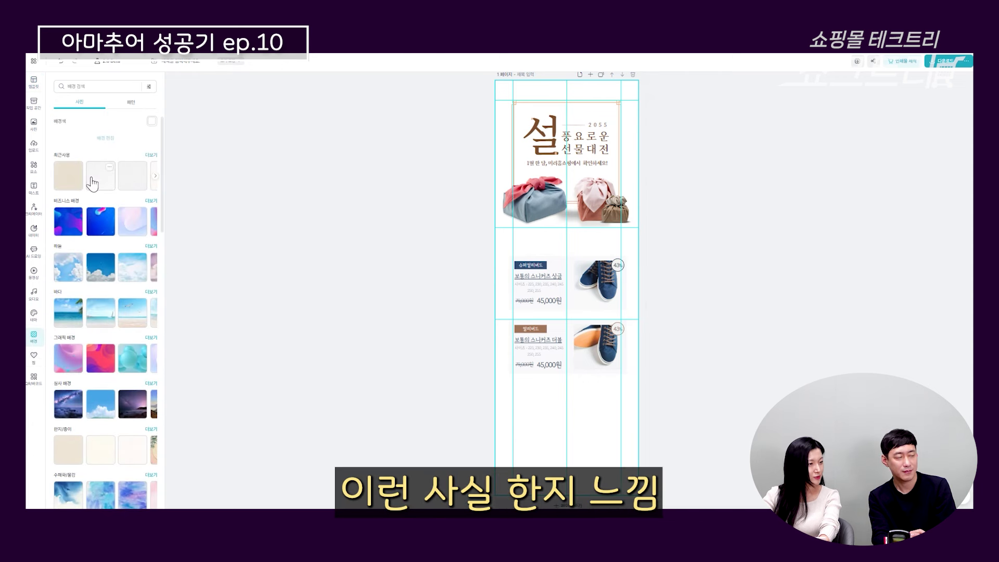
click(92, 183)
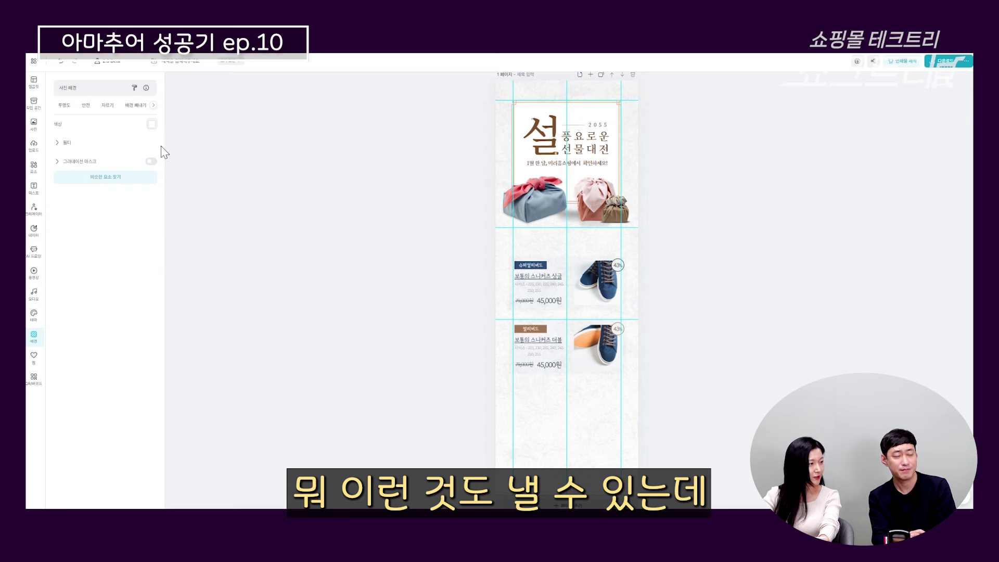
click(153, 126)
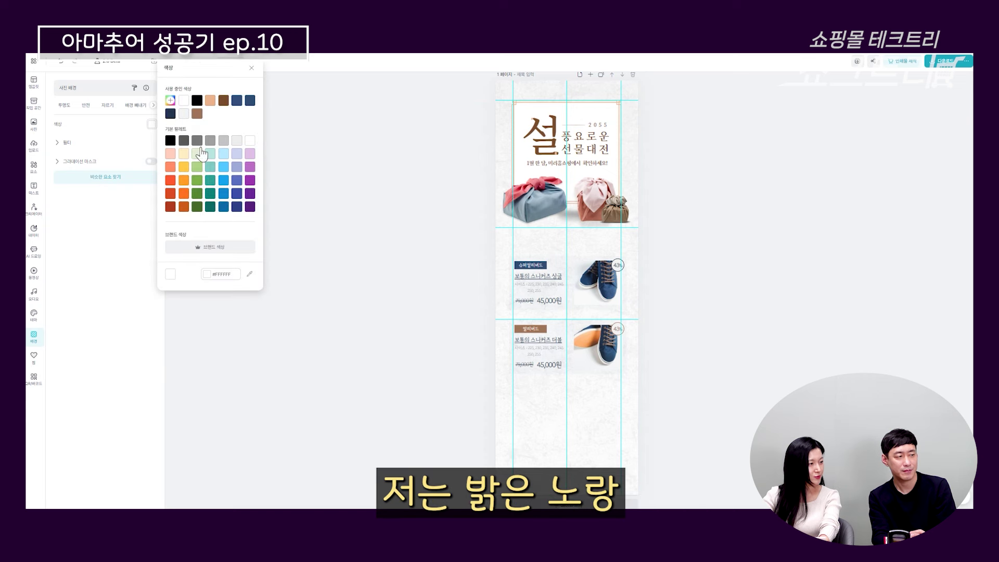
click(187, 155)
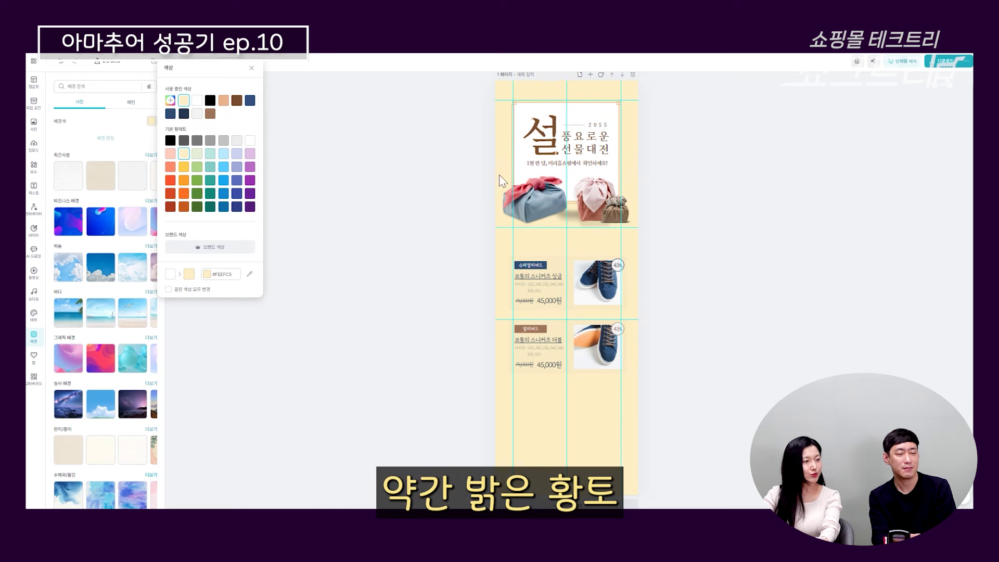
click(651, 240)
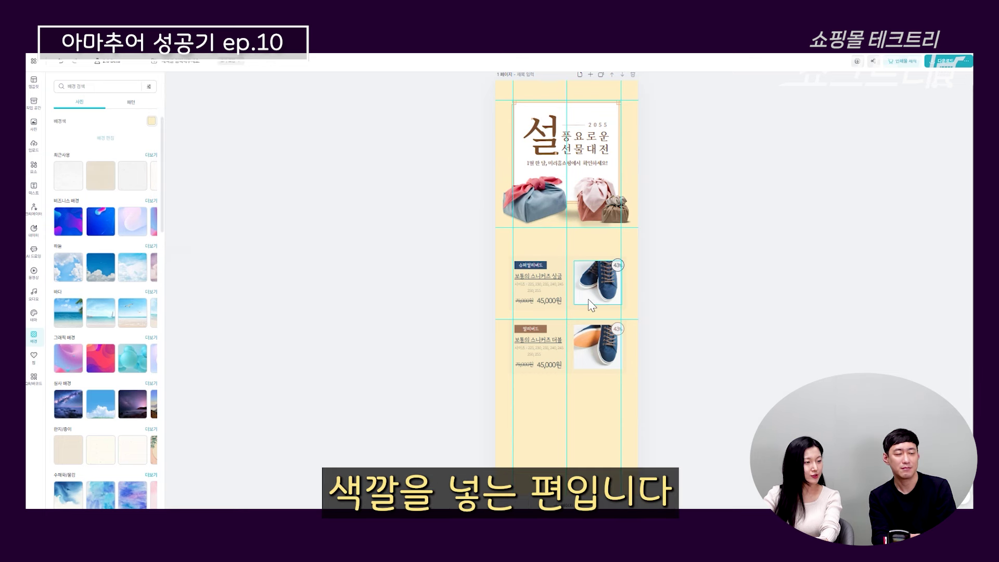
Increase the opacity of the backing rectangle behind the 슈퍼얼리버드 price card.
scroll(658, 309, up, 2)
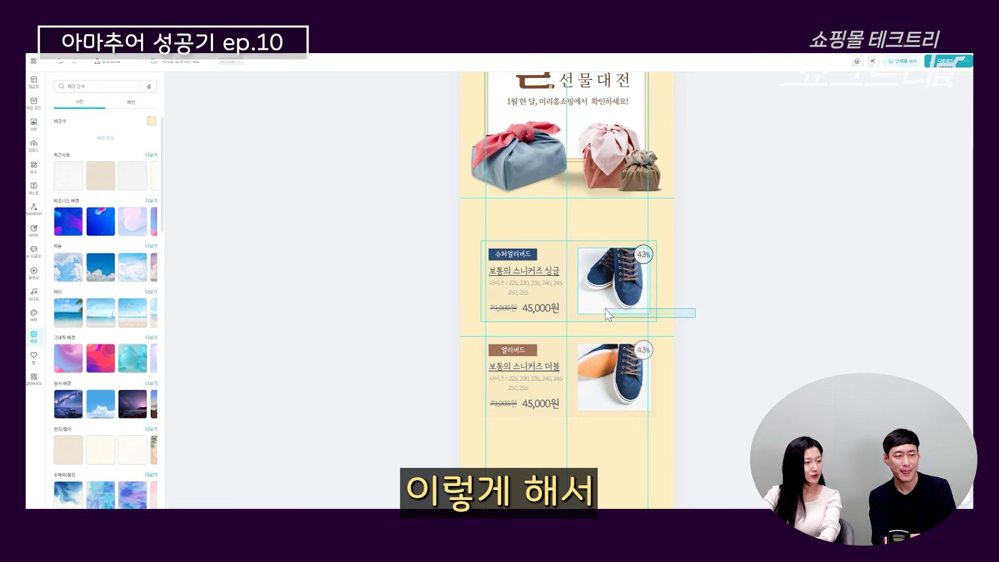
click(542, 255)
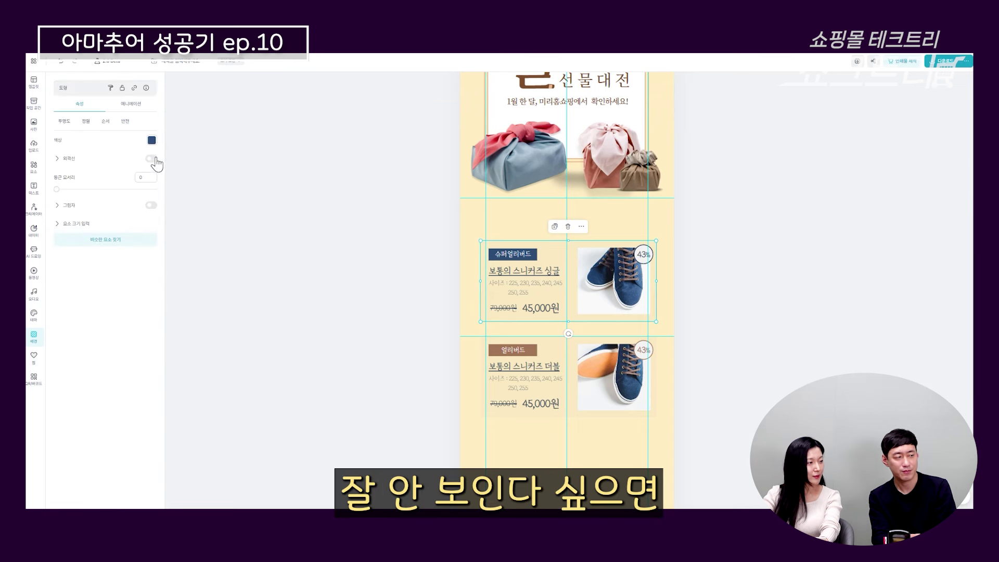
click(63, 121)
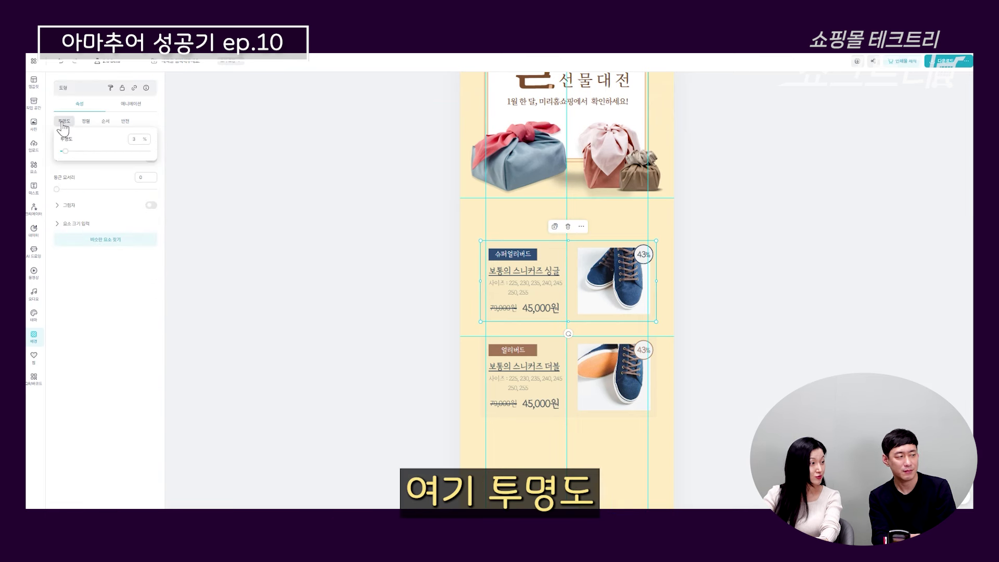
drag(123, 151, 79, 150)
click(192, 159)
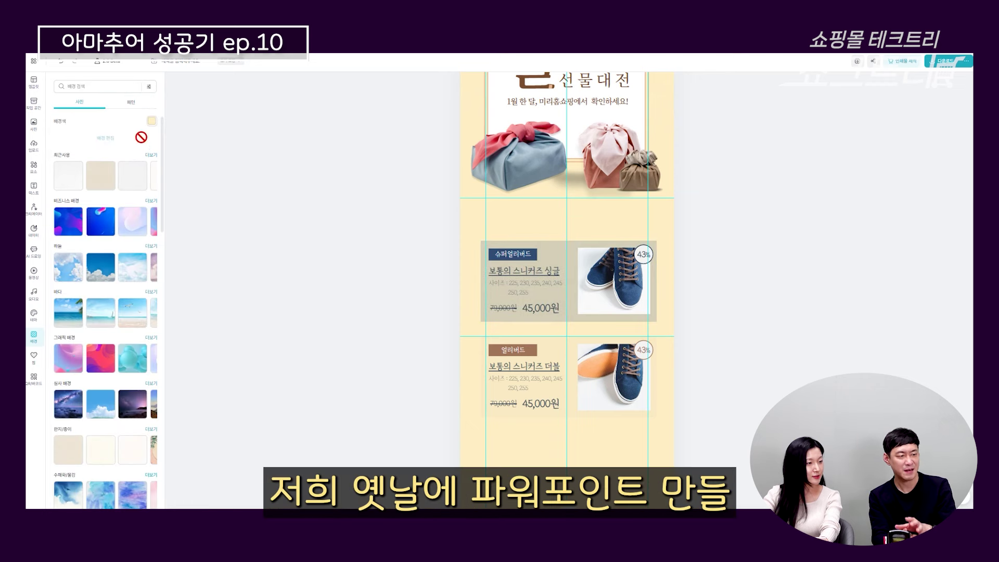
Try white on the 슈퍼얼리버드 card's backing rectangle, and set its colour to dark grey.
click(537, 260)
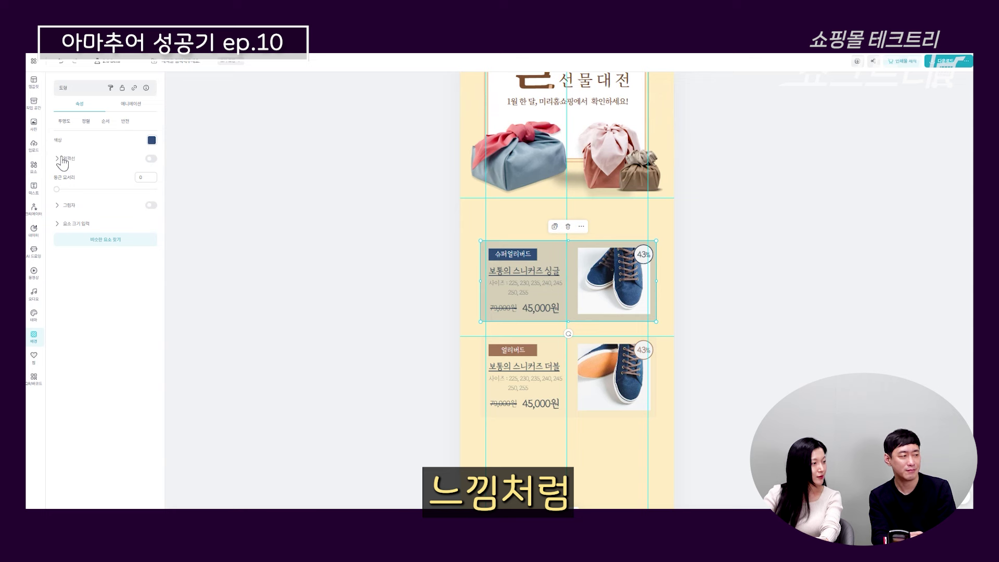
click(151, 140)
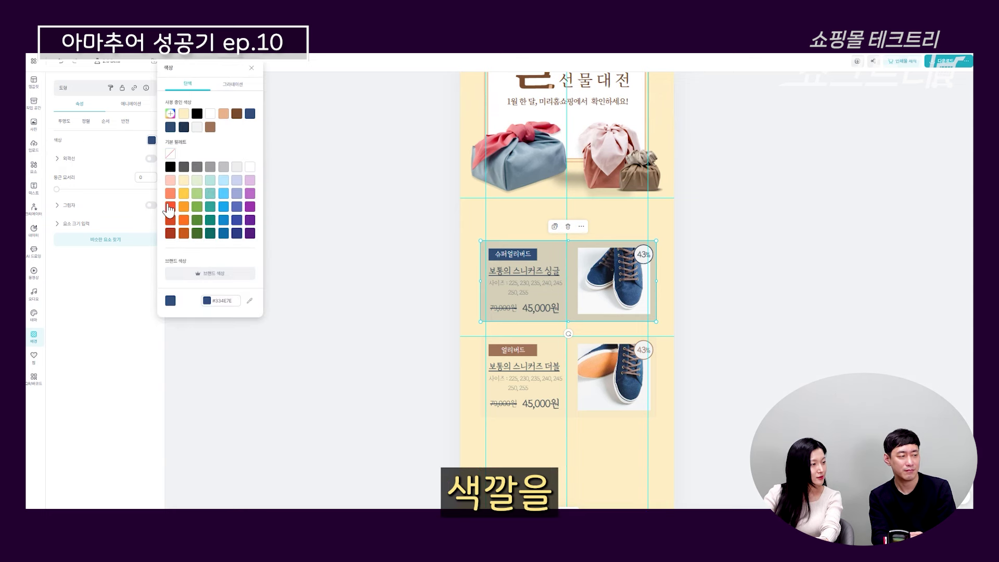
click(250, 169)
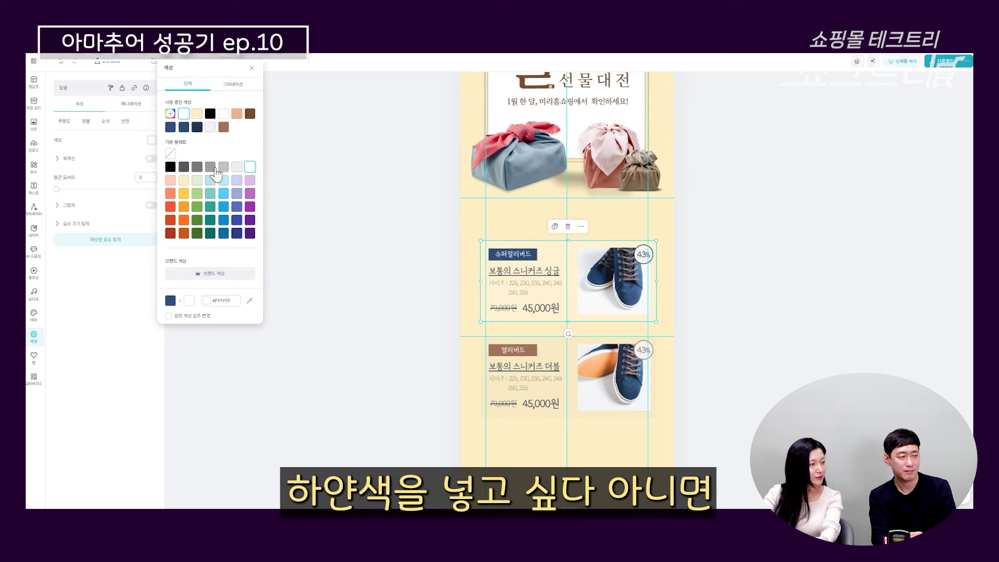
click(198, 168)
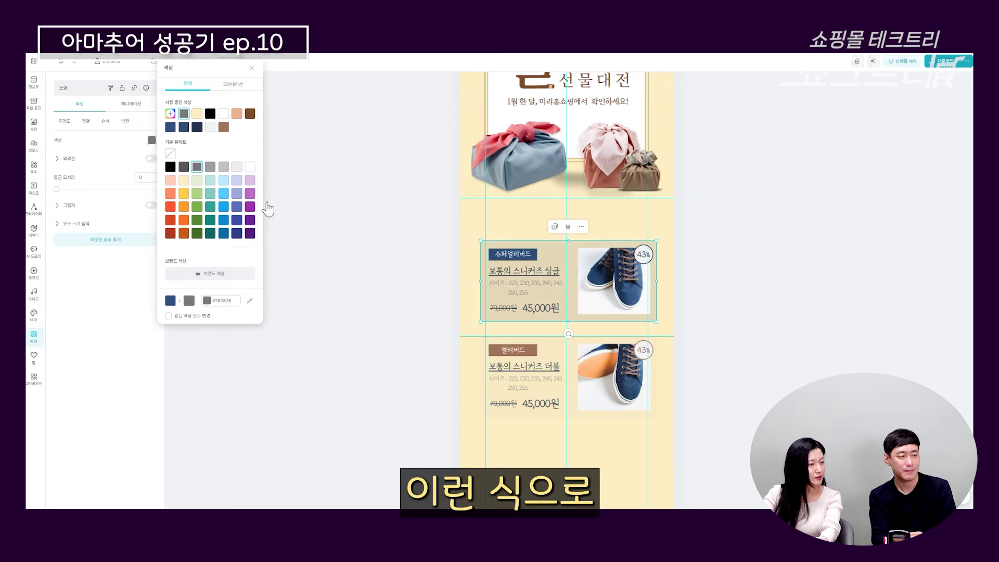
click(416, 223)
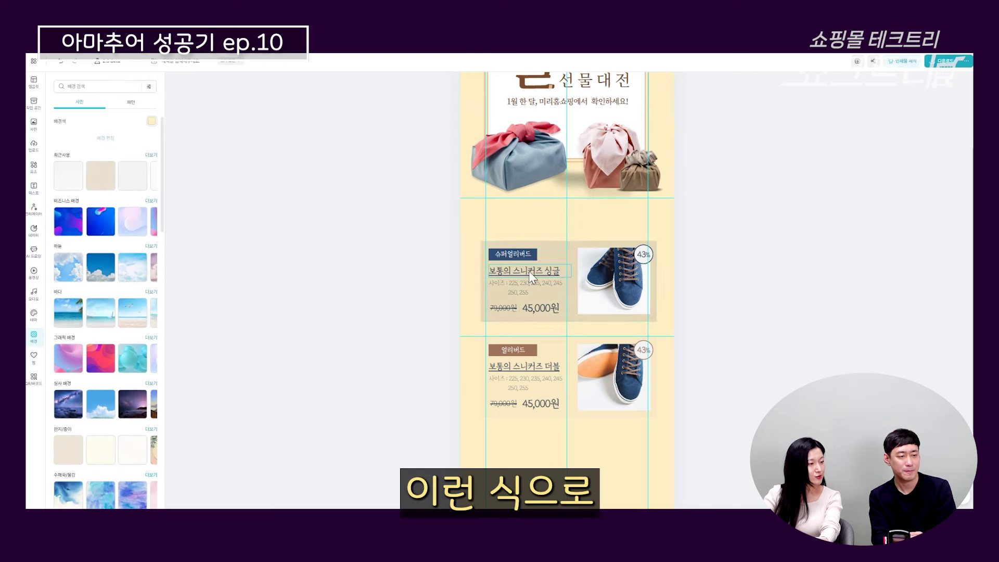
Replace the sneaker photo in the 슈퍼얼리버드 card with the pink quilted handbag image, fitted inside the photo frame.
click(632, 268)
click(892, 191)
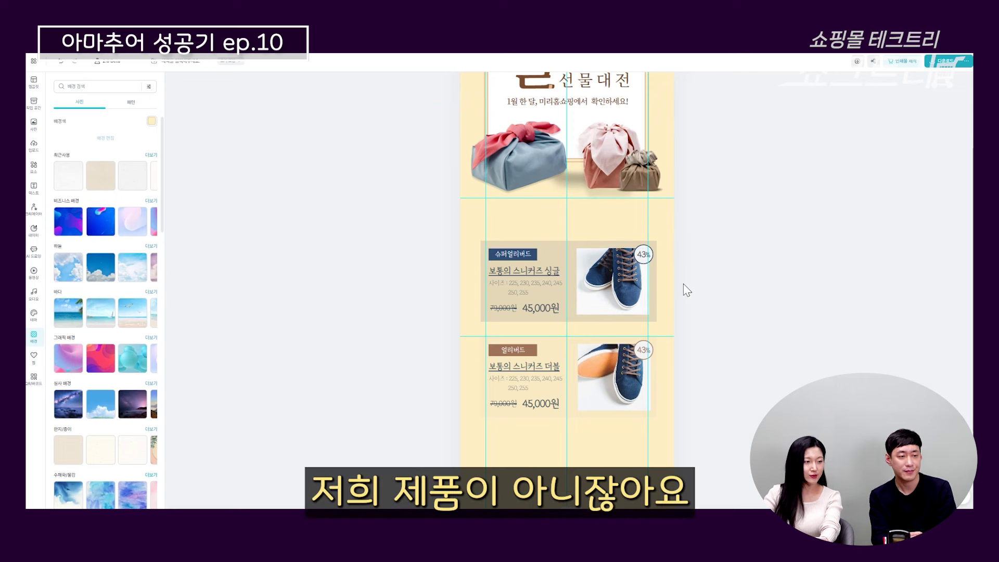
click(620, 286)
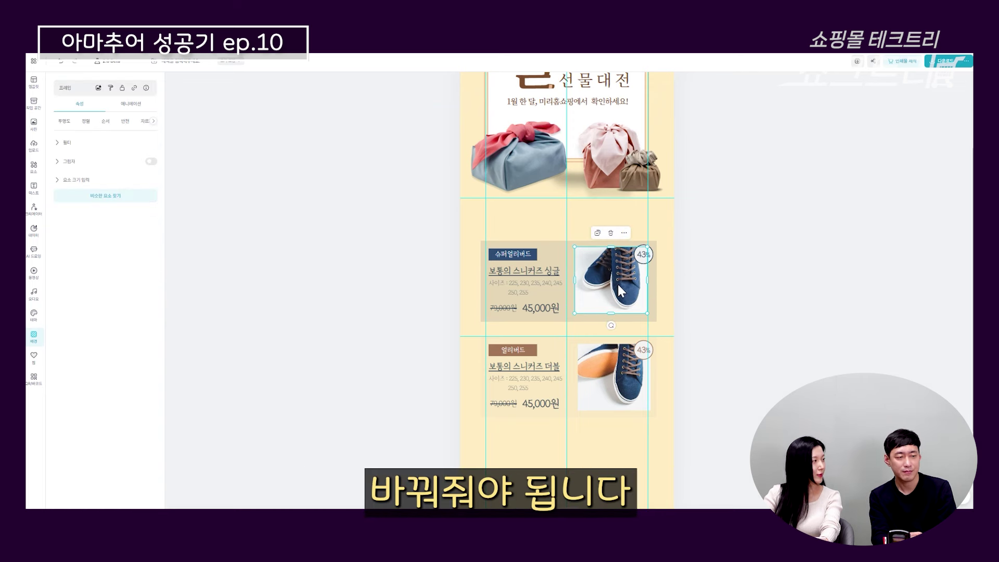
key(alt+Tab)
drag(327, 240, 617, 274)
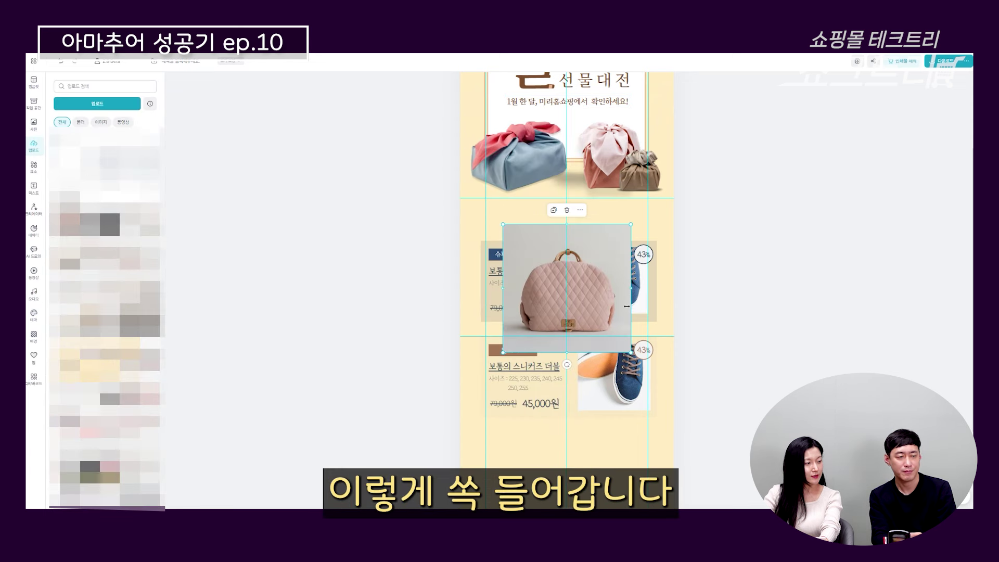
drag(525, 292, 598, 293)
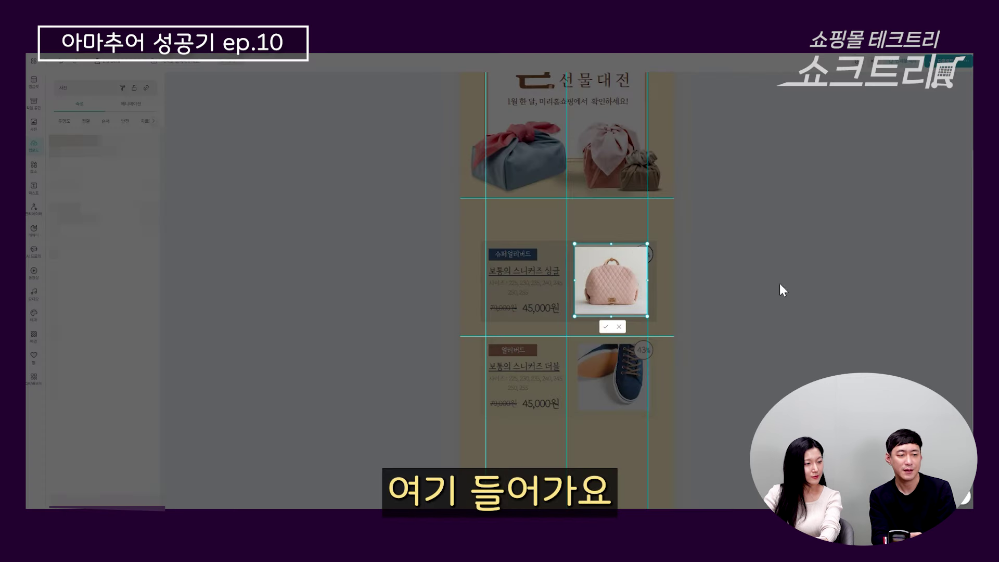
click(780, 283)
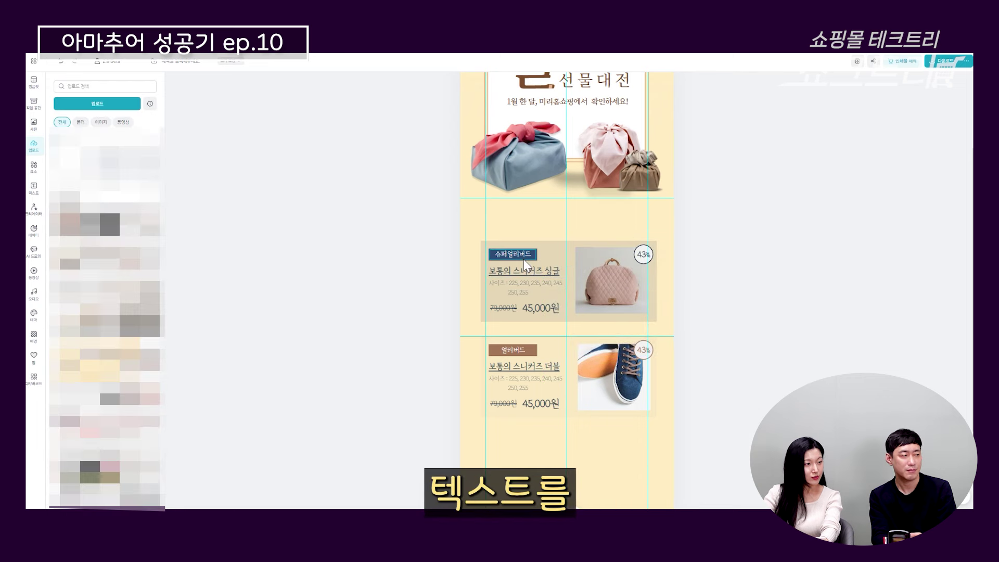
Change the banner heading beside 설 to 특가 이벤트 and the line beneath it to 24.02.01 ~ 24.02.29.
scroll(523, 259, up, 2)
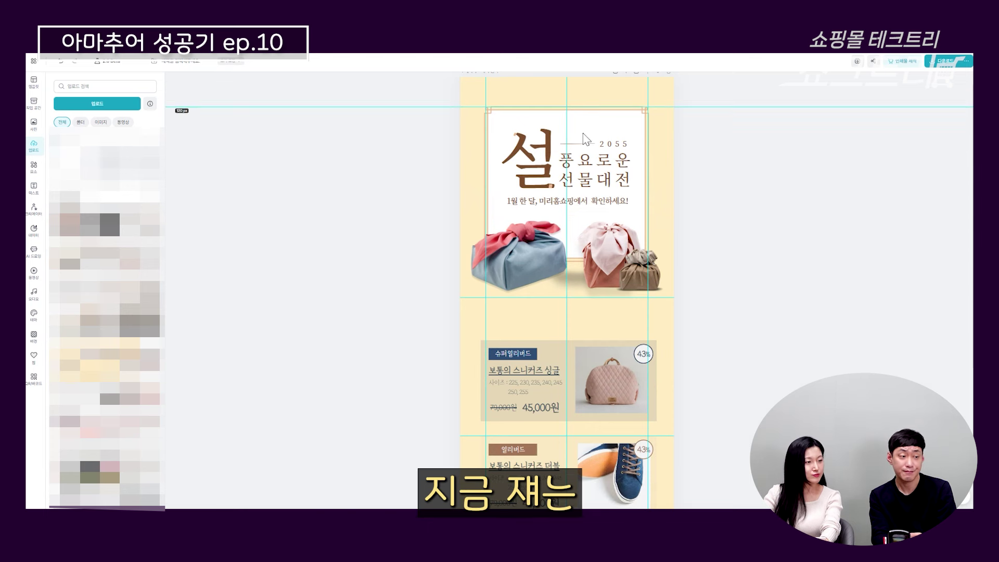
click(591, 165)
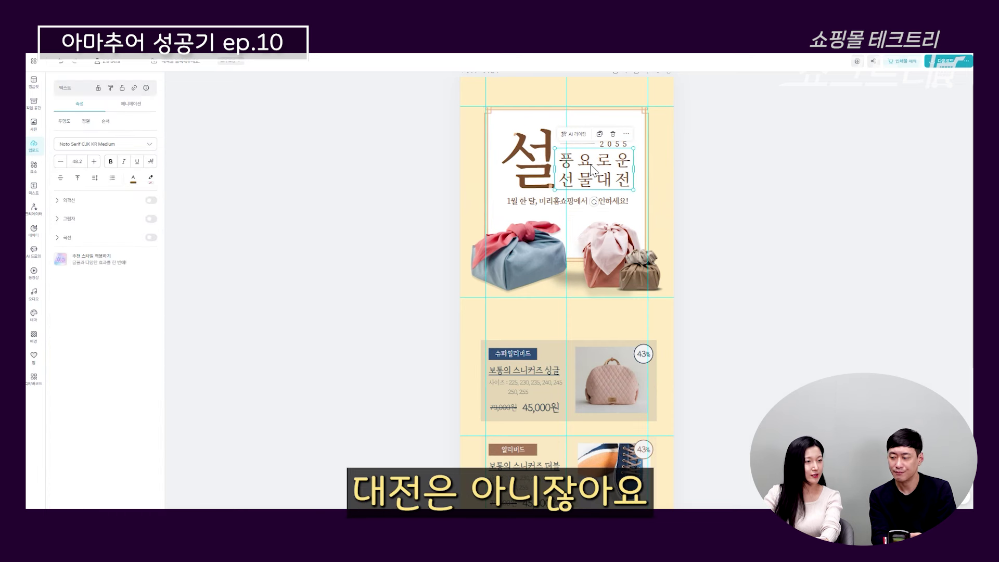
double_click(592, 166)
text(ㅌ)
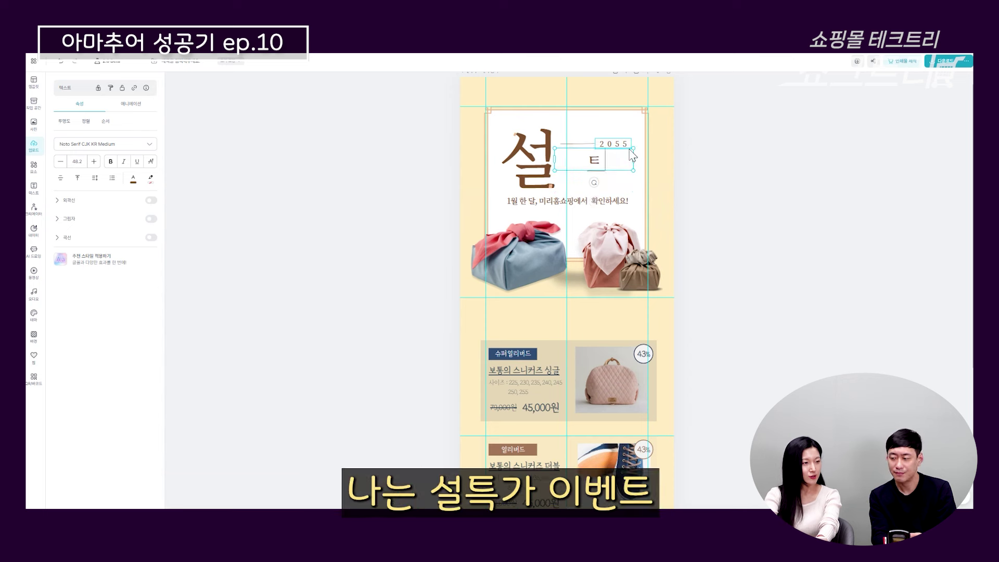
text(가 이벤트)
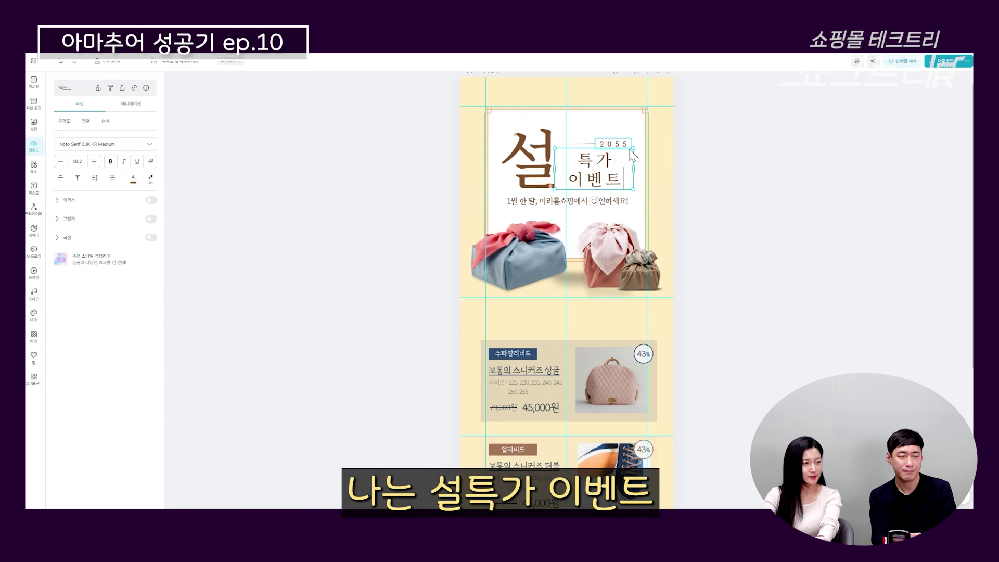
click(821, 199)
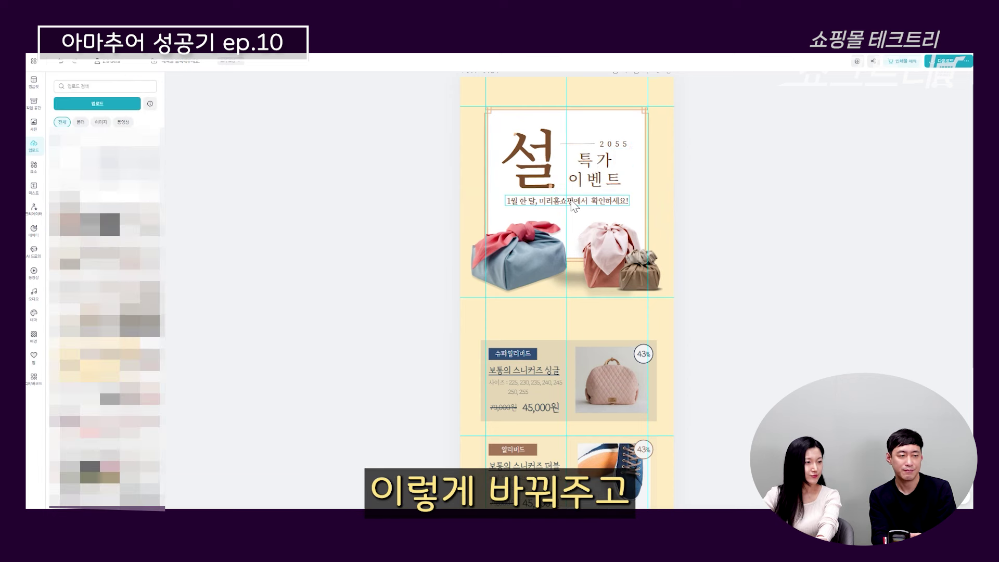
click(715, 234)
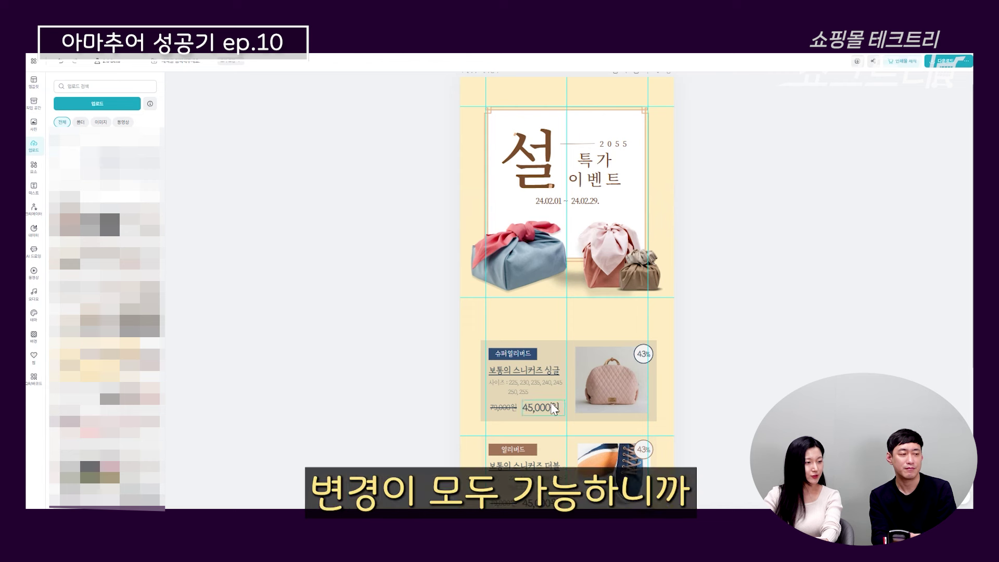
Clear the product name in the first price card and change its badge text to 1개 구입시.
double_click(539, 373)
text(이)
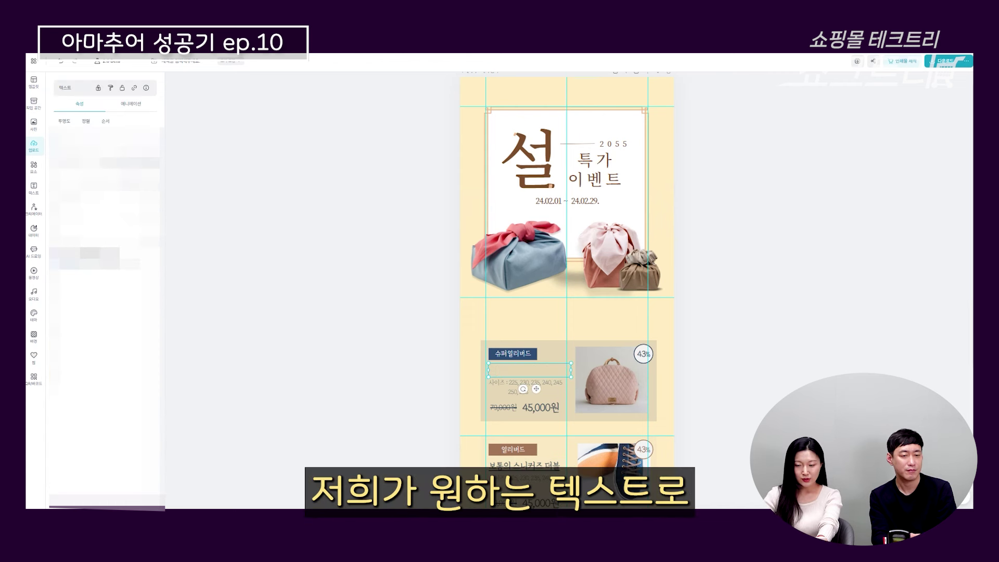
double_click(512, 354)
text(1개 구입시)
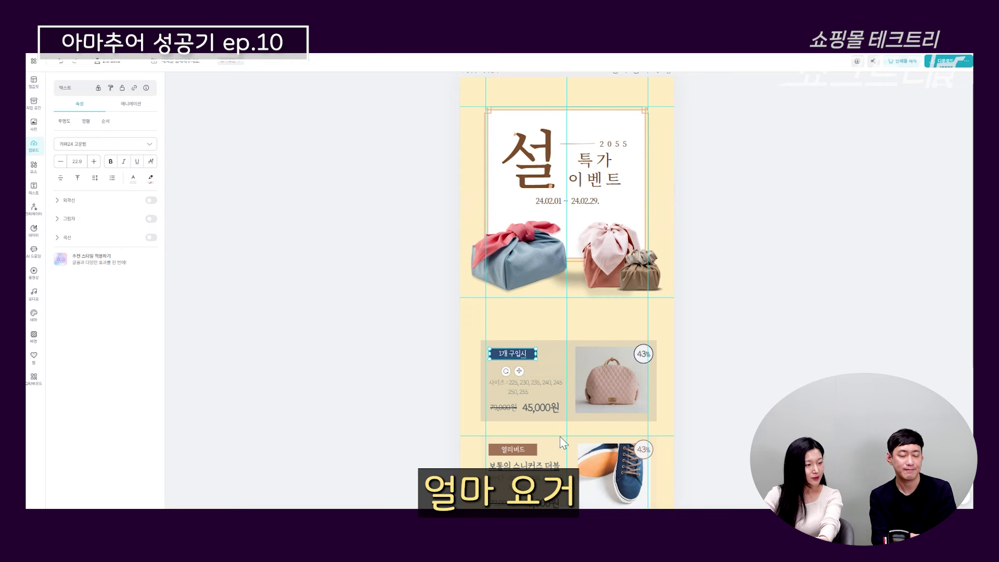
Change the badge text of the second price card to 1+1 구입시.
double_click(512, 449)
text(1)
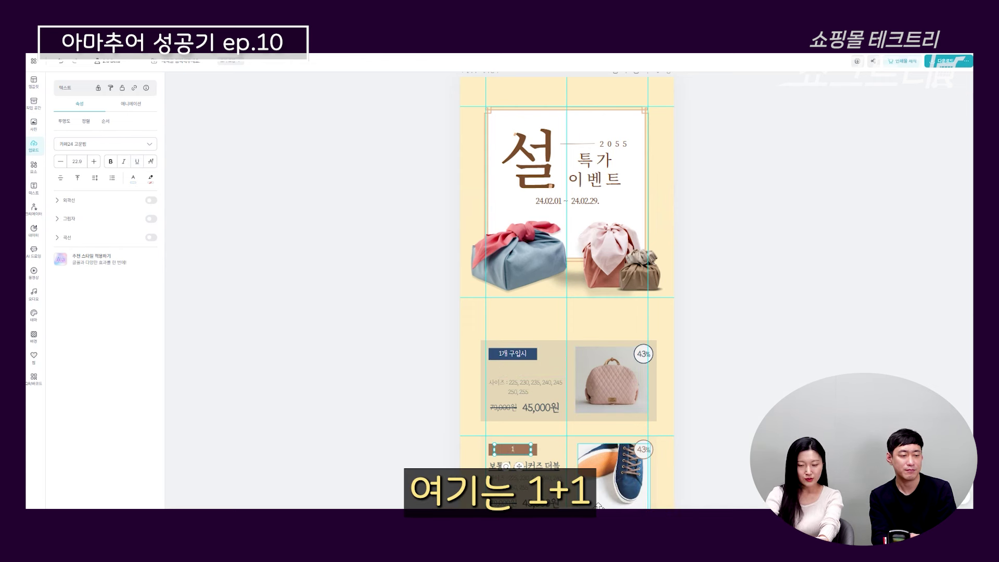
text(+1 구입시)
click(710, 447)
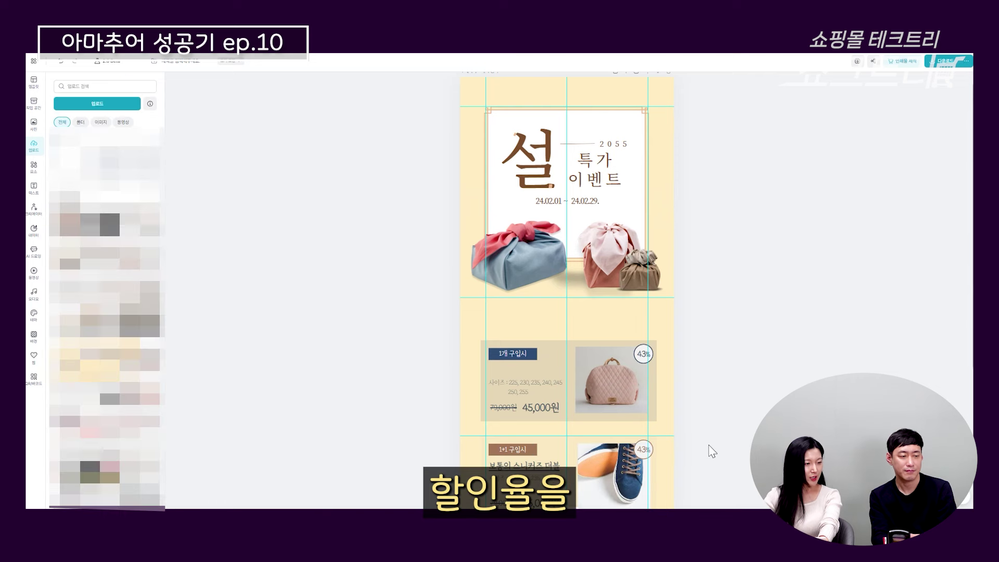
Add a new blank page after the Lunar New Year event page.
scroll(620, 389, down, 3)
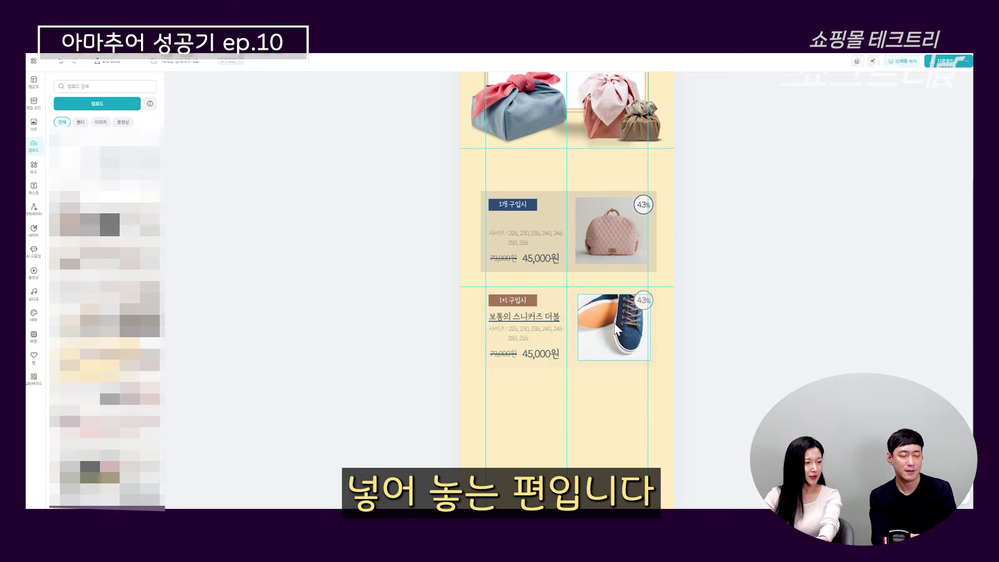
scroll(694, 277, down, 2)
scroll(676, 322, up, 4)
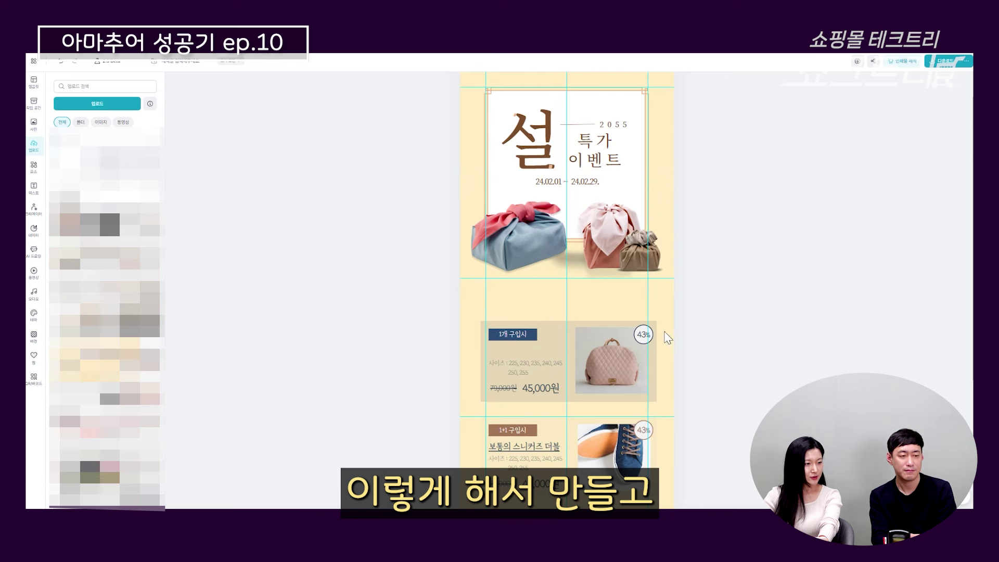
scroll(666, 337, down, 4)
scroll(664, 337, up, 4)
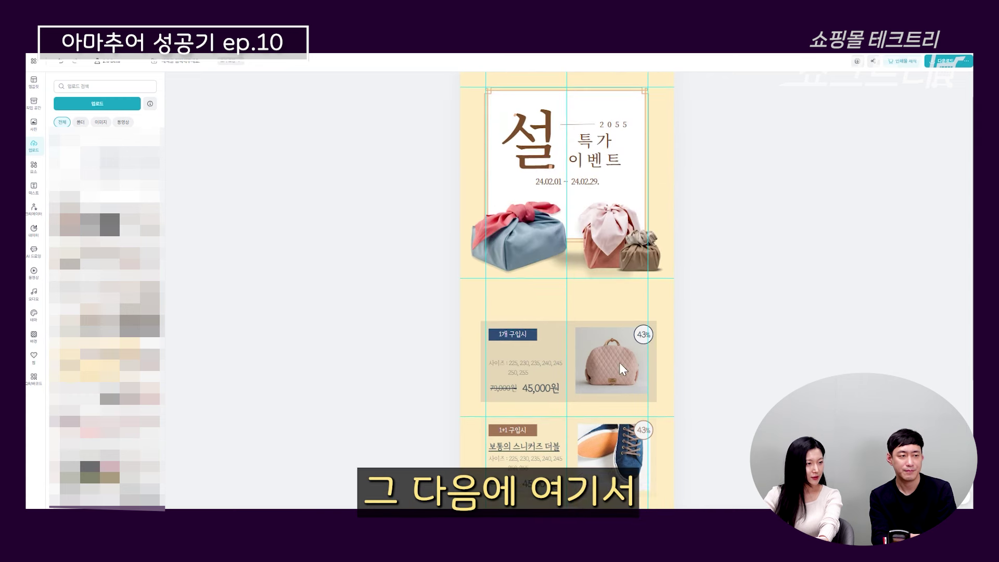
scroll(620, 362, up, 1)
click(627, 87)
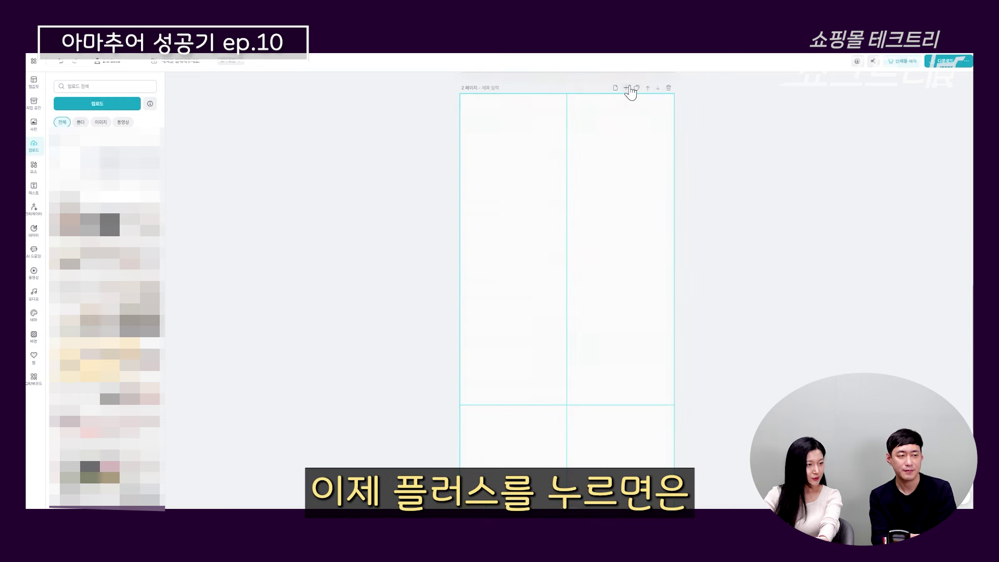
scroll(633, 310, down, 5)
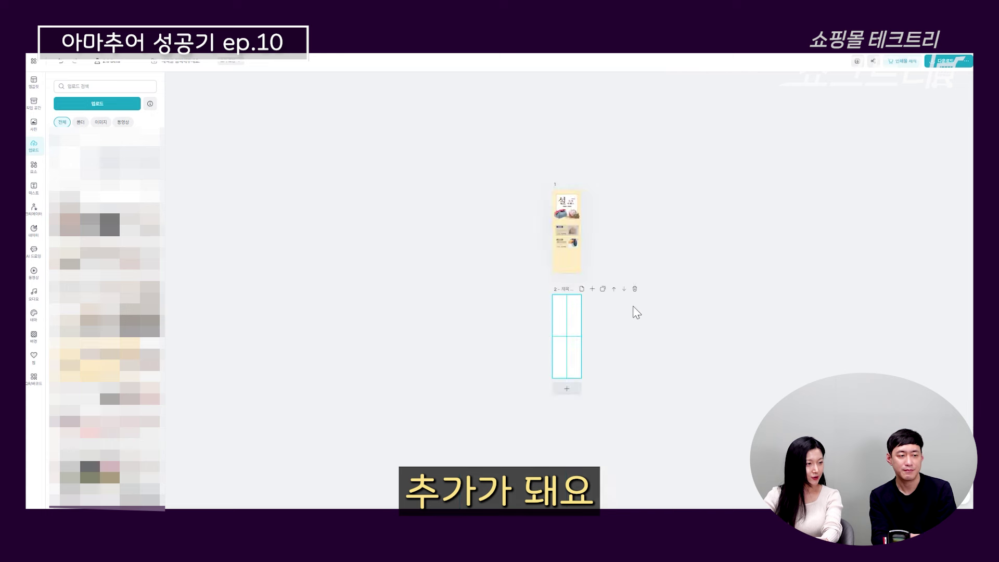
scroll(633, 310, up, 4)
scroll(635, 309, up, 3)
scroll(635, 310, up, 3)
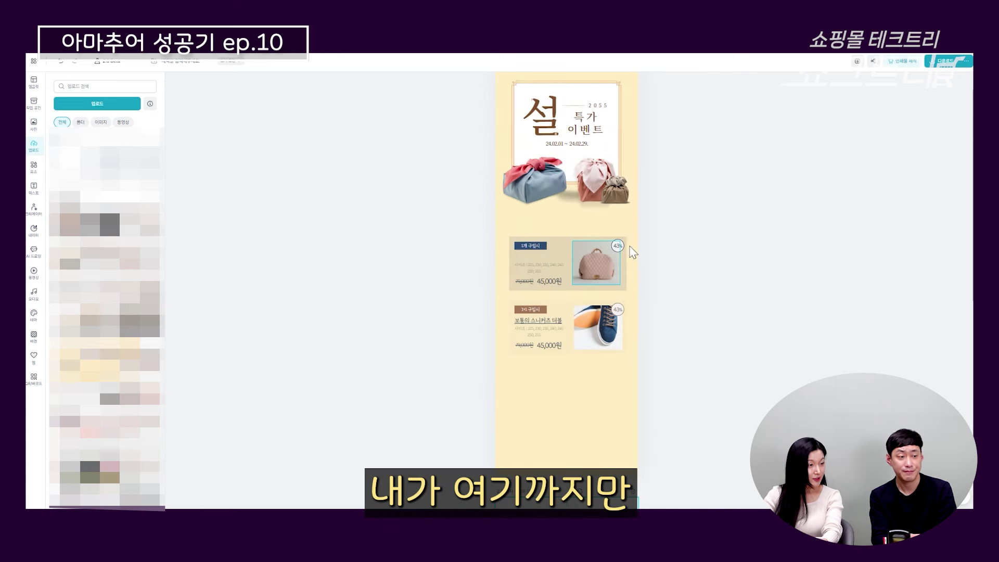
Select the elements of the 1+1 구입시 card and move them slightly lower beneath the handbag card.
drag(490, 296, 666, 372)
click(549, 324)
drag(665, 321, 493, 349)
click(725, 361)
drag(718, 358, 439, 294)
drag(589, 332, 589, 345)
click(682, 411)
drag(685, 463, 466, 382)
drag(443, 388, 719, 496)
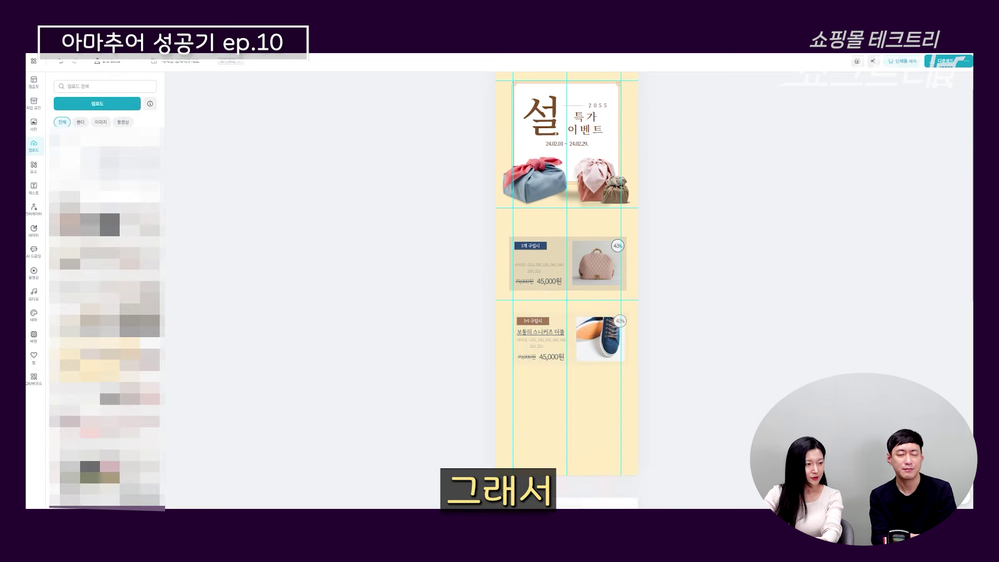
scroll(676, 369, up, 1)
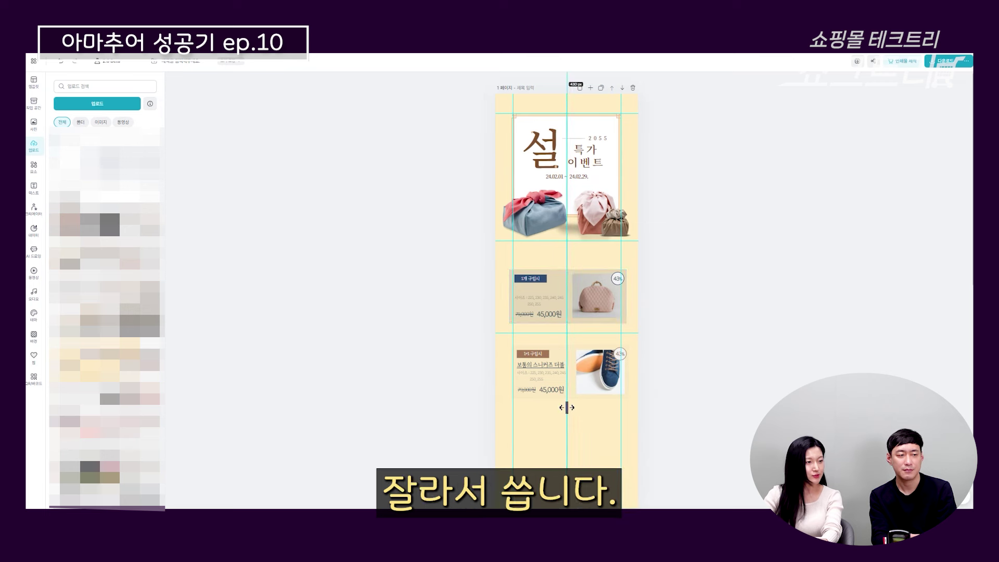
scroll(600, 411, down, 6)
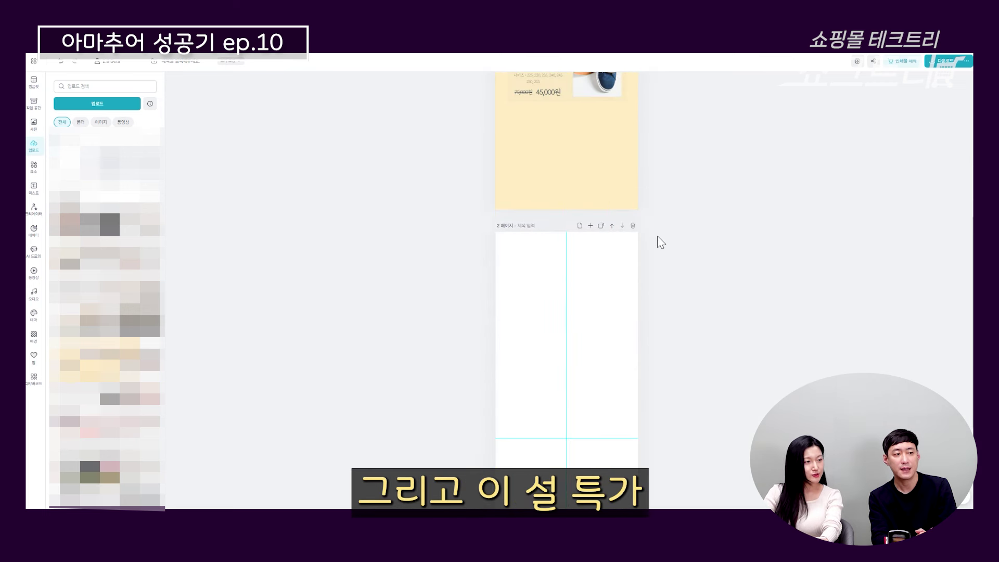
scroll(657, 241, up, 6)
drag(677, 419, 462, 106)
scroll(640, 305, down, 3)
scroll(640, 304, down, 3)
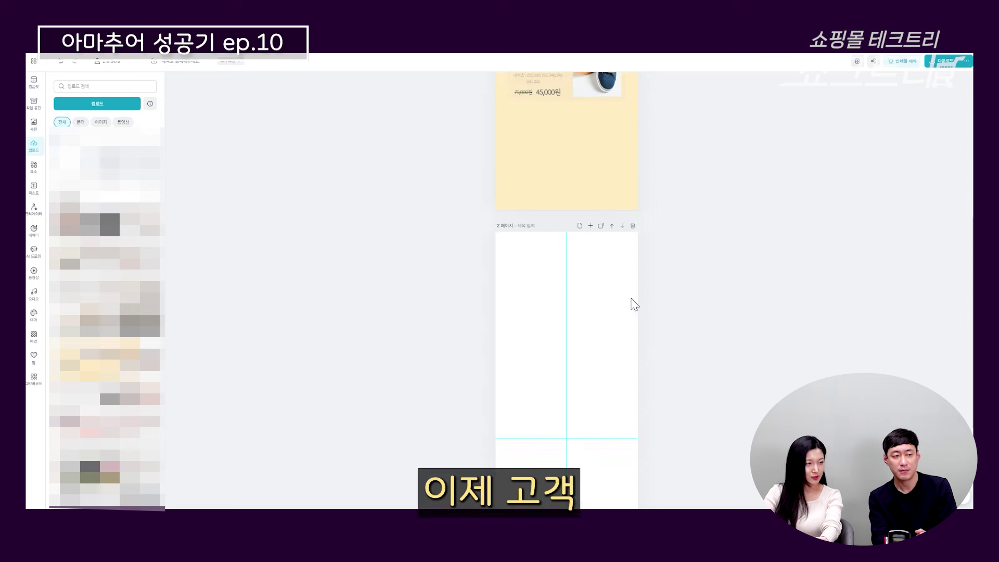
scroll(633, 307, down, 2)
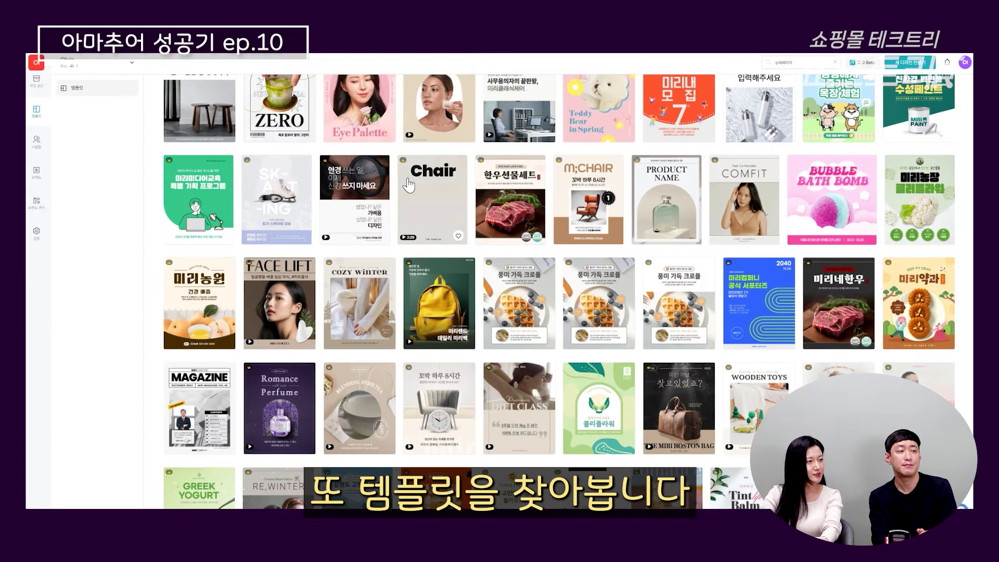
Browse the detail-page templates for an event design and go to the opened 상세페이지 필수 구성 모음 템플릿.
scroll(805, 161, up, 2)
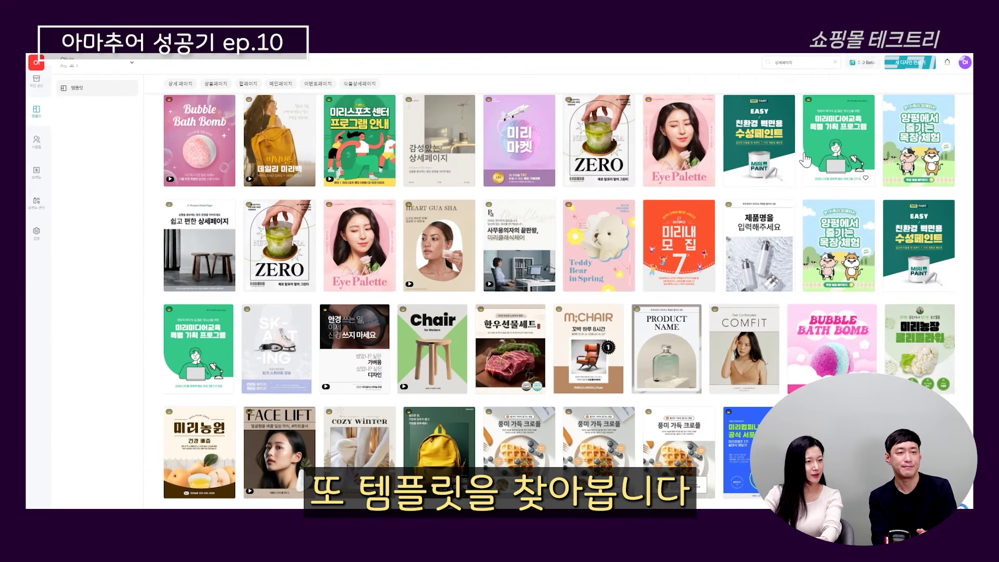
scroll(676, 234, down, 3)
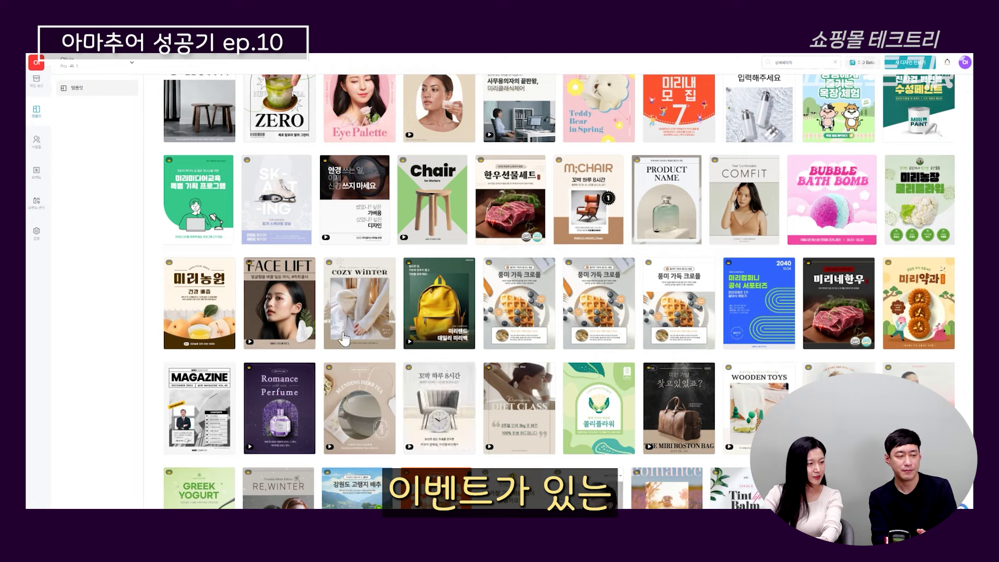
scroll(697, 343, down, 2)
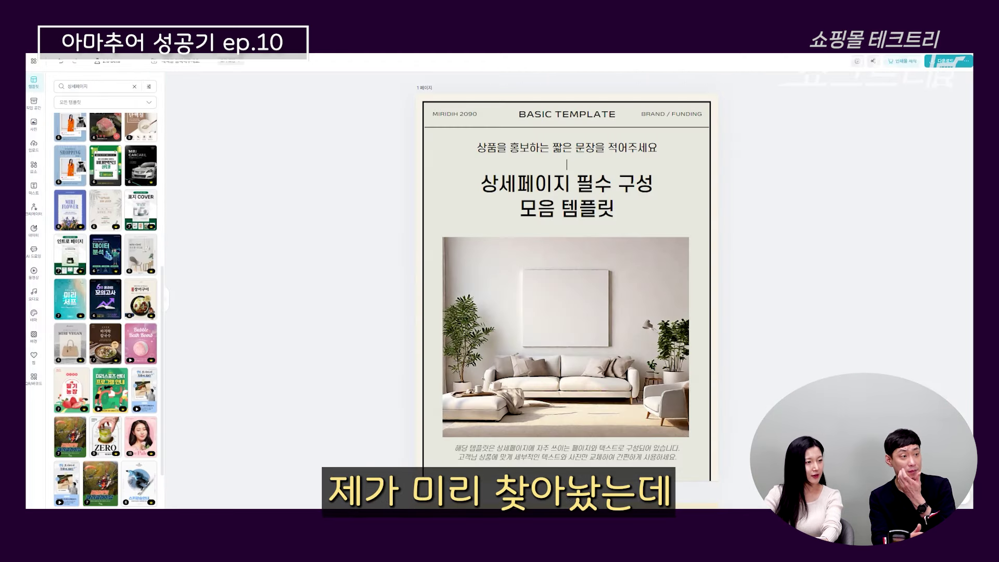
click(616, 207)
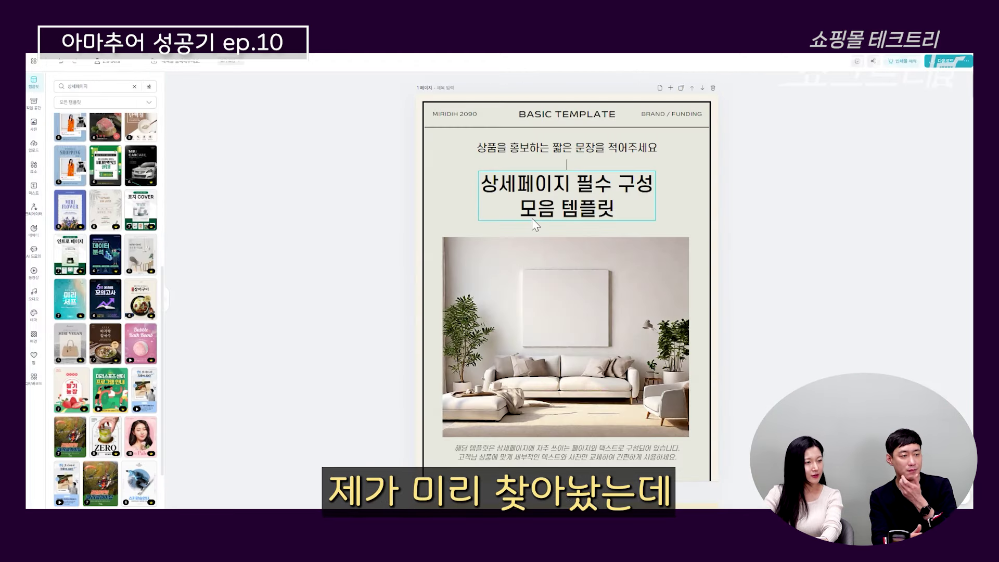
click(854, 211)
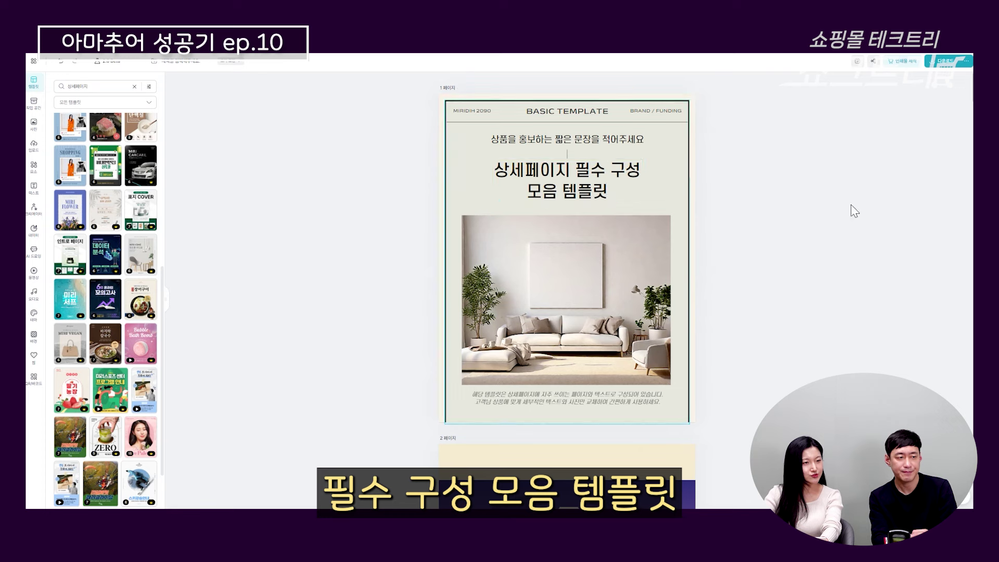
Copy the 포토후기 이벤트 elements from page 16 of the template collection and paste them onto the blank second page.
drag(970, 106, 970, 268)
scroll(597, 249, down, 1)
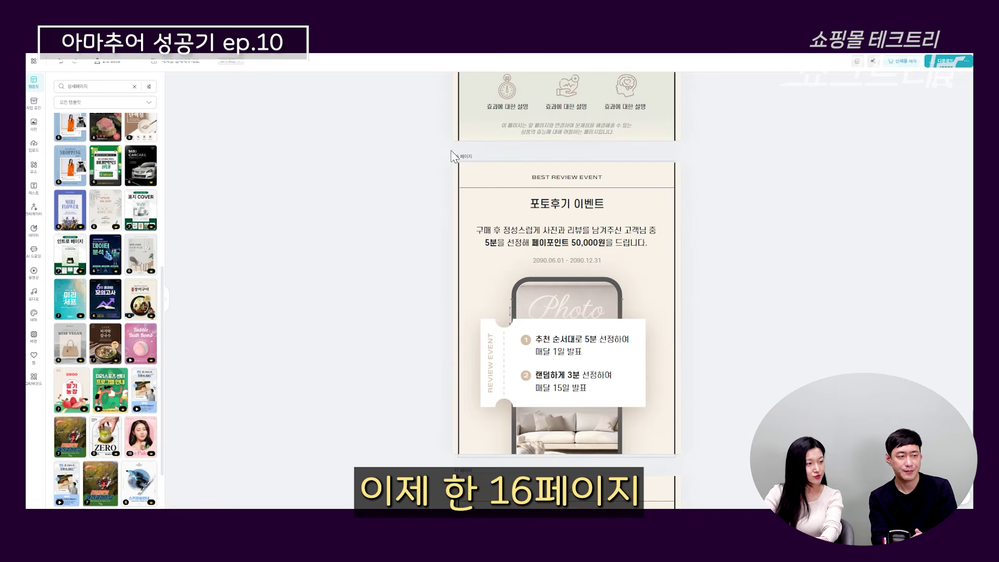
scroll(567, 250, down, 2)
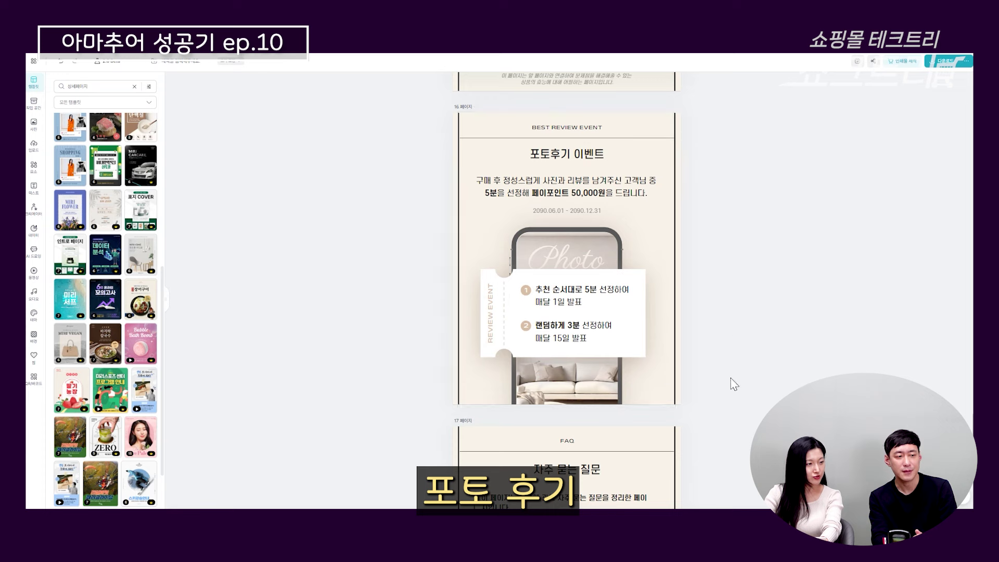
scroll(725, 384, up, 2)
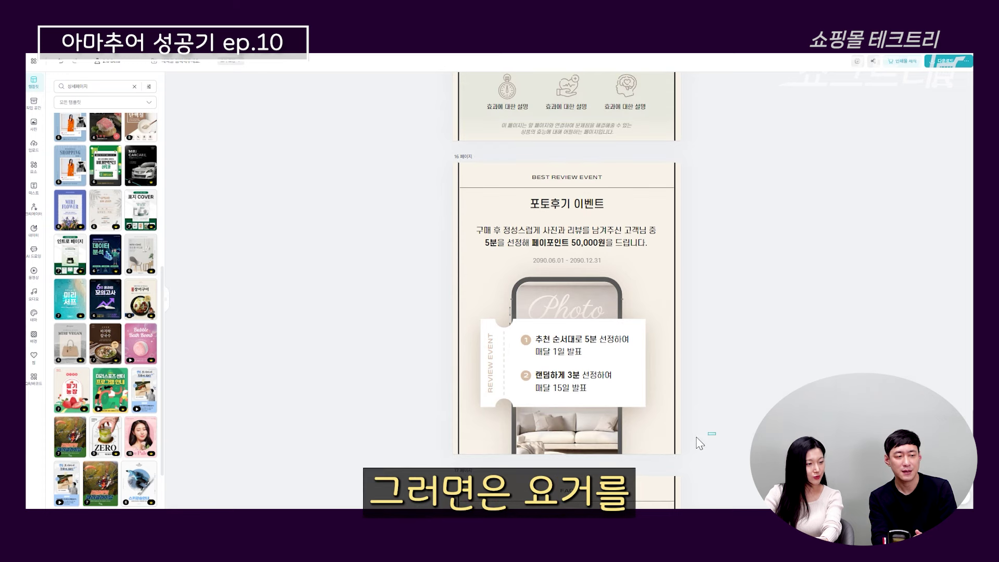
scroll(736, 379, down, 3)
drag(708, 385, 460, 211)
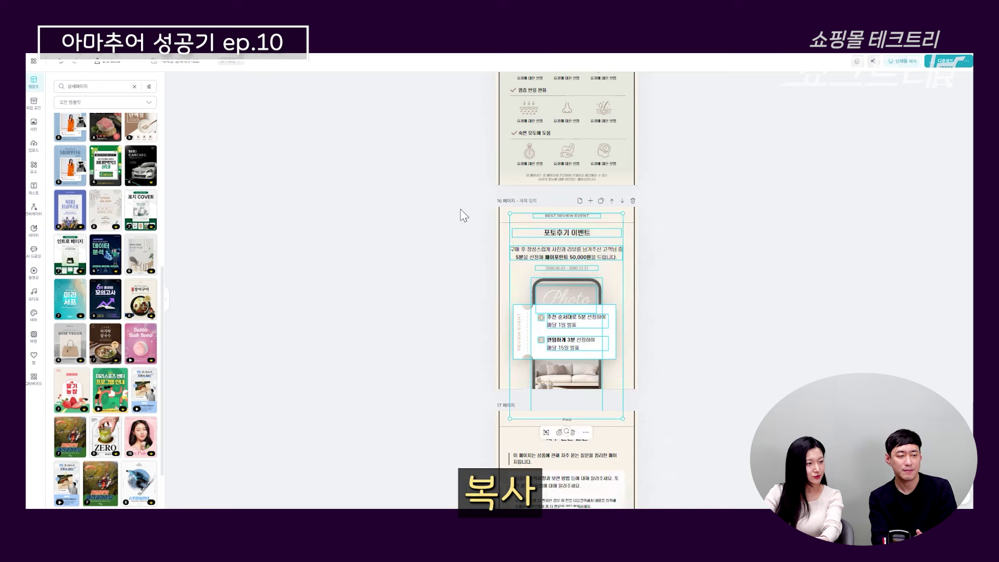
key(ctrl+c)
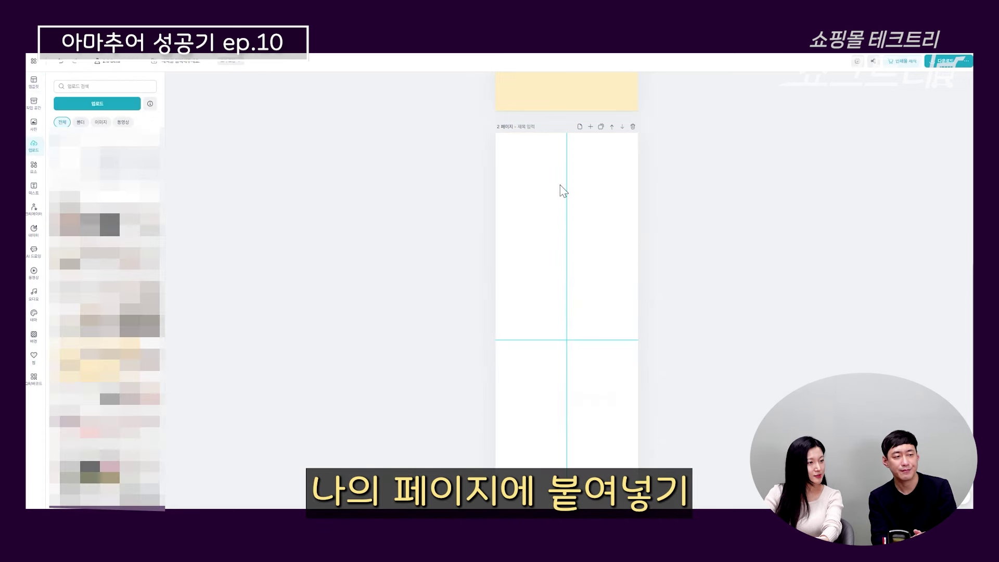
key(ctrl+v)
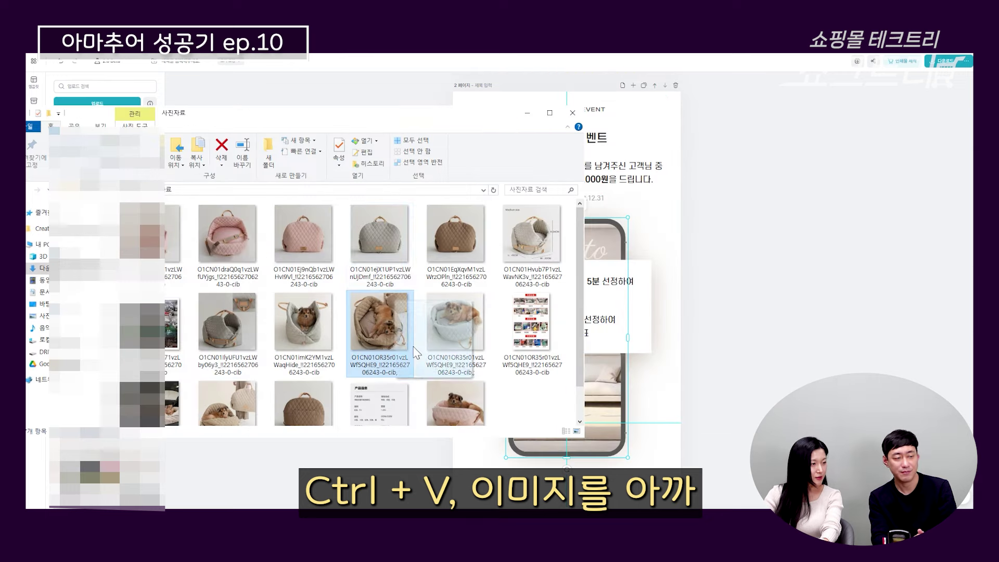
Replace the picture inside the phone frame with the 사진자료 folder's photo of the dog sitting in the beige carrier.
click(399, 304)
drag(584, 172, 468, 172)
scroll(394, 338, down, 1)
drag(394, 338, 613, 389)
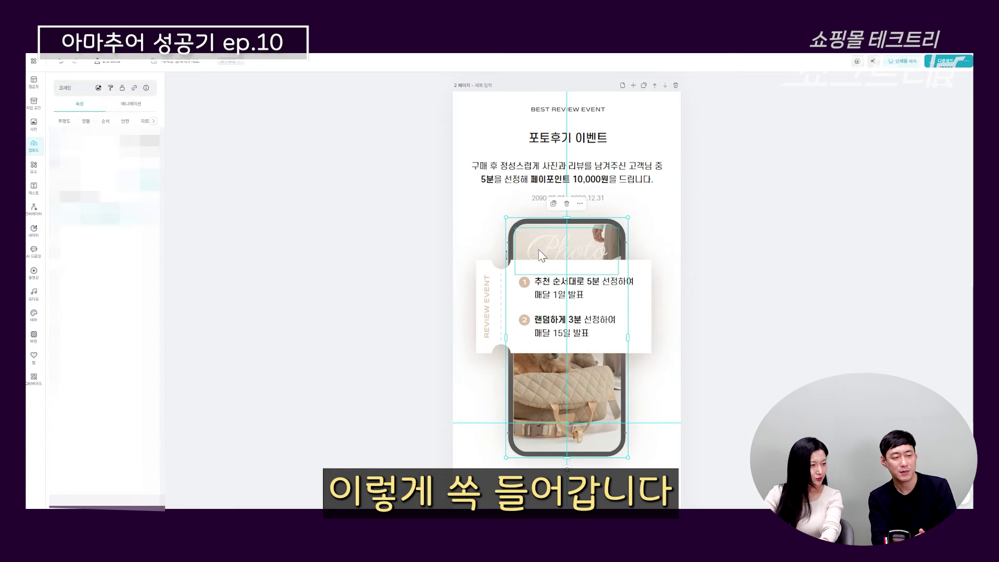
scroll(622, 416, down, 3)
click(546, 319)
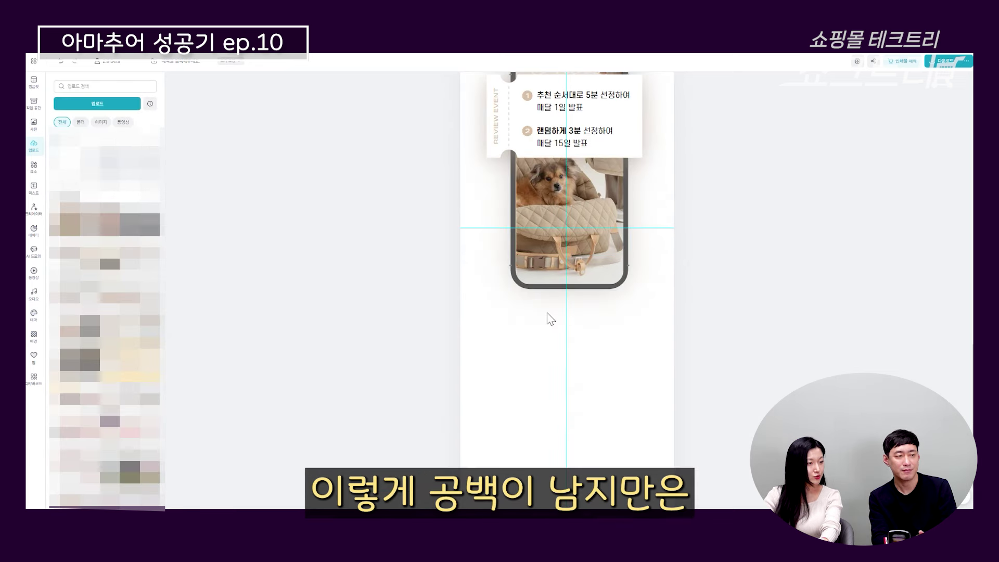
Check the 상품구성(옵션 컬러 등) item in the outline note and look through the template collection for a suitable layout.
scroll(555, 423, down, 5)
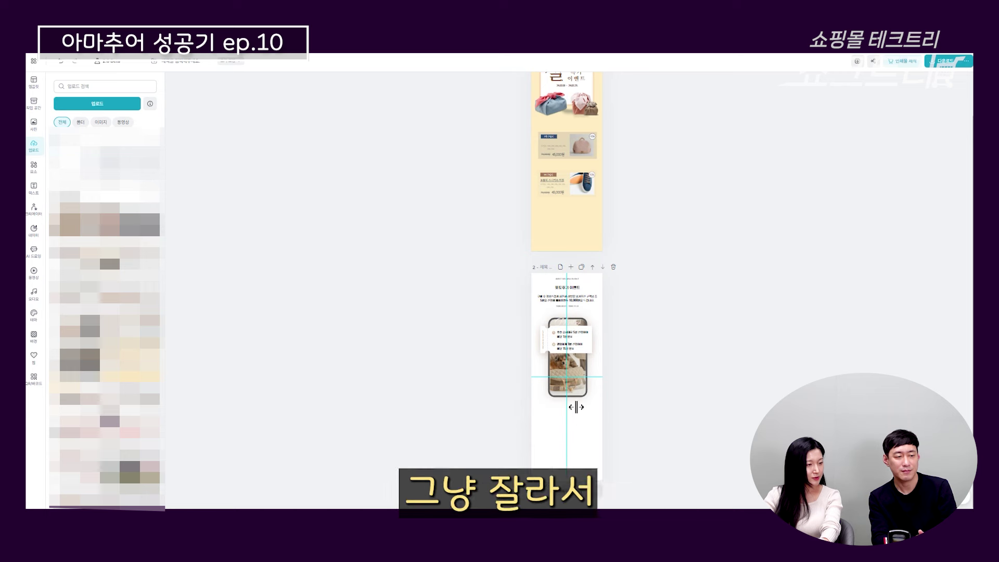
scroll(582, 468, down, 4)
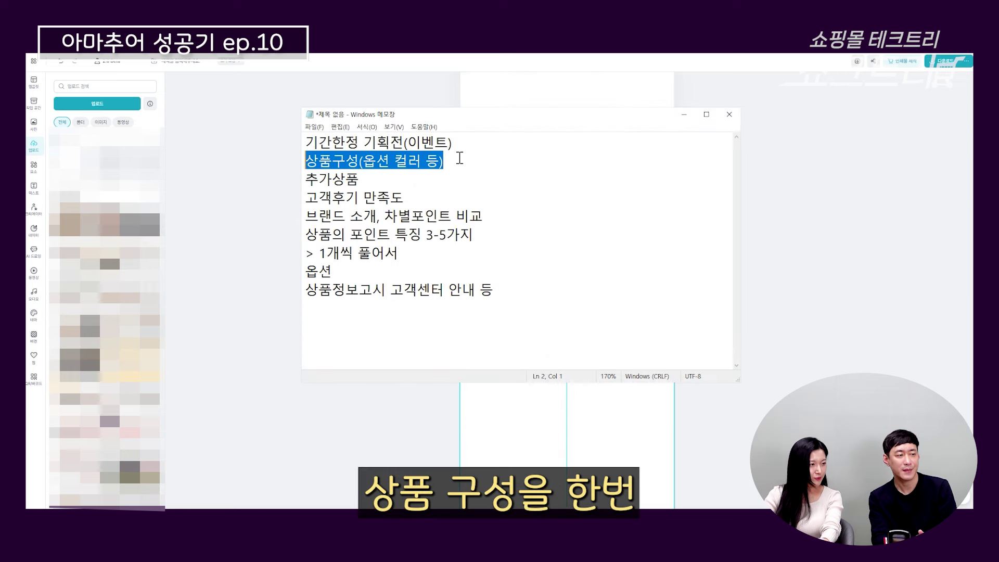
click(459, 158)
drag(465, 162, 312, 155)
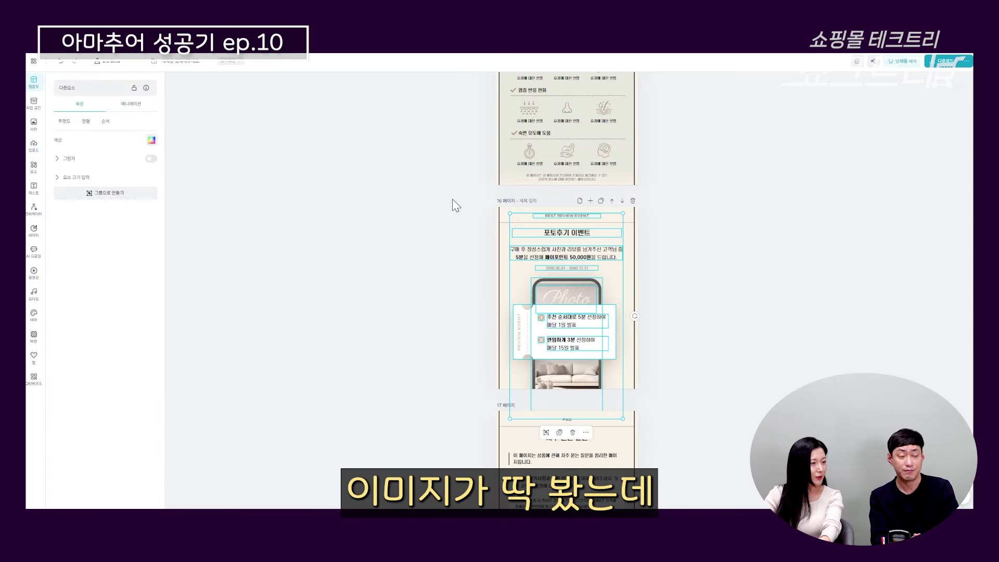
scroll(521, 254, up, 15)
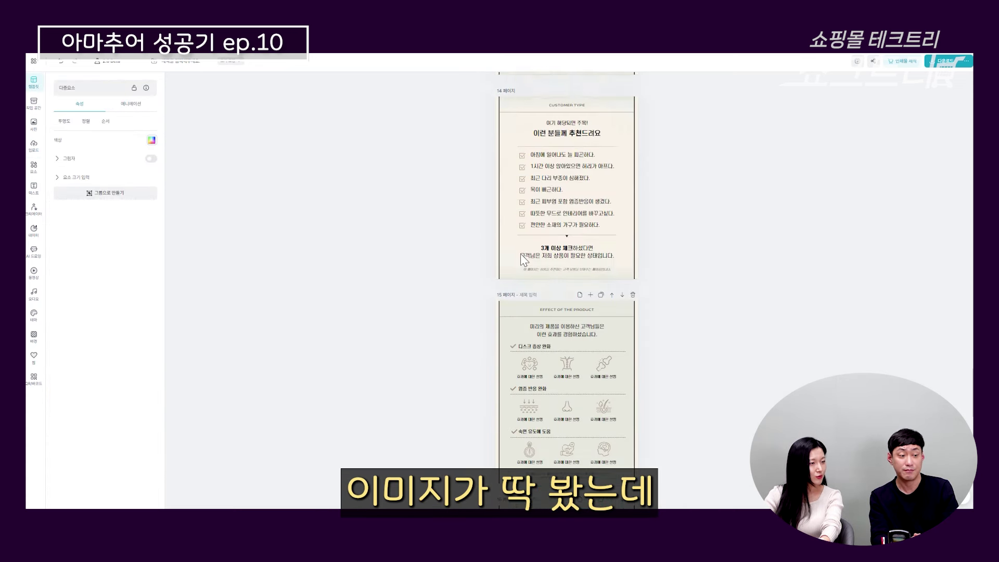
scroll(515, 281, up, 3)
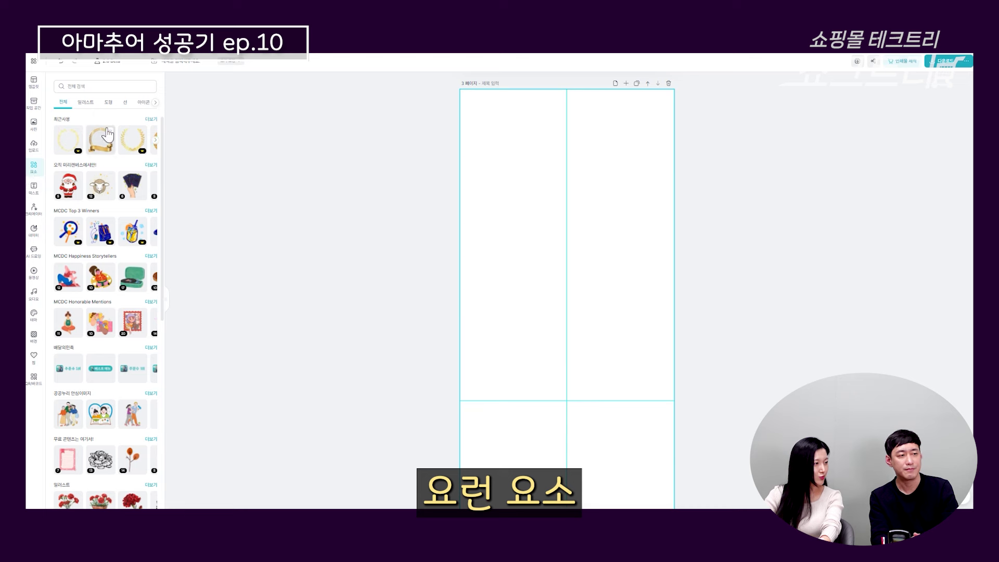
click(125, 102)
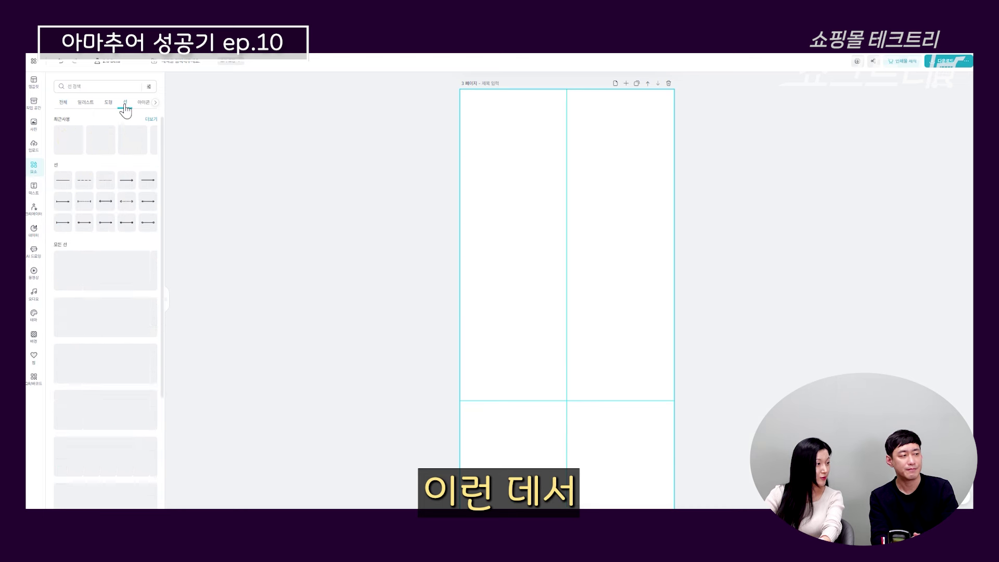
click(80, 155)
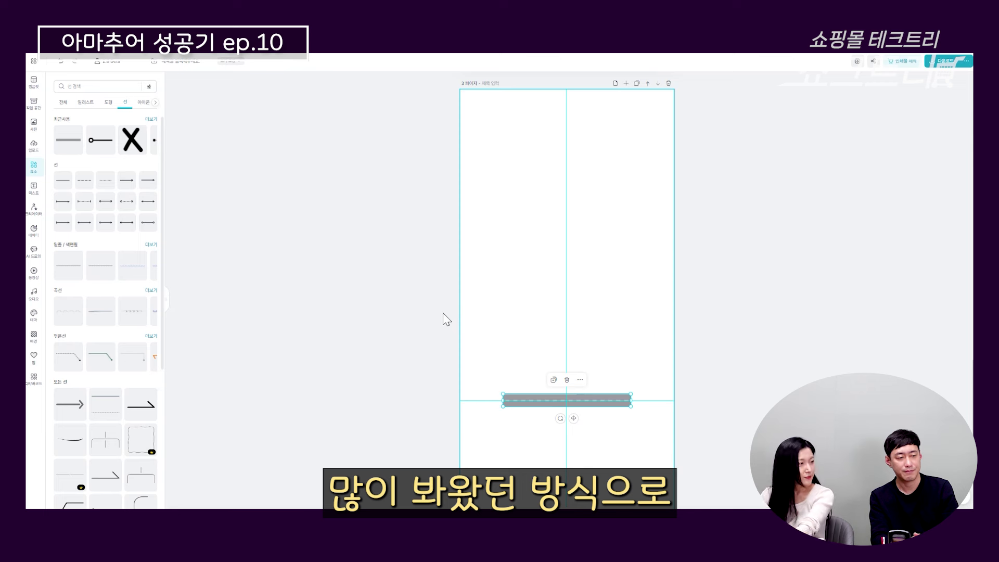
key(Delete)
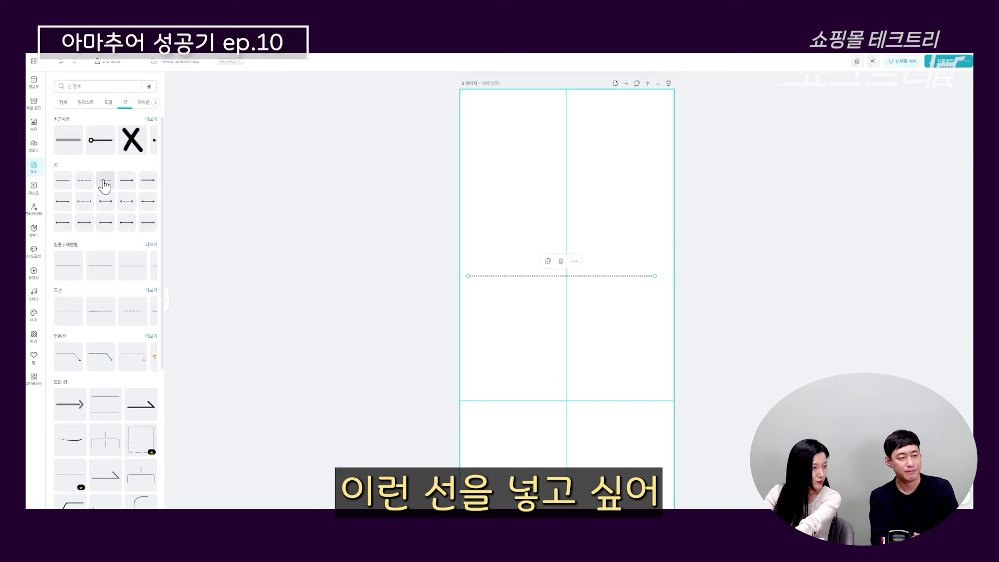
key(Delete)
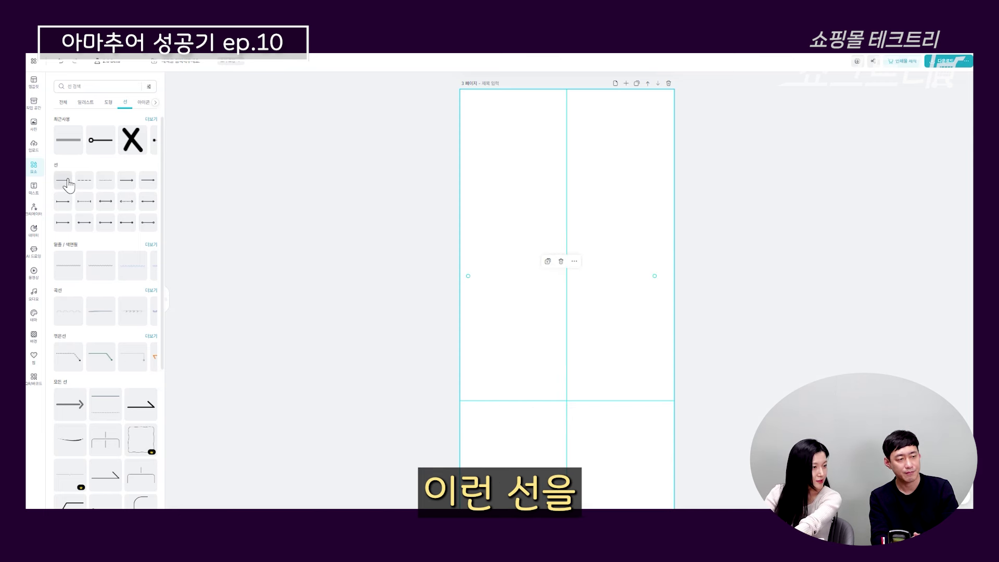
Add a short solid line near the upper-left corner of page 3 and color it gray #9E9E9E.
click(67, 184)
drag(628, 281, 516, 110)
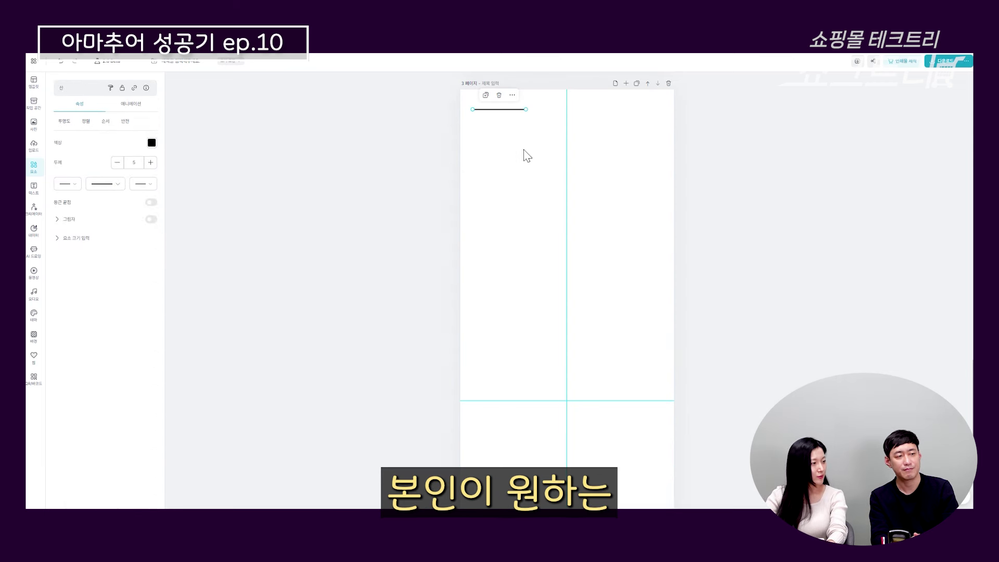
click(151, 142)
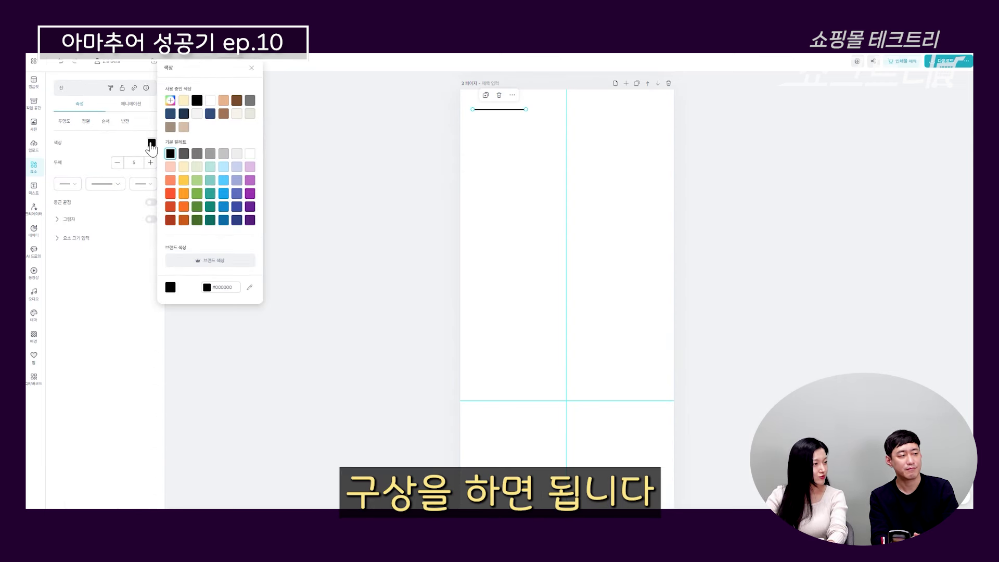
click(210, 154)
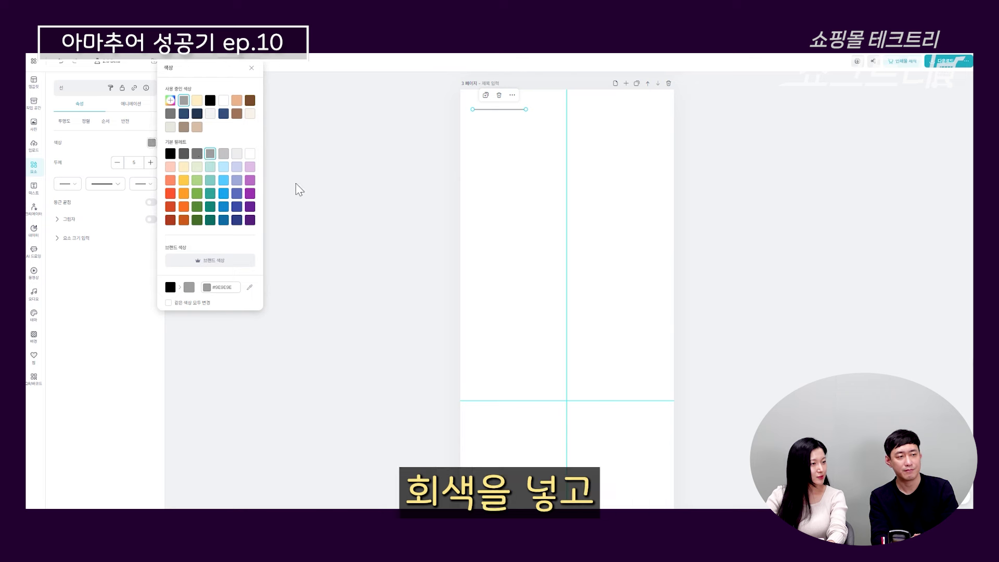
click(296, 187)
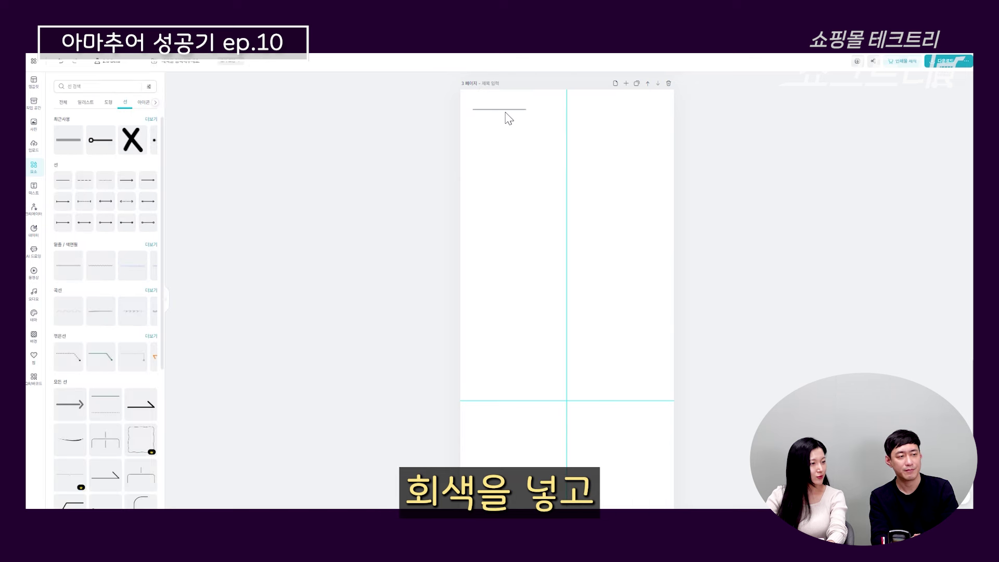
Add a title text reading Color Check, reduce its size and center it beside the line at the top of page 3.
click(34, 188)
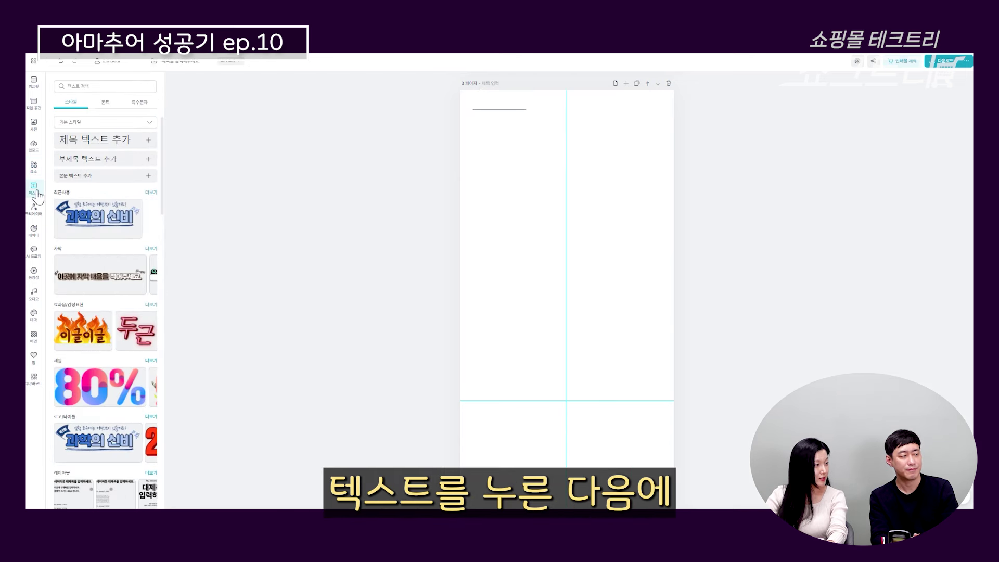
click(105, 140)
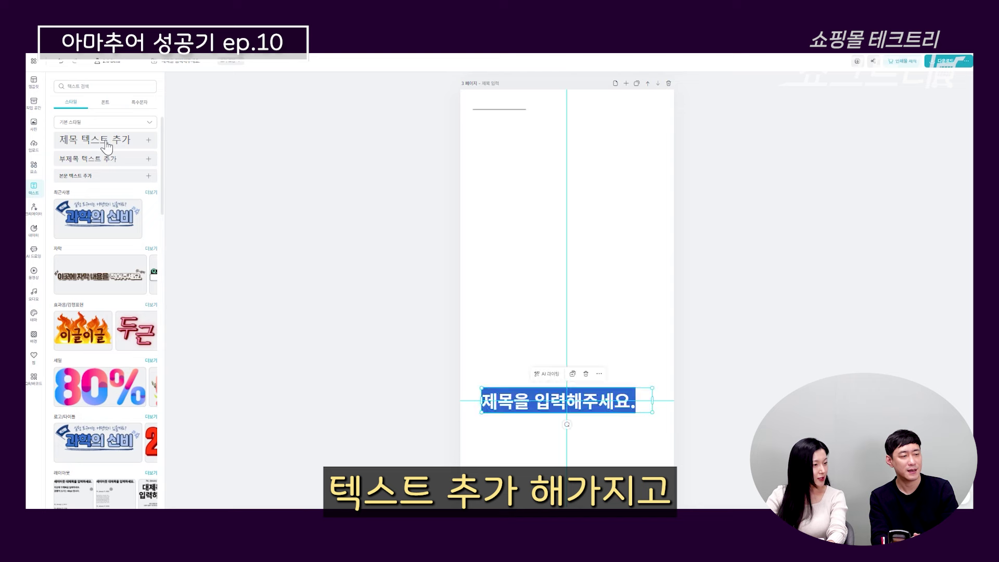
drag(583, 390, 575, 156)
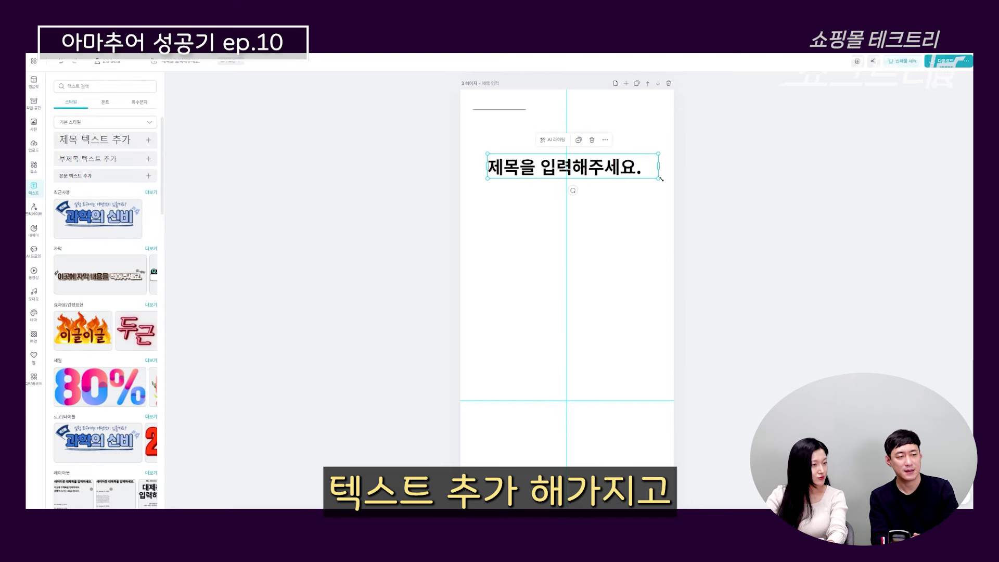
drag(655, 189, 609, 170)
double_click(583, 163)
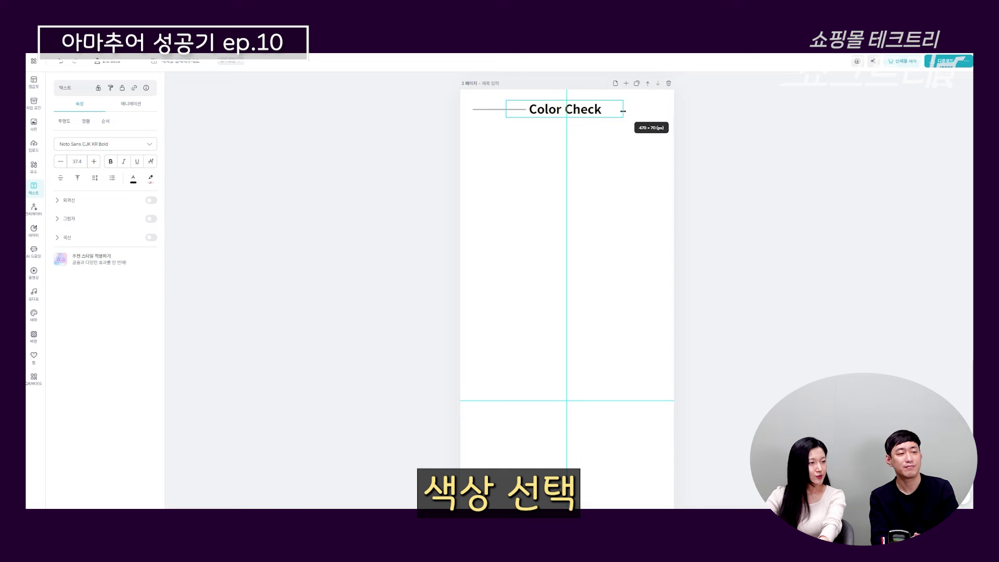
click(590, 117)
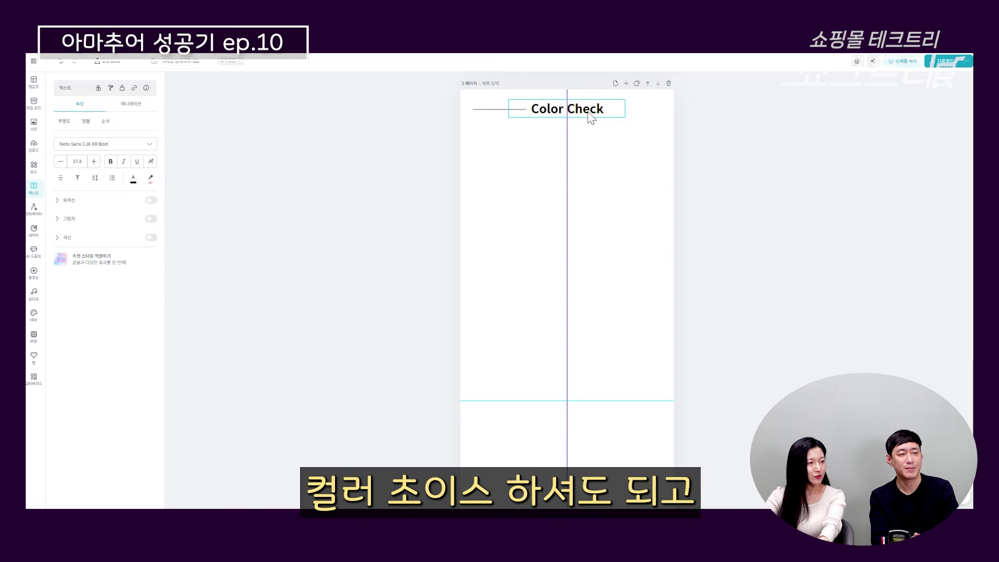
click(590, 116)
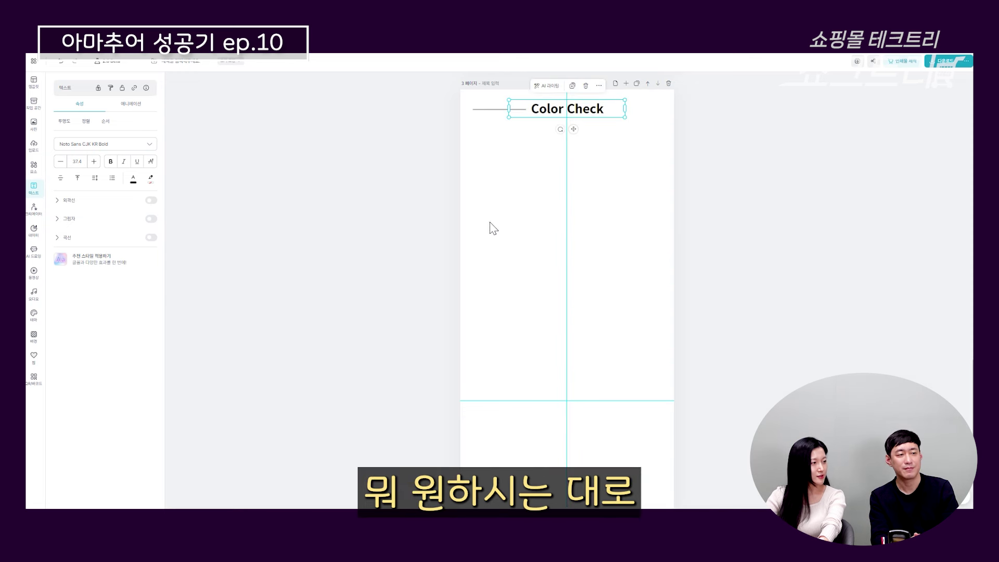
Change the Color Check title's text color to the same gray as the line.
click(133, 181)
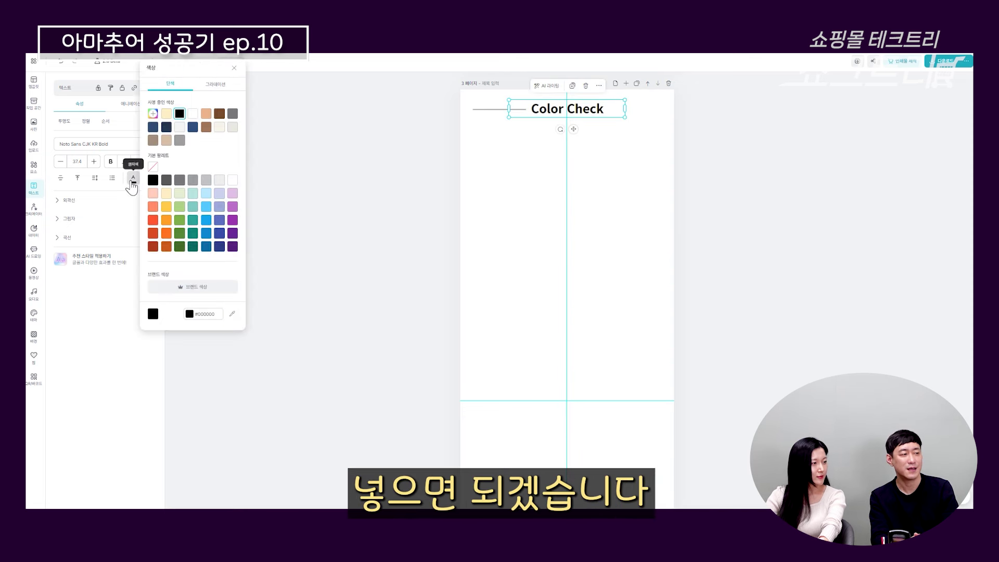
click(193, 182)
click(323, 164)
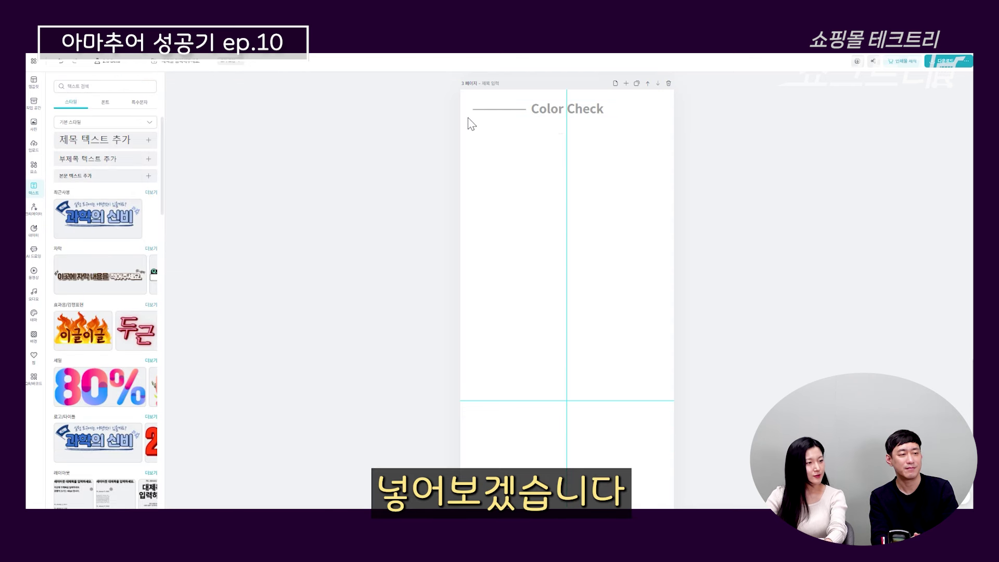
Duplicate the gray line and place the copy on the other side of the Color Check title at the same height.
click(477, 109)
key(ctrl+c)
key(ctrl+v)
drag(504, 118, 515, 131)
drag(635, 116, 637, 117)
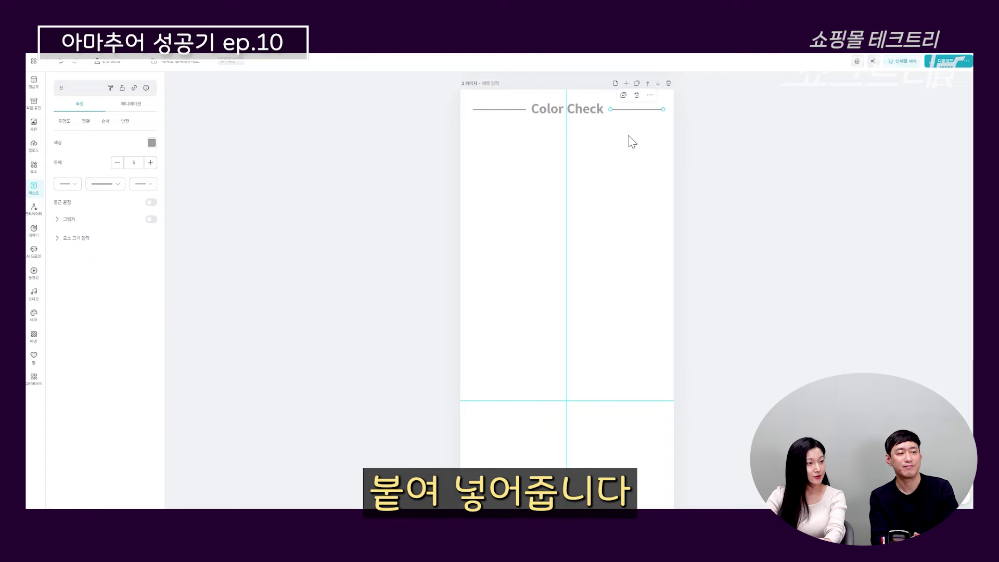
click(630, 141)
Switch to the 사진자료 folder and insert the front-view photos of the pink, gray and brown bags onto page 3.
key(alt+Tab)
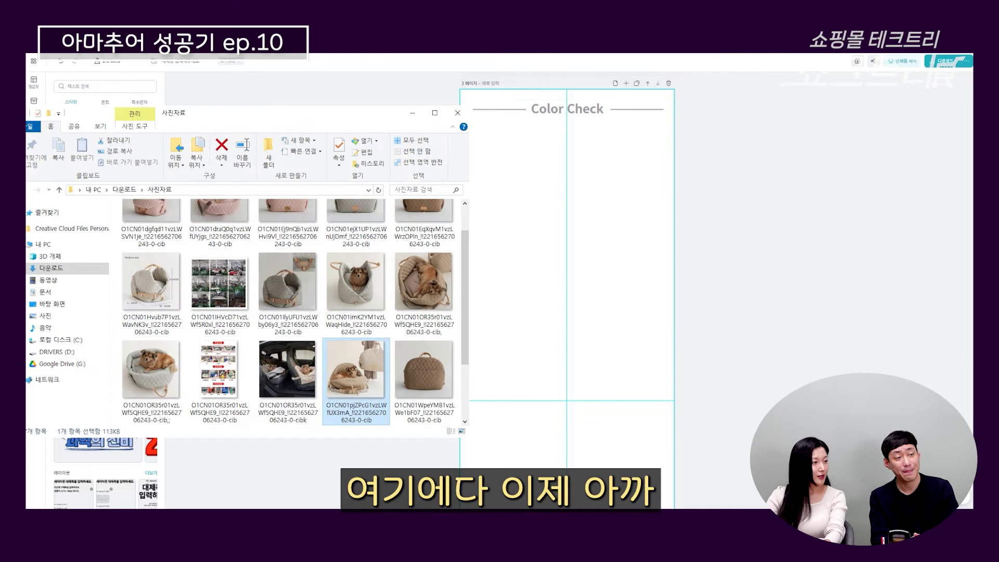
scroll(279, 243, up, 1)
click(280, 243)
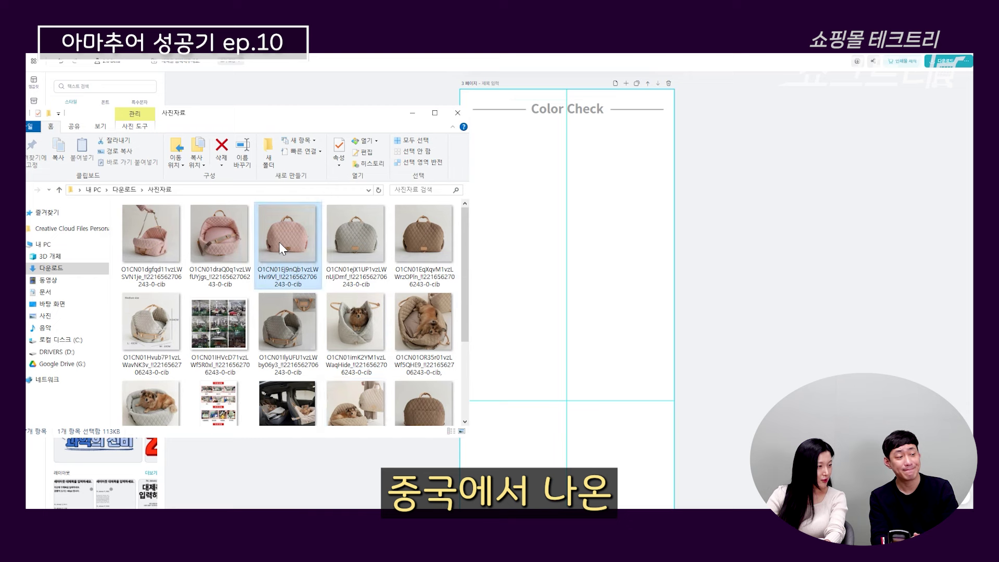
shift+click(406, 257)
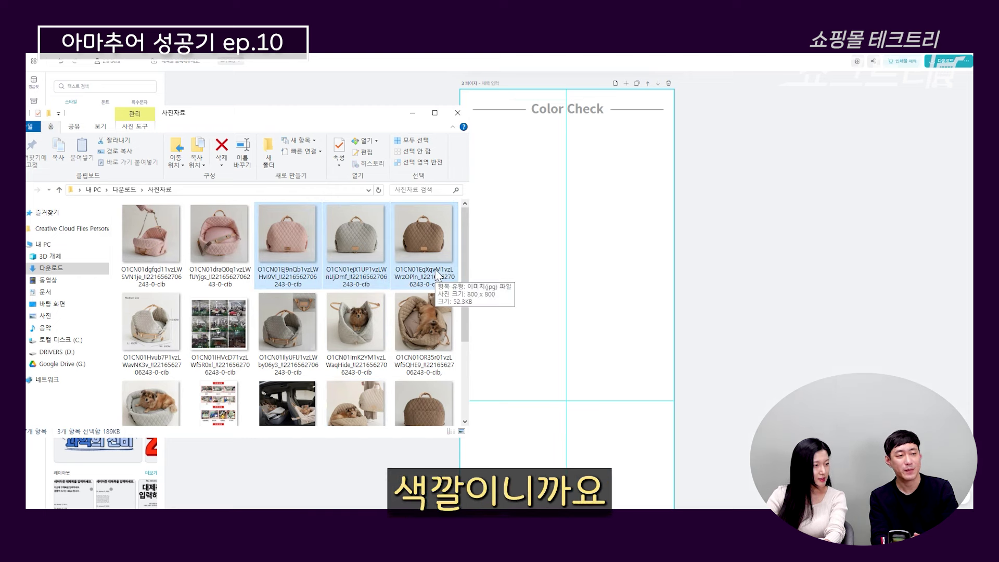
drag(430, 262, 541, 218)
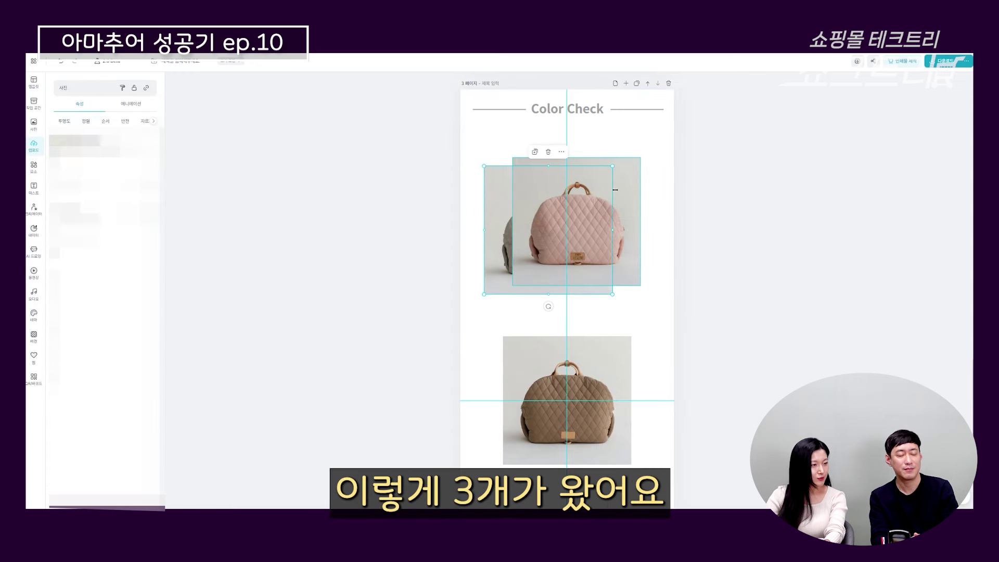
Arrange the bag photos with gray on the left, pink on the right and brown directly beneath them.
drag(634, 185, 641, 177)
drag(507, 262, 489, 268)
drag(617, 198, 629, 236)
drag(579, 343, 576, 314)
Select the gray, pink and brown bag photos together and scale them down proportionally to about half size.
key(ctrl+a)
click(529, 236)
shift+click(629, 236)
shift+click(598, 339)
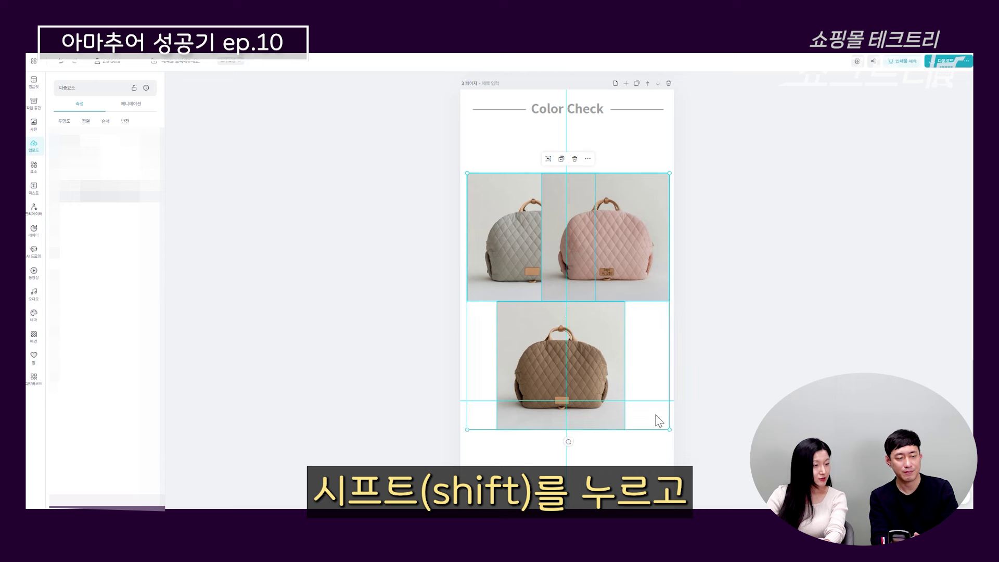
drag(668, 429, 573, 305)
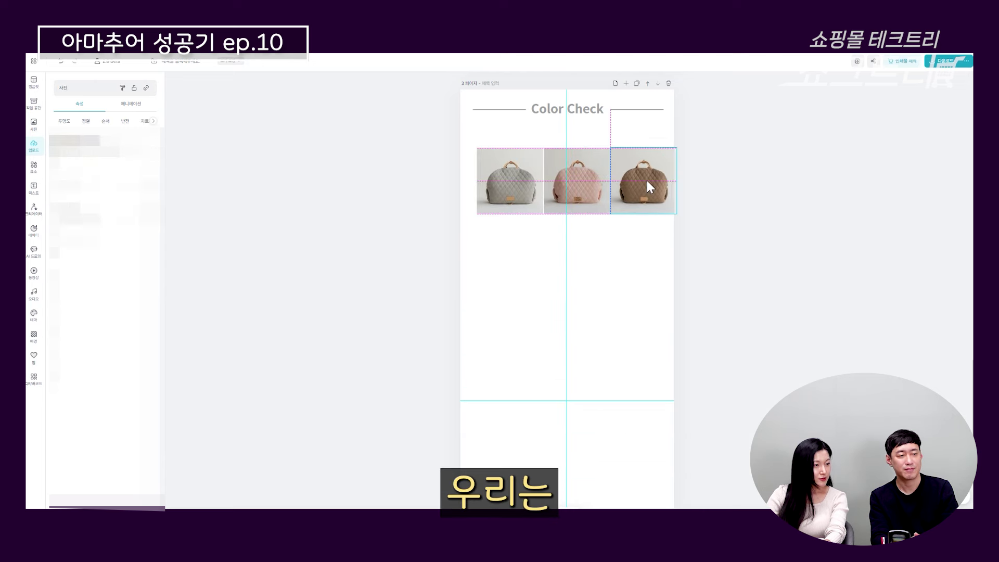
Line up the three small bag photos in one row, gray, pink and brown, centered just below the Color Check title.
shift+click(502, 198)
shift+click(572, 182)
drag(634, 188, 629, 181)
click(735, 223)
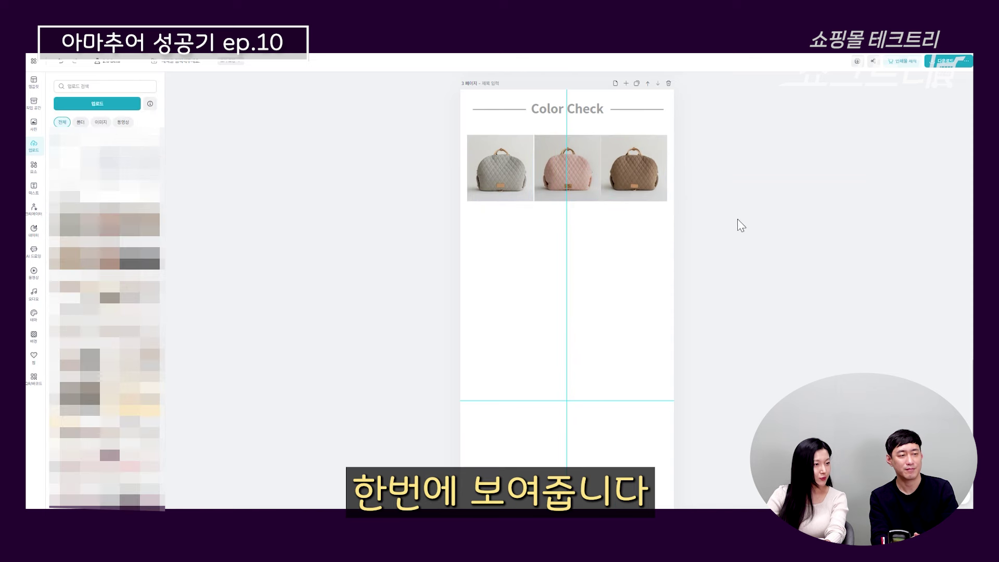
click(554, 165)
click(628, 255)
click(639, 177)
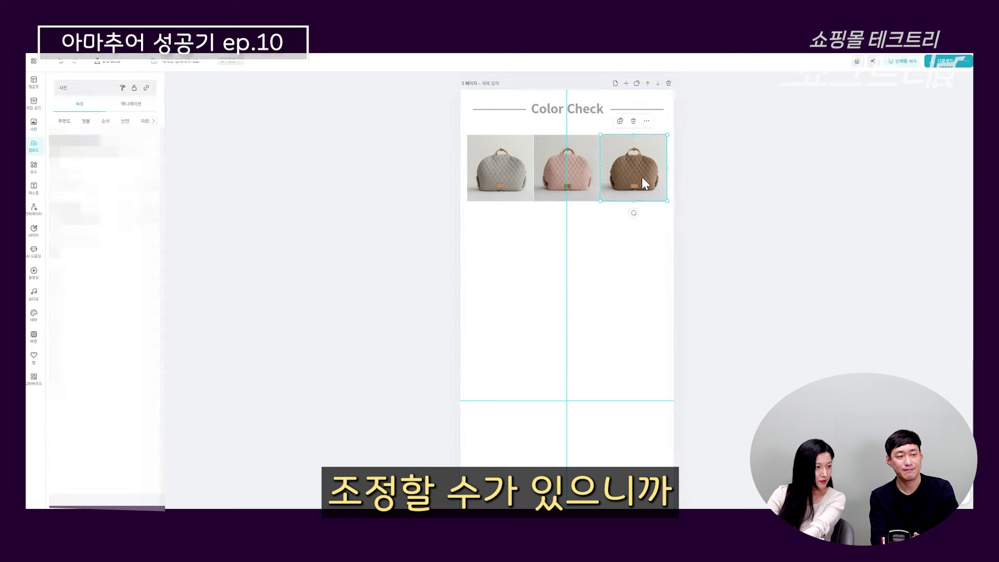
click(703, 258)
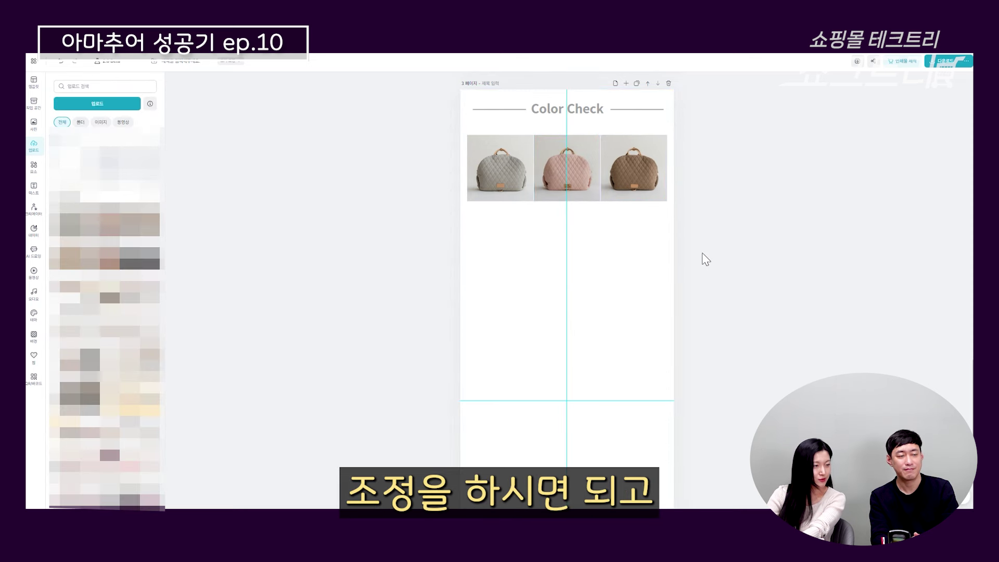
scroll(702, 259, up, 2)
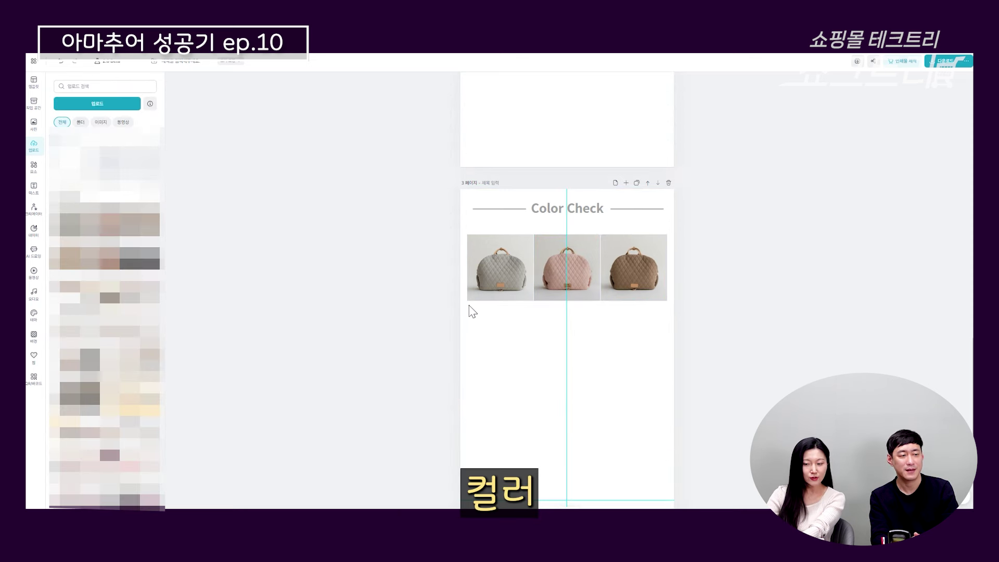
scroll(512, 237, down, 2)
scroll(512, 238, up, 1)
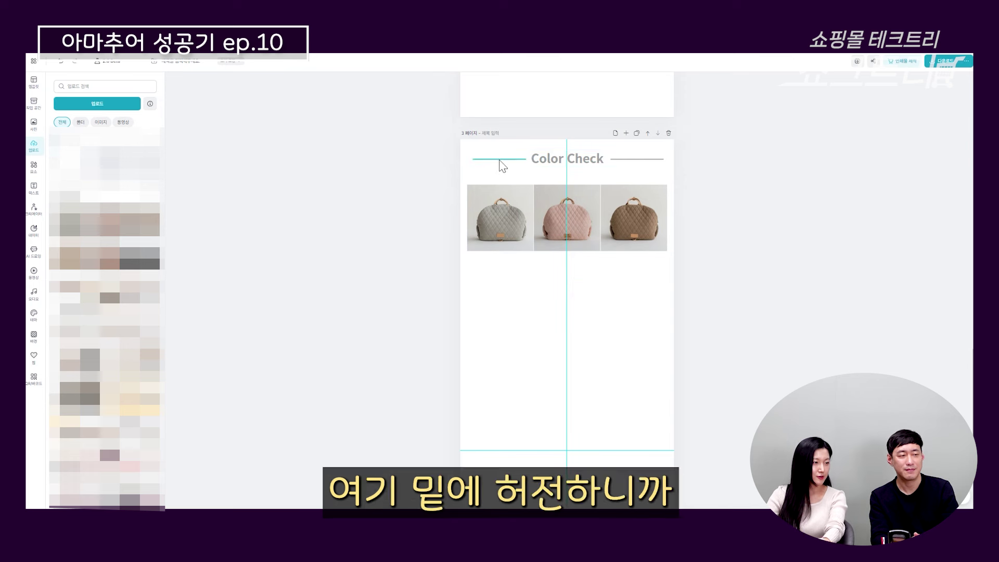
Copy the gray line beside the title, place the copy below the photo row and extend it horizontally across the page.
click(498, 159)
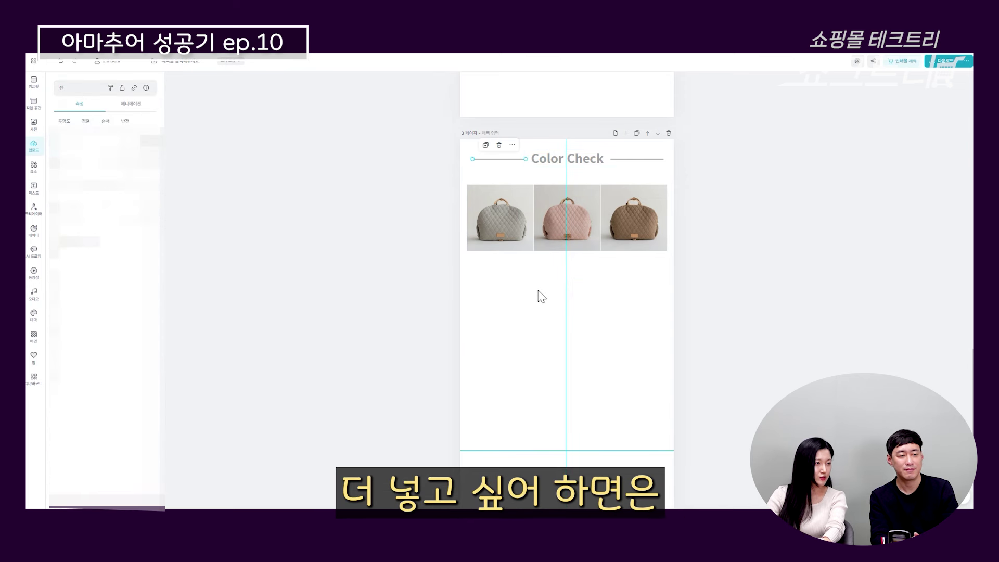
key(ctrl+c)
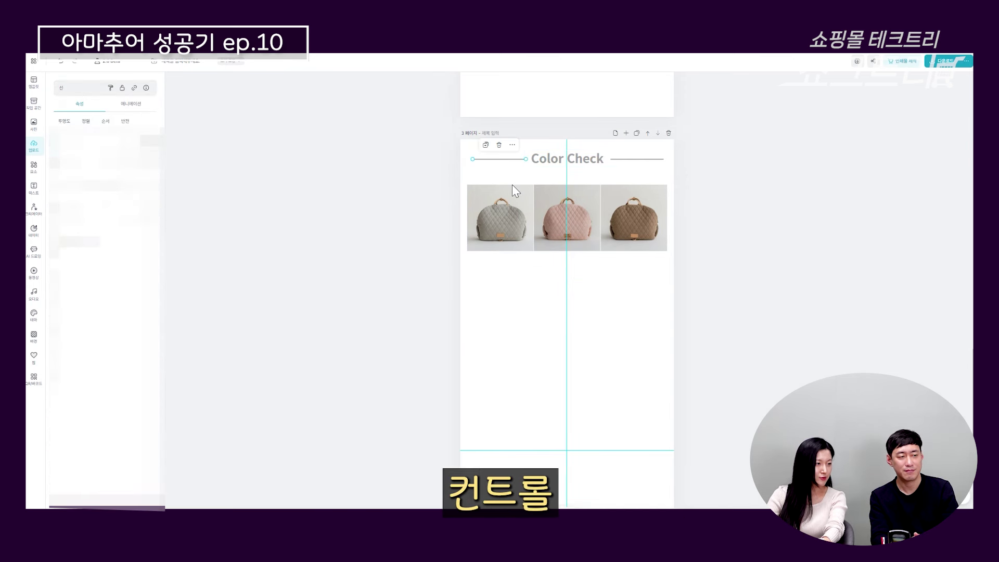
key(ctrl+v)
drag(506, 214, 663, 274)
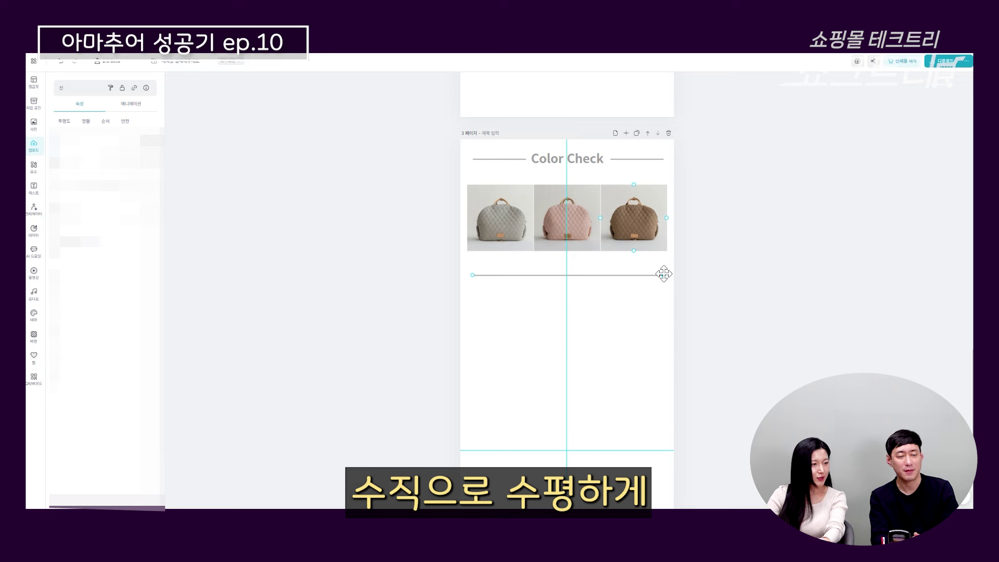
click(736, 263)
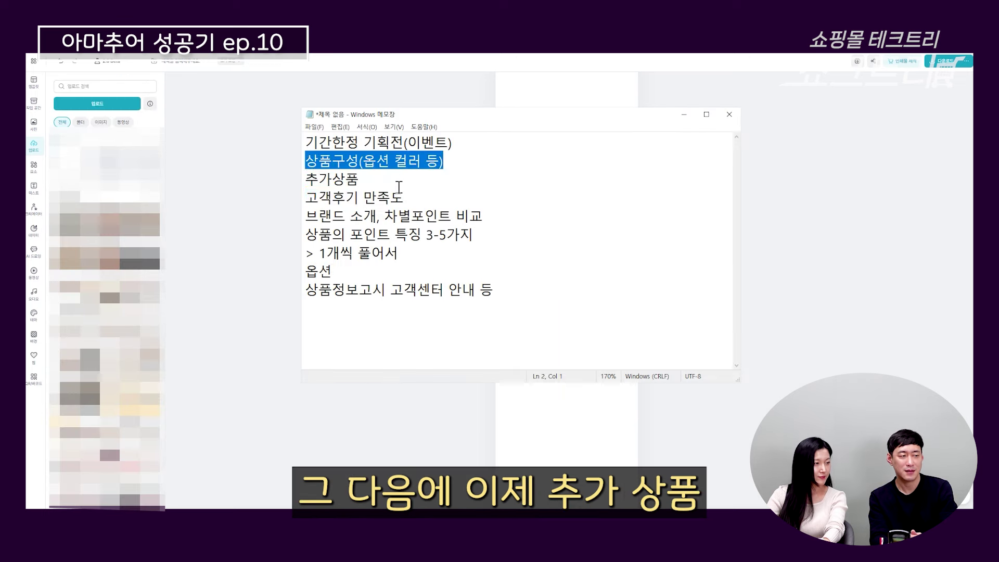
Mark 추가상품 in the outline memo and add the title "추가상품 선택" near the top of page 4.
mouse_move(359, 178)
mouse_down()
mouse_move(306, 180)
mouse_move(364, 178)
mouse_up()
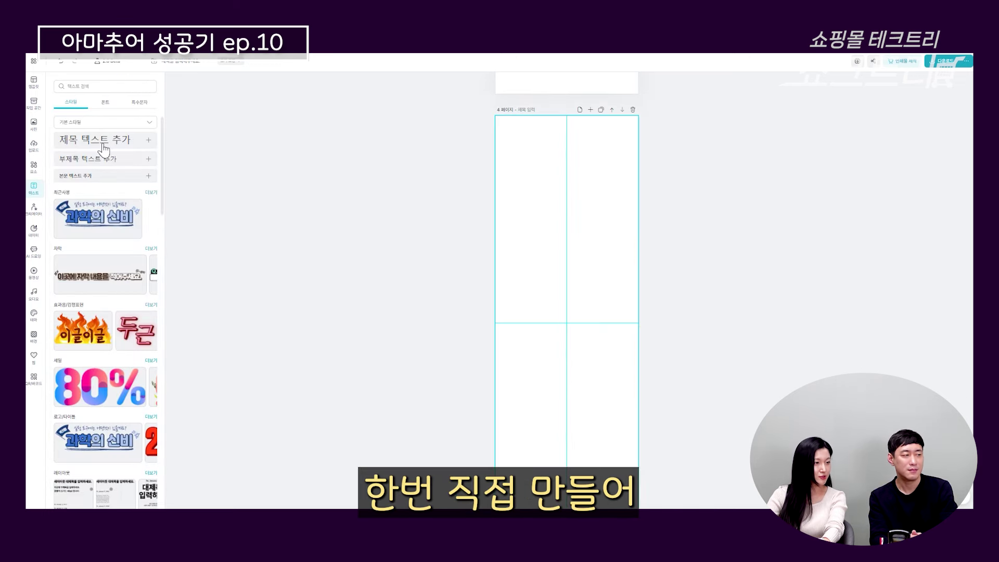
click(99, 140)
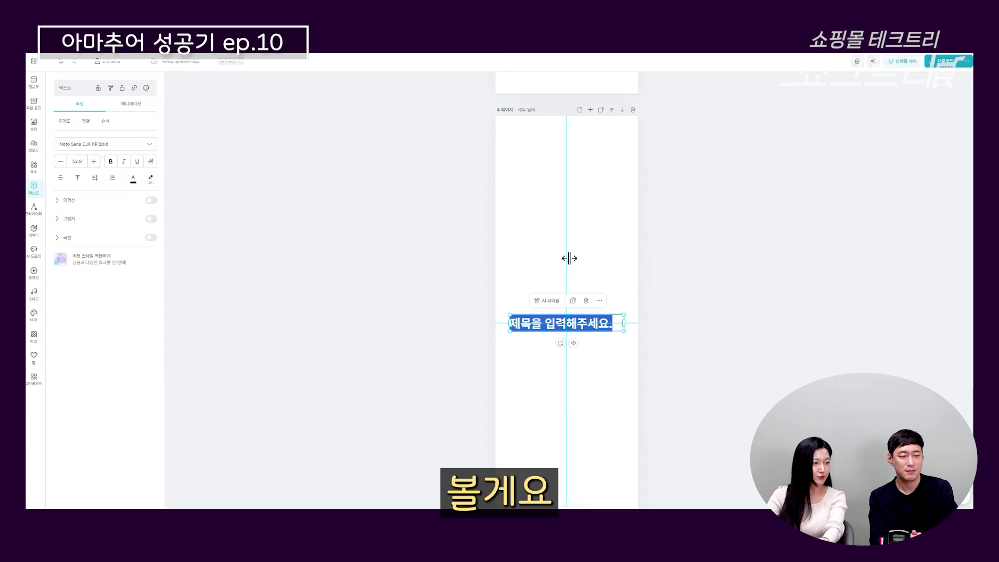
text(추가시)
text(품 선택)
click(617, 322)
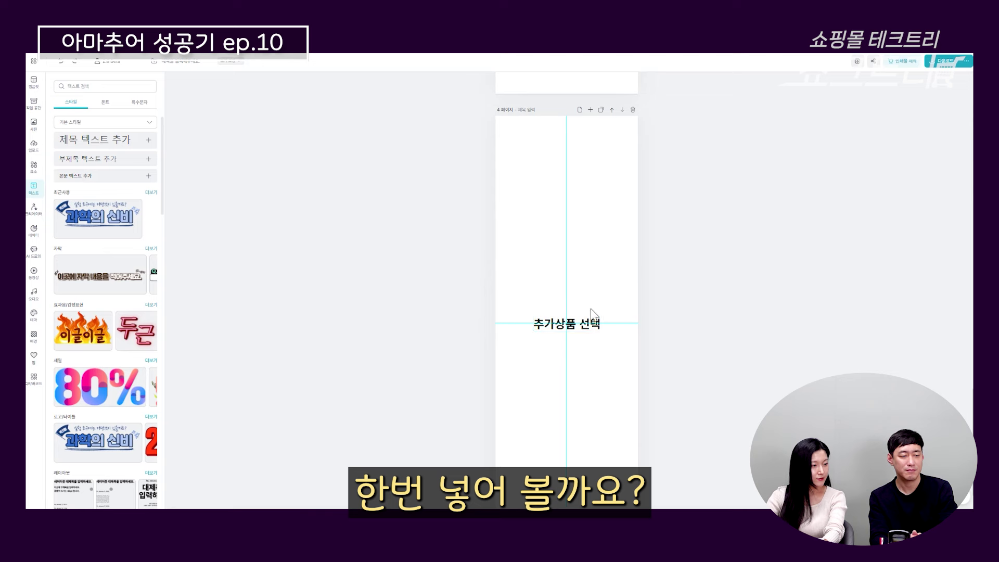
drag(587, 321, 586, 139)
key(Escape)
Set page 4's background to the light greenish-beige among the colors already in use.
click(32, 335)
click(151, 121)
click(250, 114)
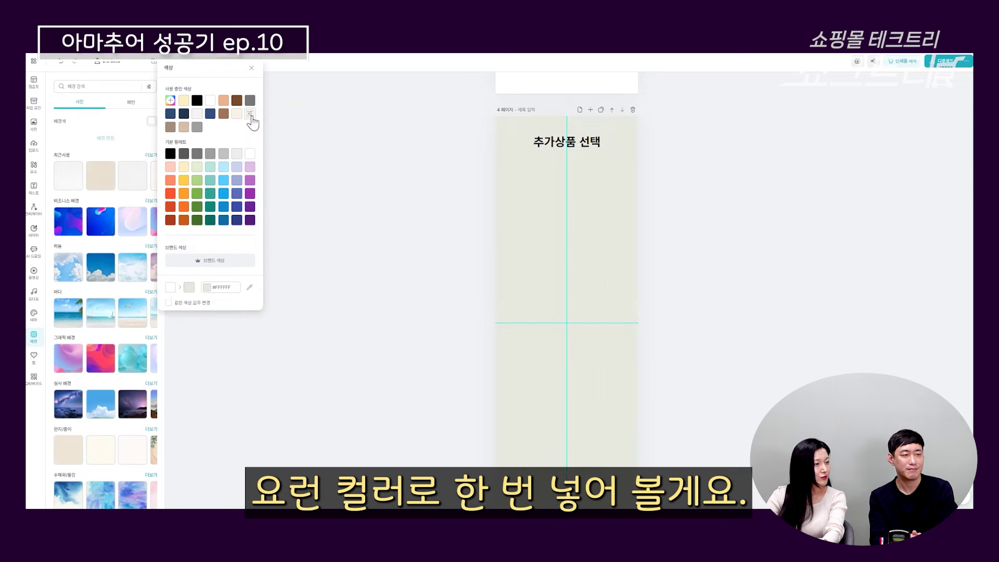
click(316, 258)
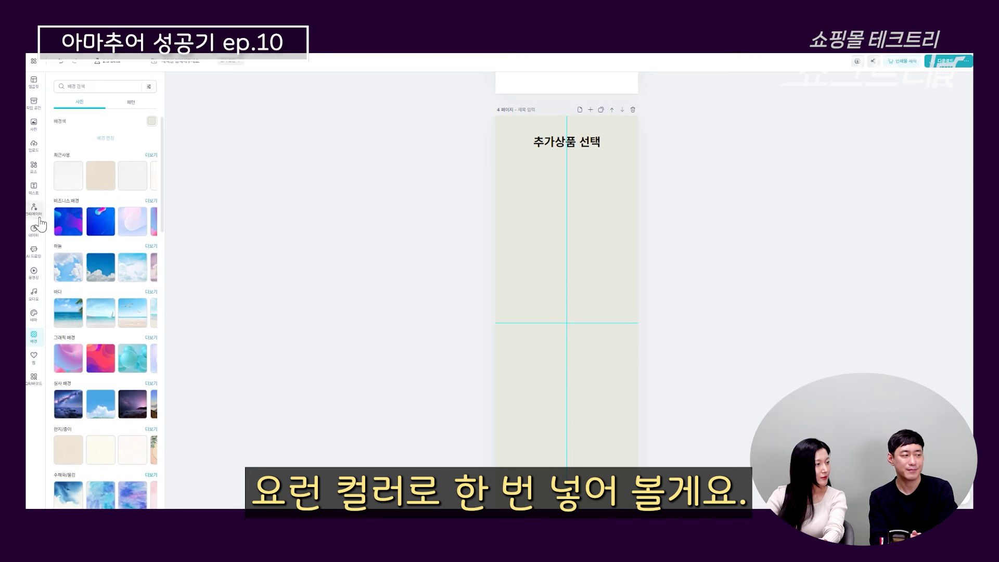
Insert a basic square shape below the 추가상품 선택 title and reshape it into a wide rectangle nearly spanning the page.
click(34, 166)
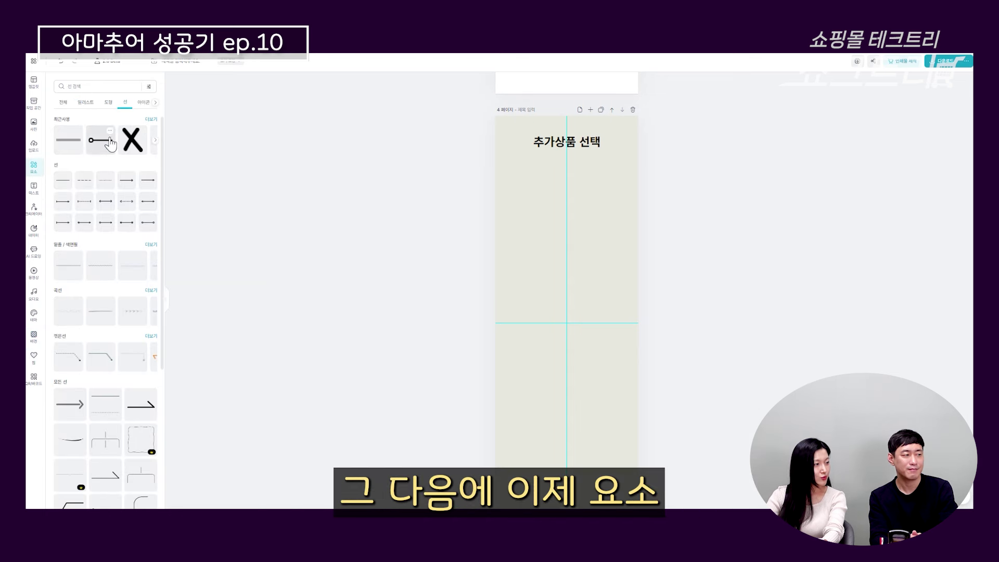
click(108, 102)
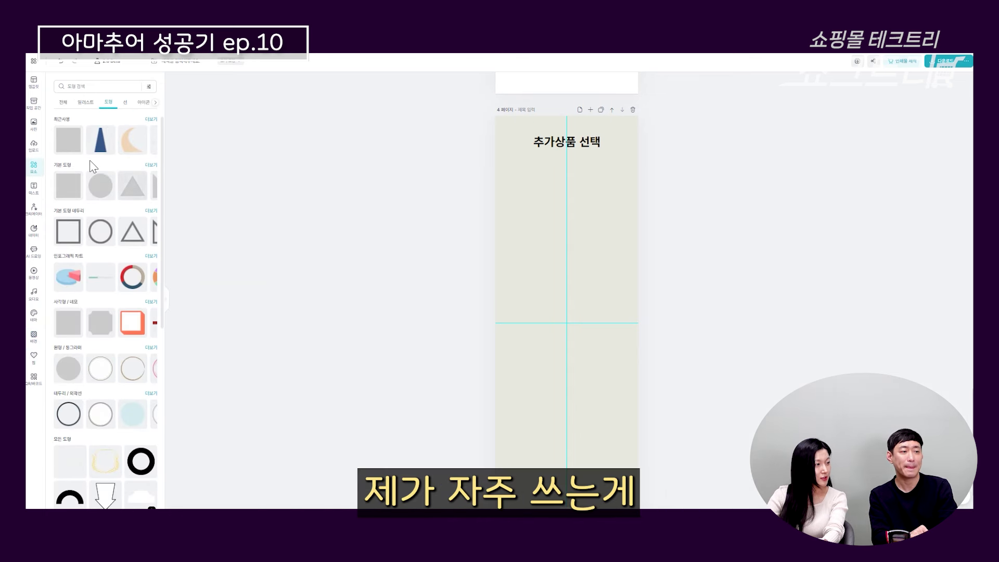
click(69, 187)
drag(549, 300, 529, 191)
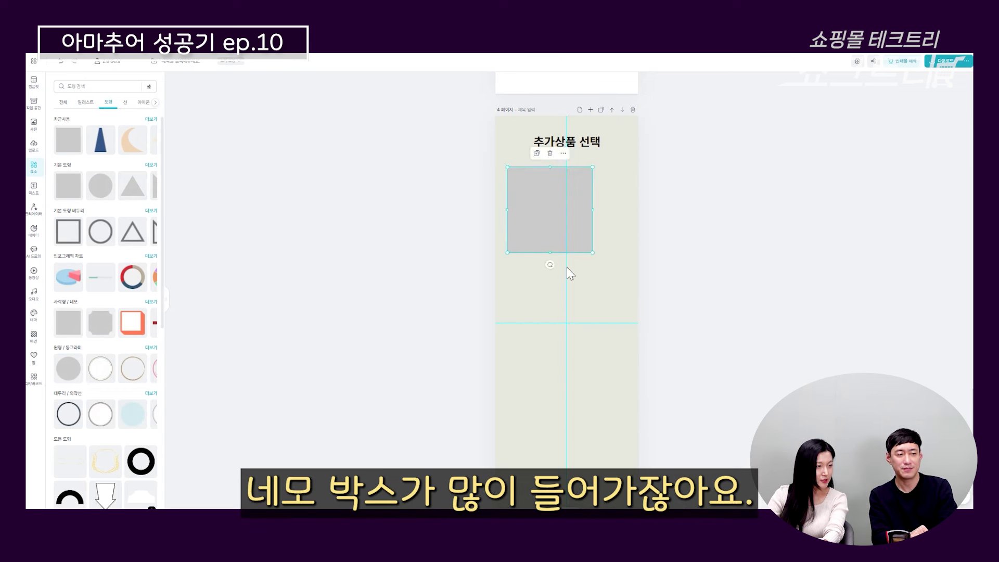
drag(555, 255, 556, 224)
drag(556, 220, 556, 225)
drag(592, 196, 627, 193)
click(732, 208)
Round the rectangle's corners to 28 and set its opacity to 92%.
click(598, 201)
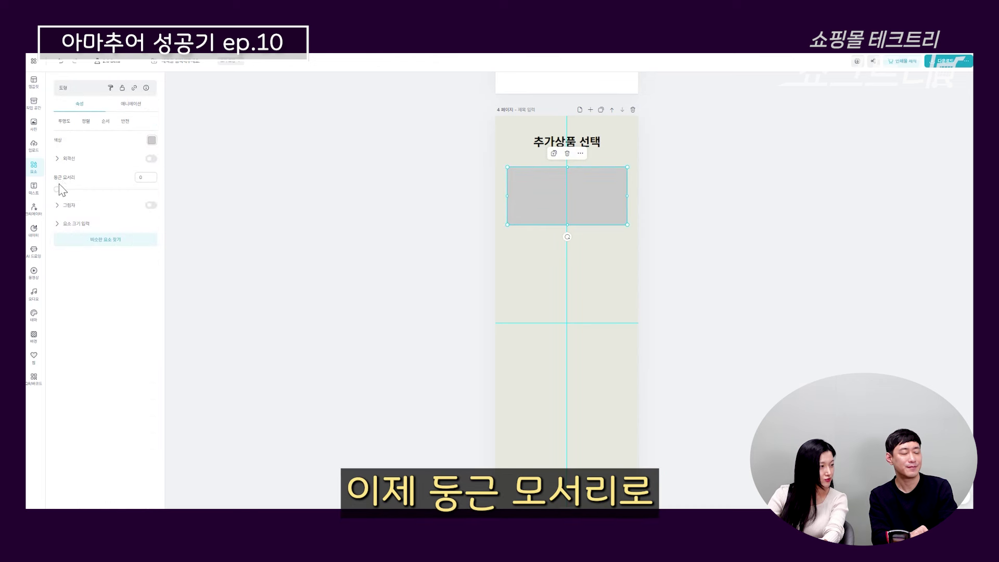
drag(56, 185, 85, 194)
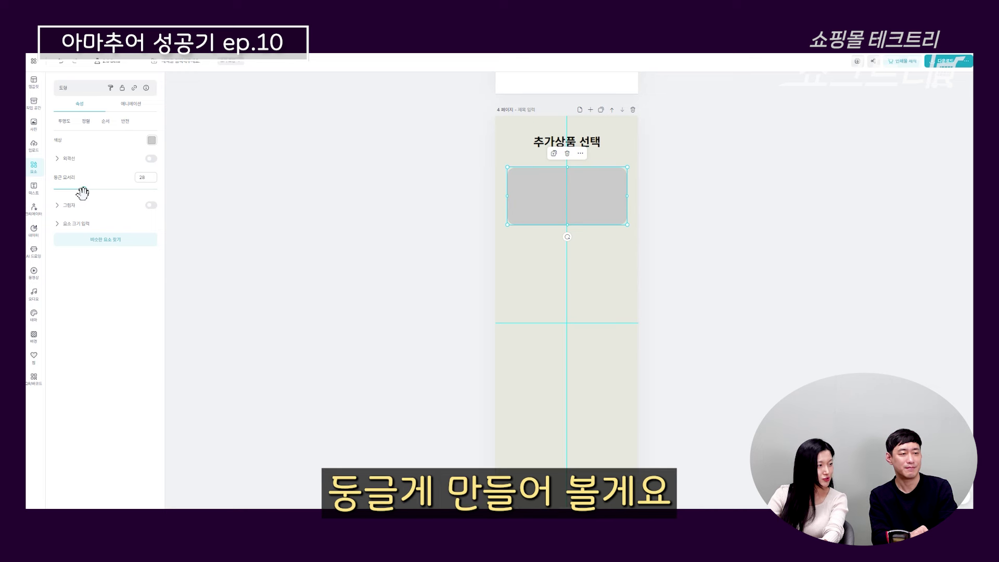
click(64, 120)
mouse_move(150, 151)
mouse_down()
mouse_move(89, 151)
mouse_move(147, 152)
mouse_up()
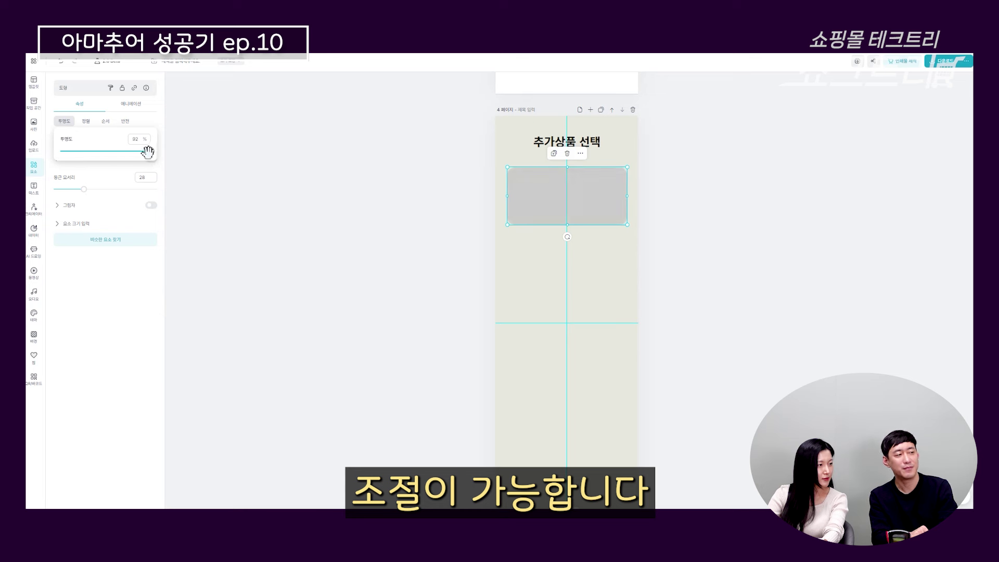
click(232, 165)
Change the rectangle's fill color to white (#FFFFFF).
click(151, 140)
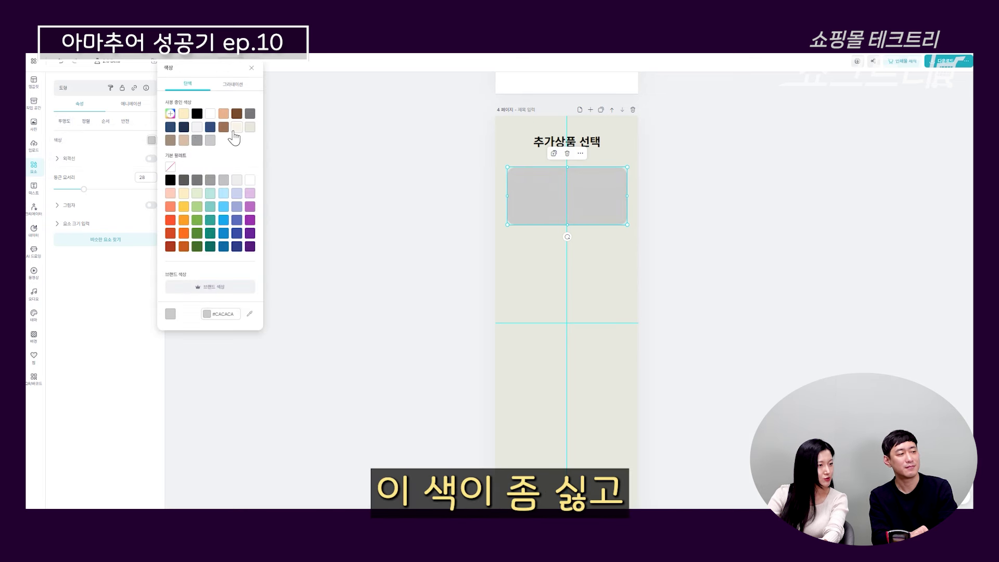
click(211, 116)
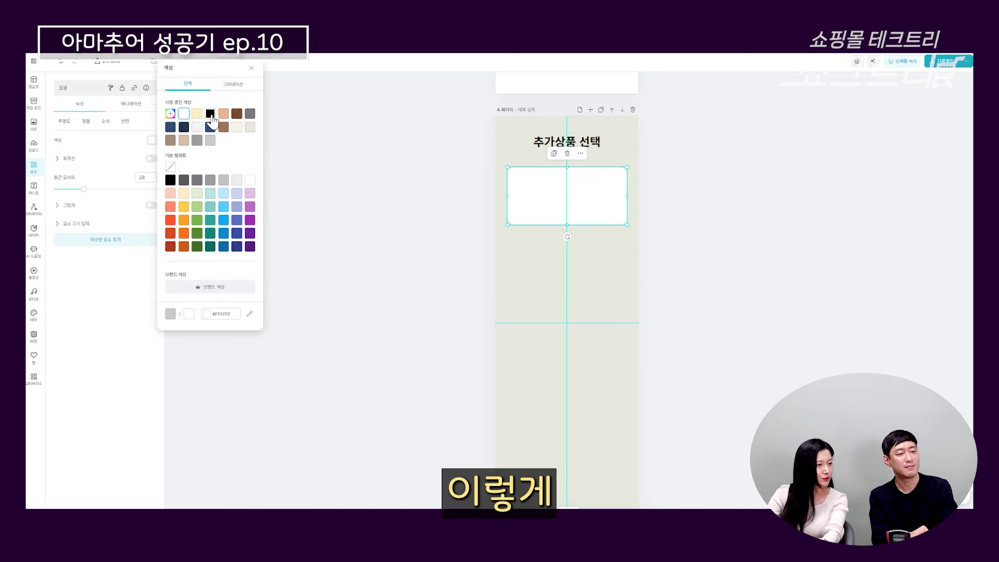
click(613, 187)
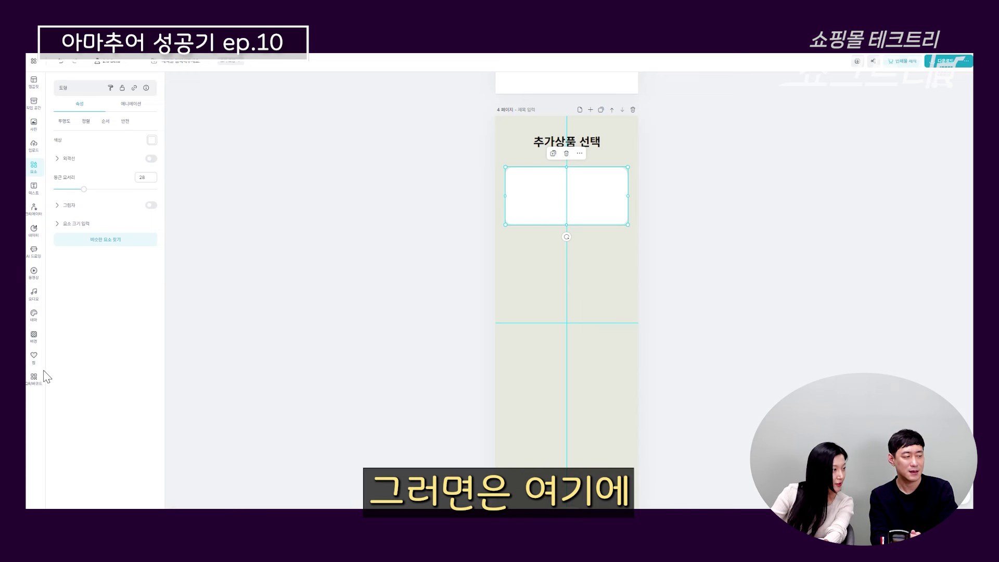
Search all elements for "클릭".
click(33, 176)
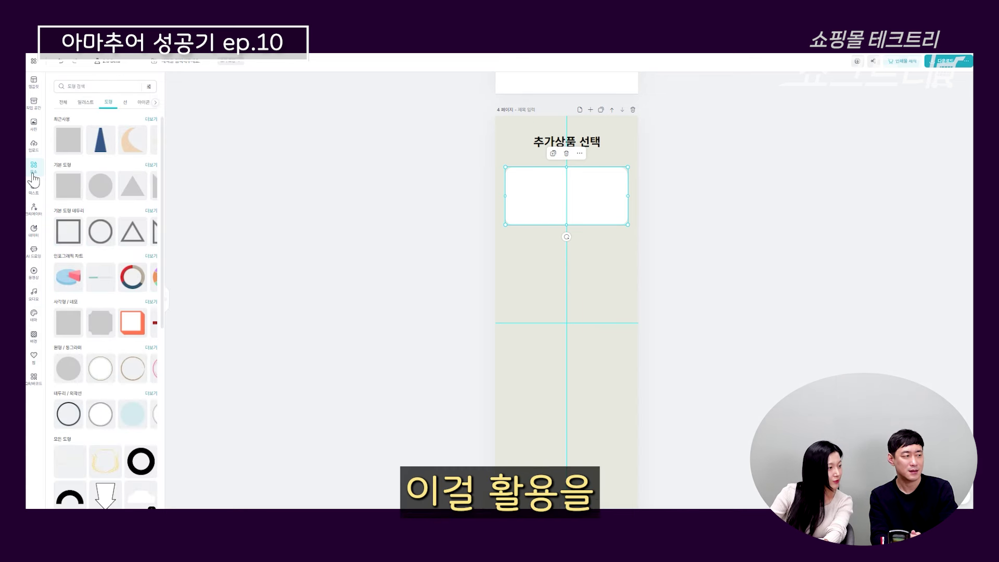
click(64, 103)
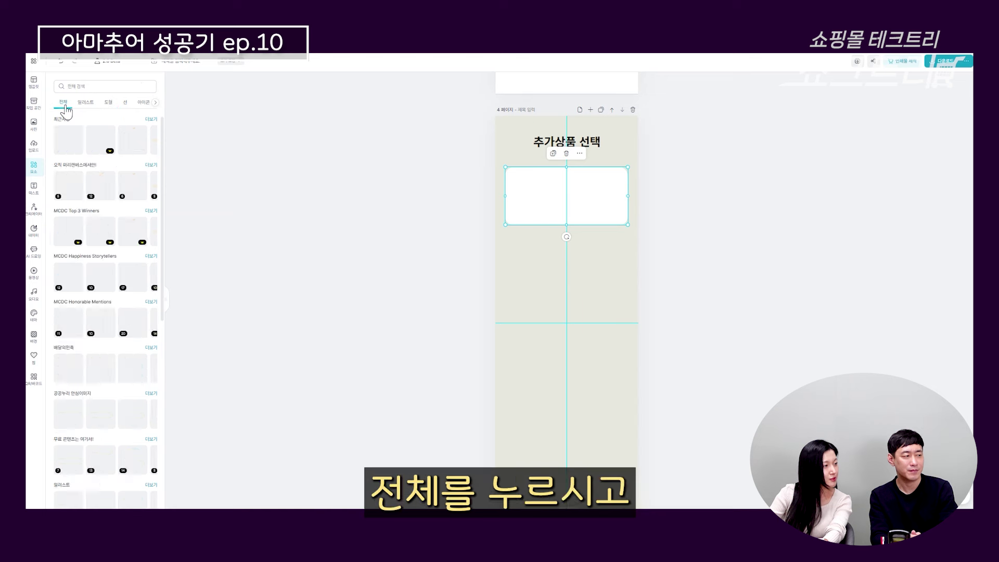
click(73, 87)
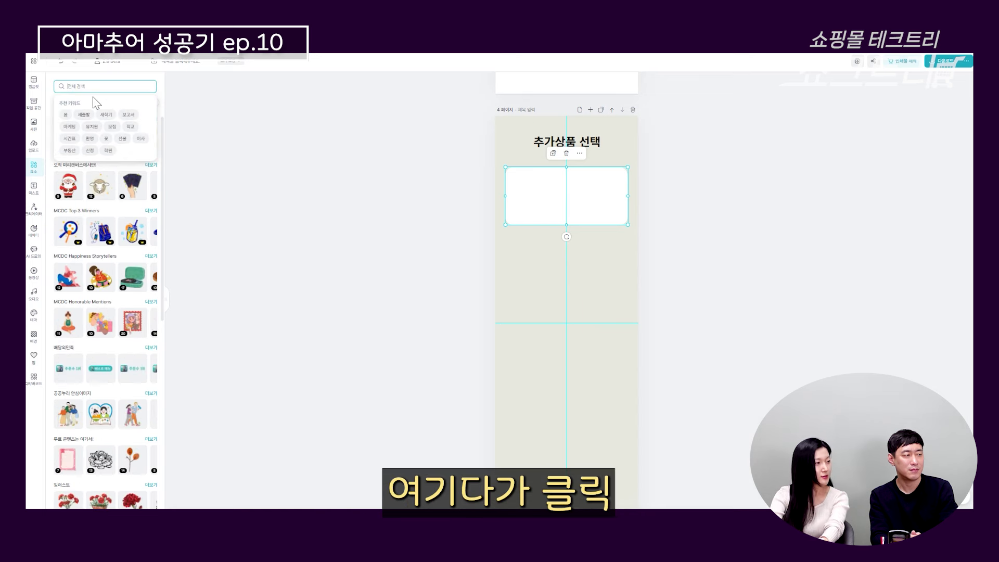
text(클릭)
key(Return)
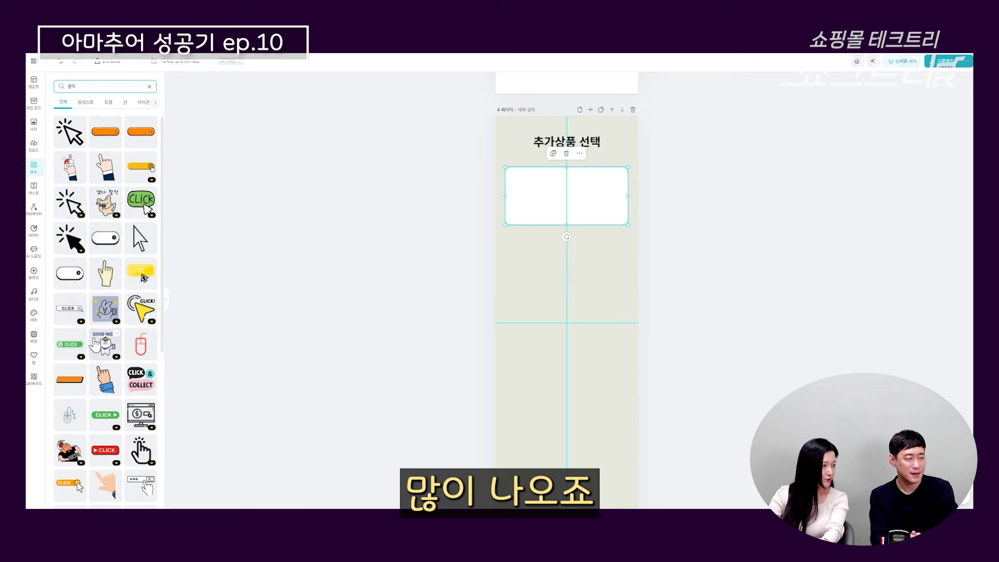
Place the orange CLICK button with a cursor arrow at the lower left of the white box.
scroll(93, 343, down, 1)
drag(70, 432, 537, 219)
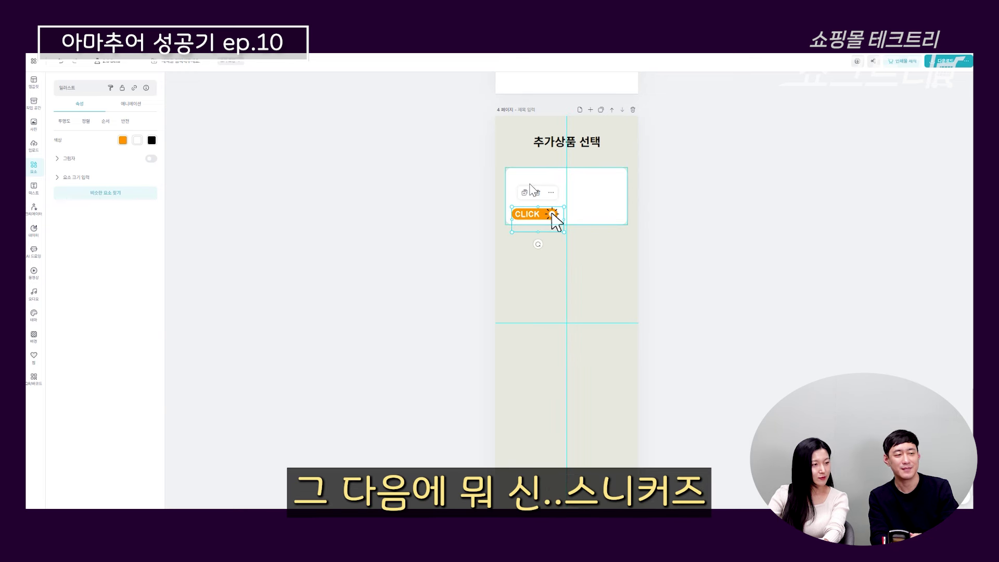
click(446, 206)
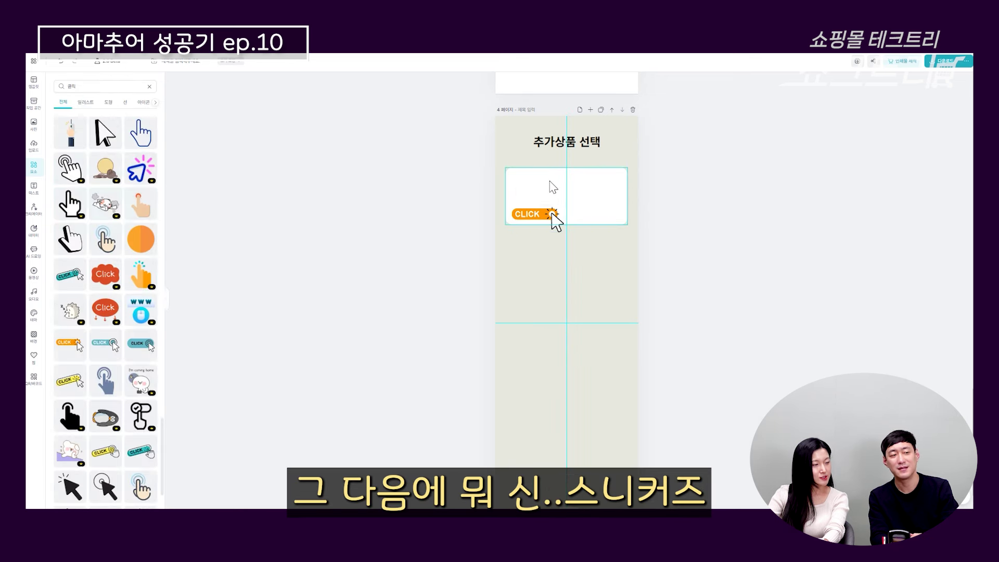
click(539, 208)
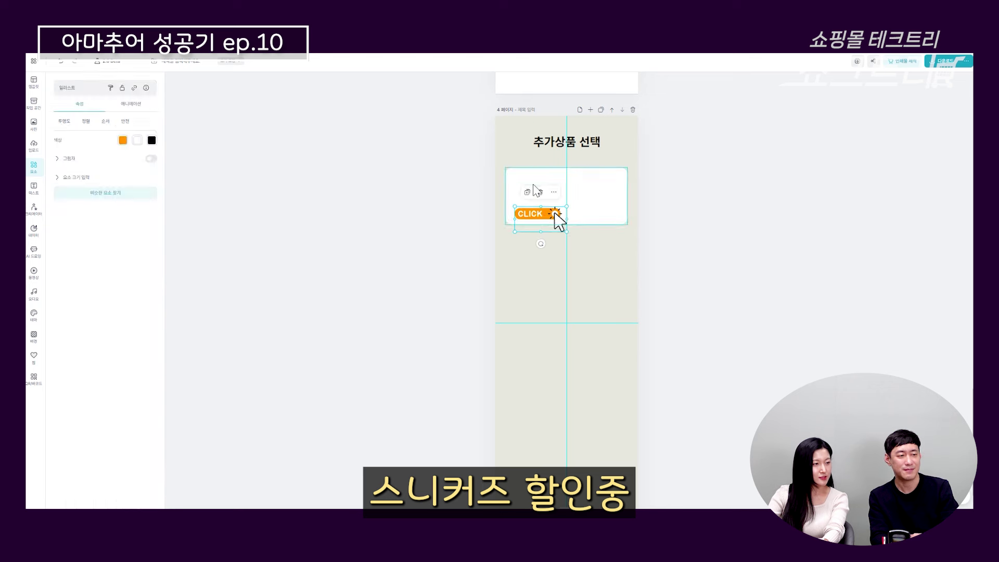
drag(545, 218, 541, 221)
click(770, 229)
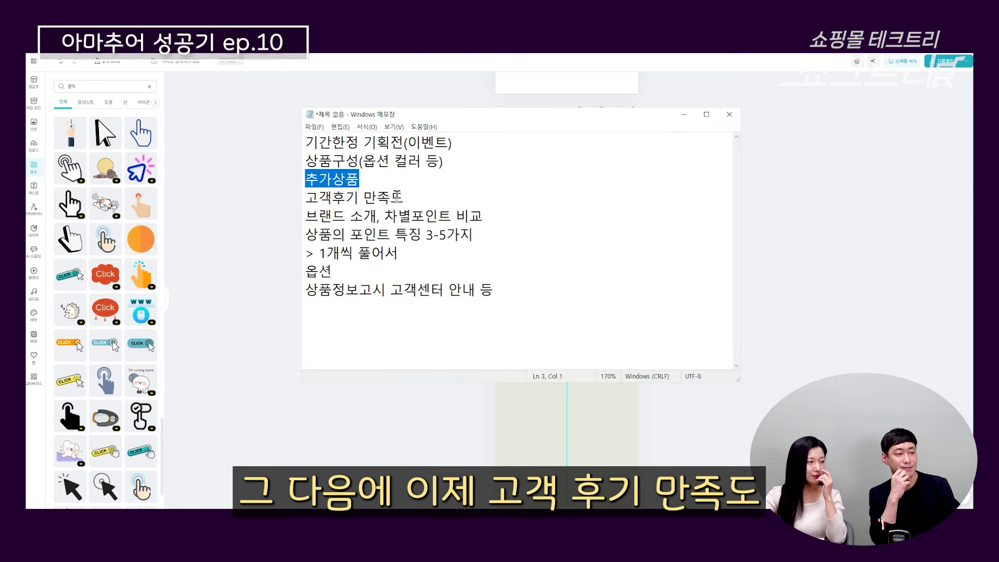
Highlight 고객후기 만족도 in the outline memo as the section to work on.
drag(403, 198, 297, 196)
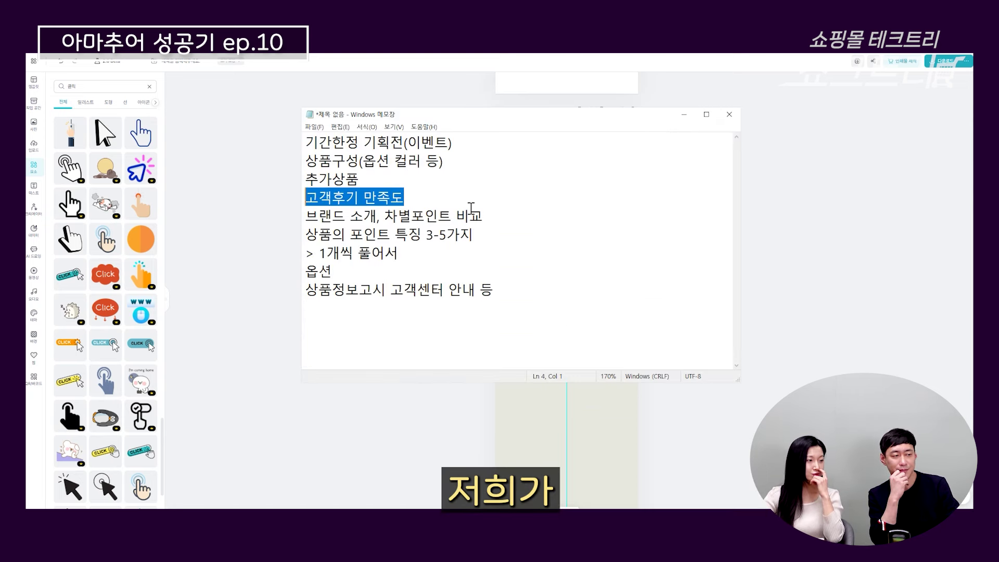
click(454, 195)
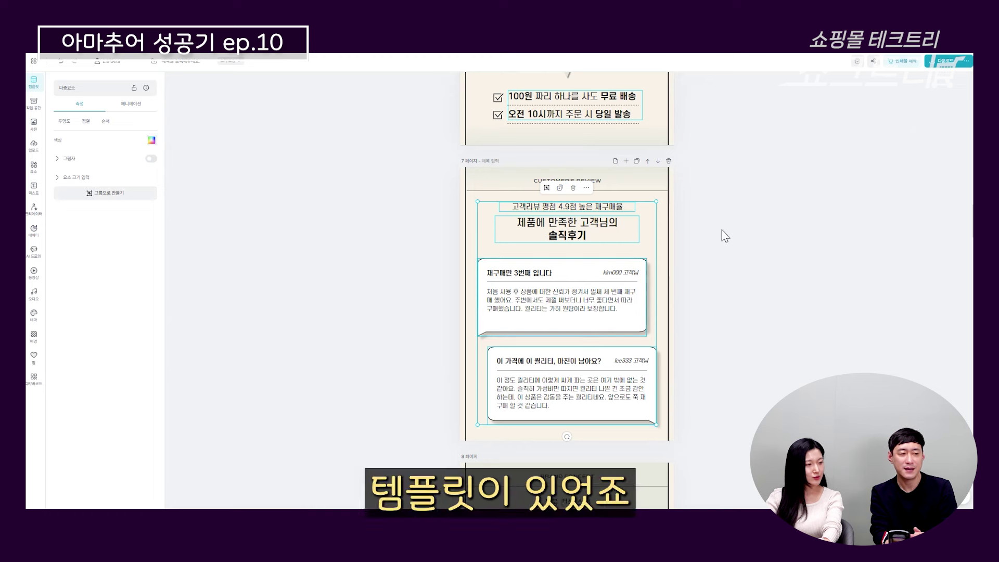
Copy the 솔직후기 heading and both customer review bubbles from the template onto blank page 5.
click(739, 360)
scroll(738, 359, down, 1)
scroll(738, 364, up, 1)
scroll(735, 367, down, 1)
drag(731, 372, 453, 156)
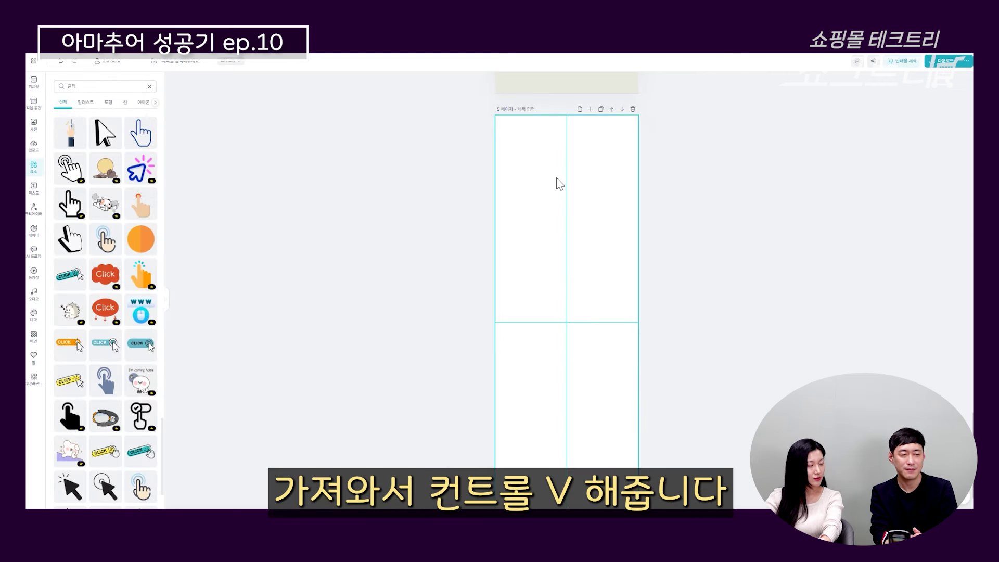
key(ctrl+v)
scroll(663, 229, up, 3)
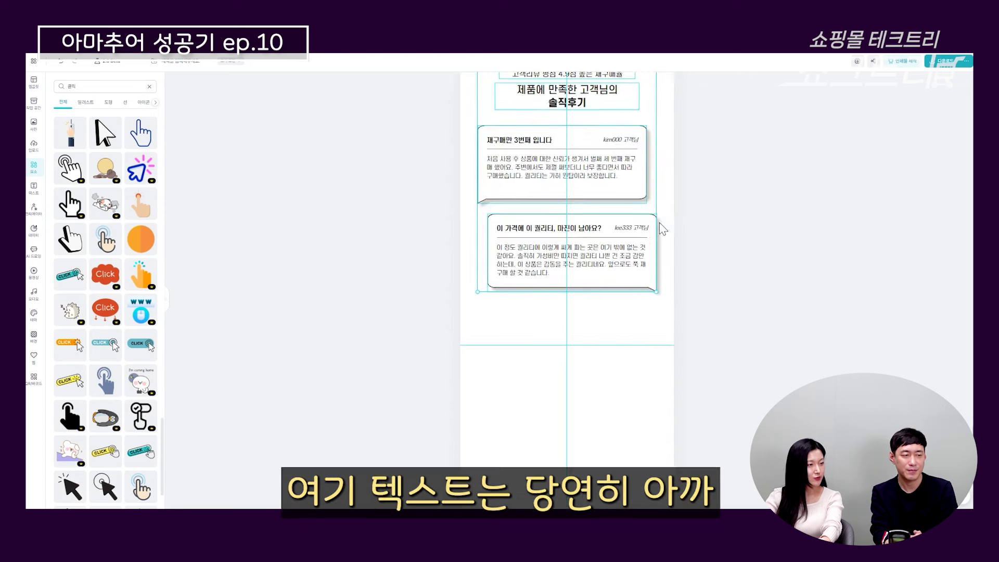
double_click(560, 159)
click(626, 169)
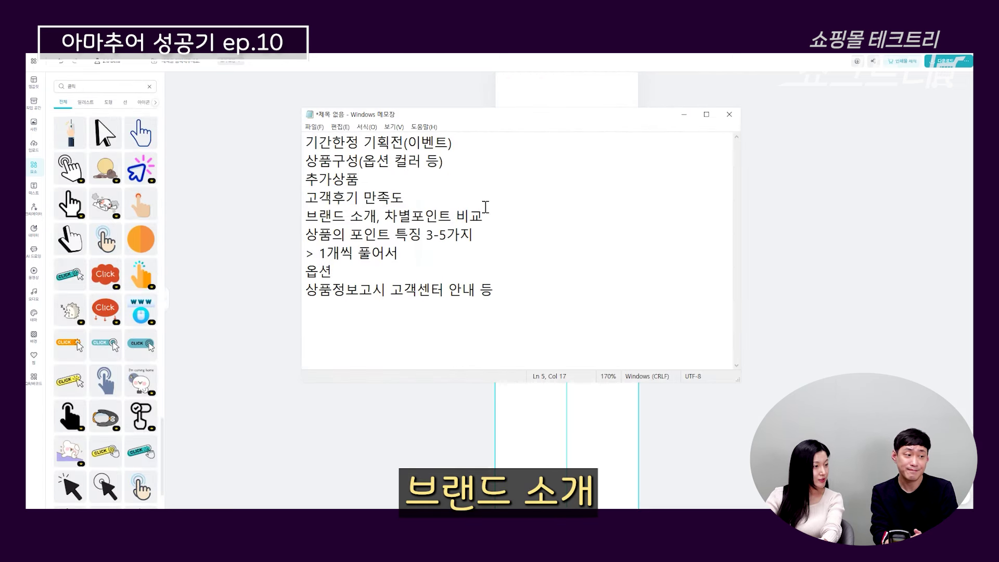
Highlight 브랜드 소개, 차별포인트 비교 in the outline memo as the section to work on.
drag(484, 215, 280, 216)
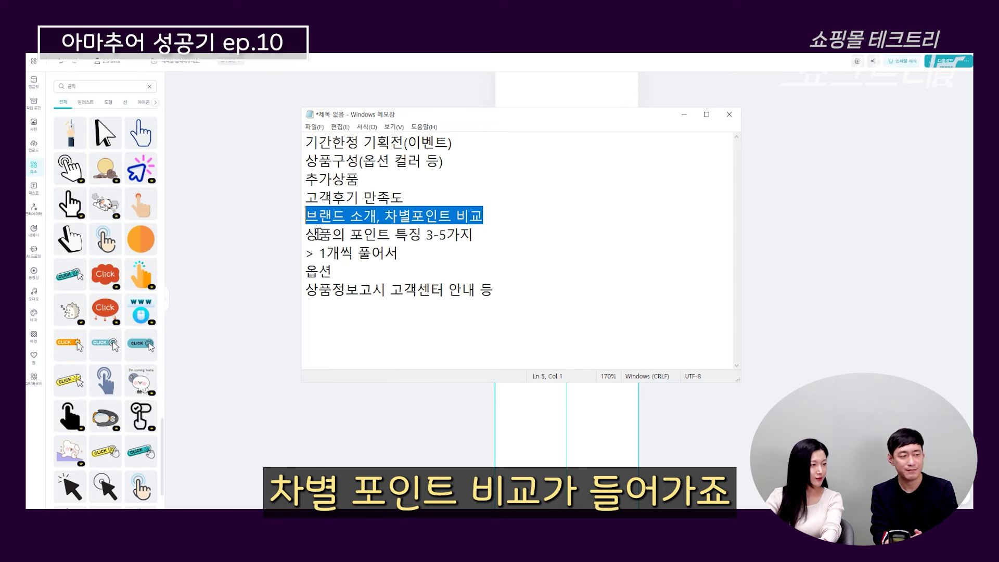
click(380, 215)
drag(380, 215, 315, 206)
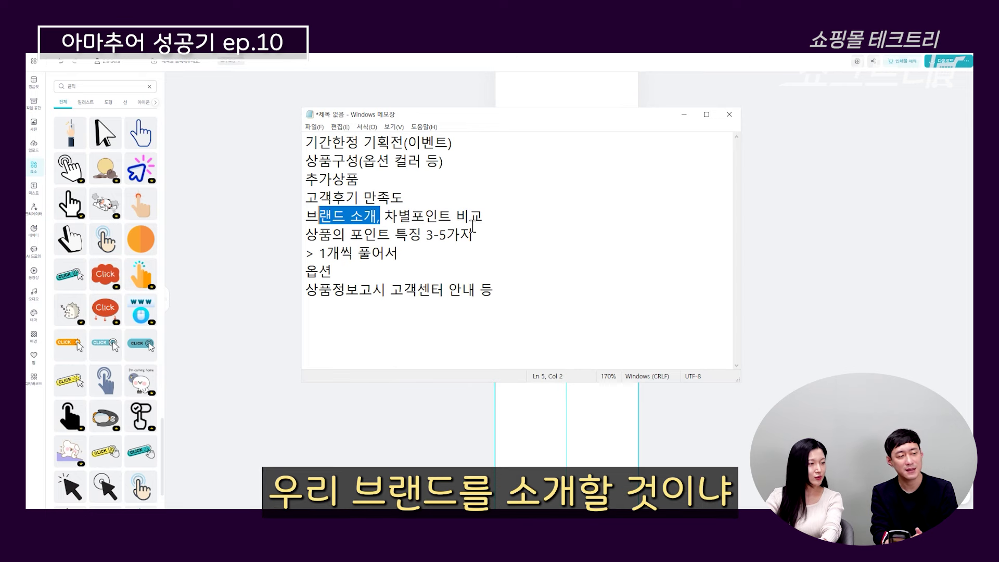
drag(483, 219, 412, 225)
click(263, 285)
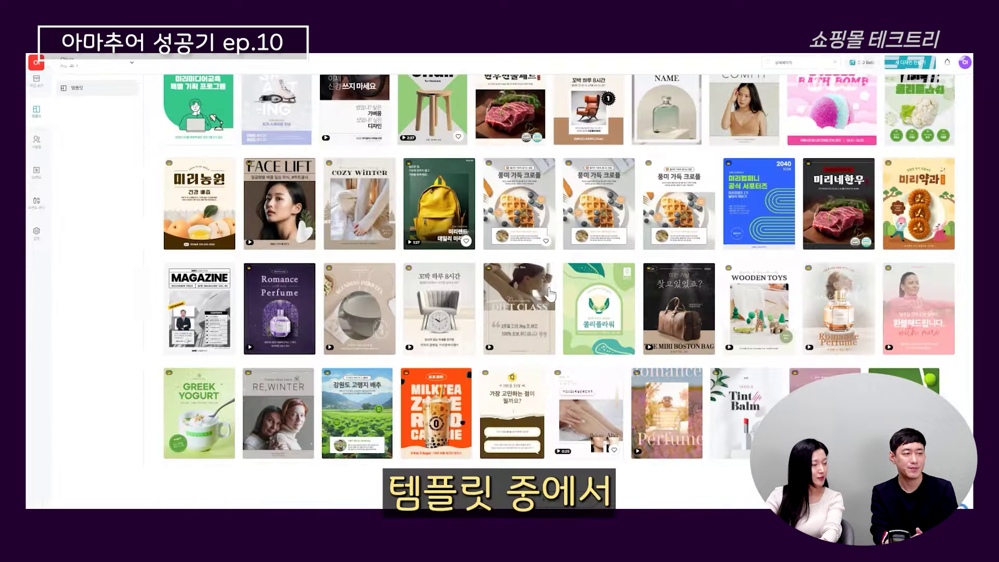
Browse the 상세페이지 templates for a brand introduction layout and choose the chair template 꼬박 하루 8시간.
scroll(431, 281, up, 7)
scroll(431, 281, up, 3)
scroll(439, 288, down, 10)
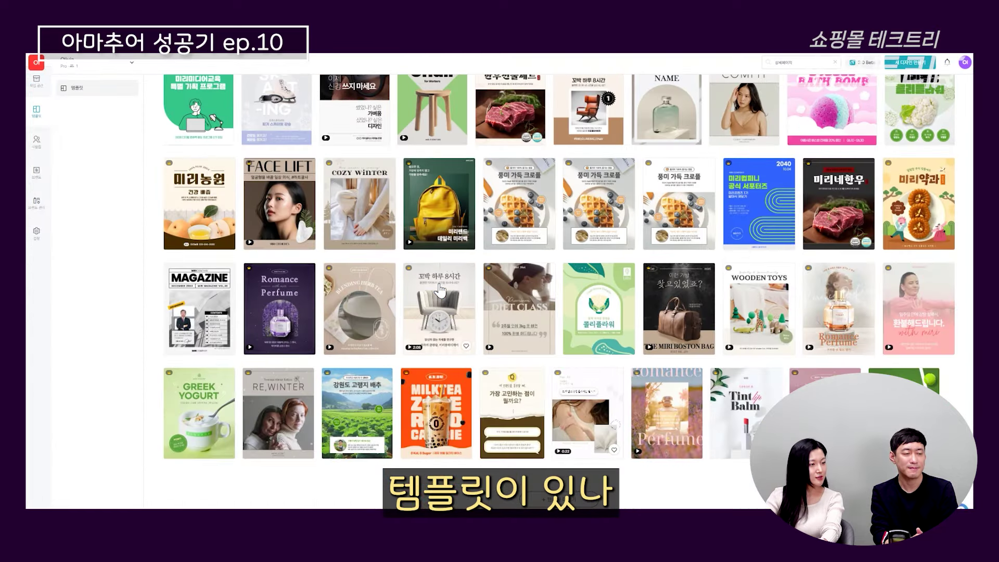
click(440, 290)
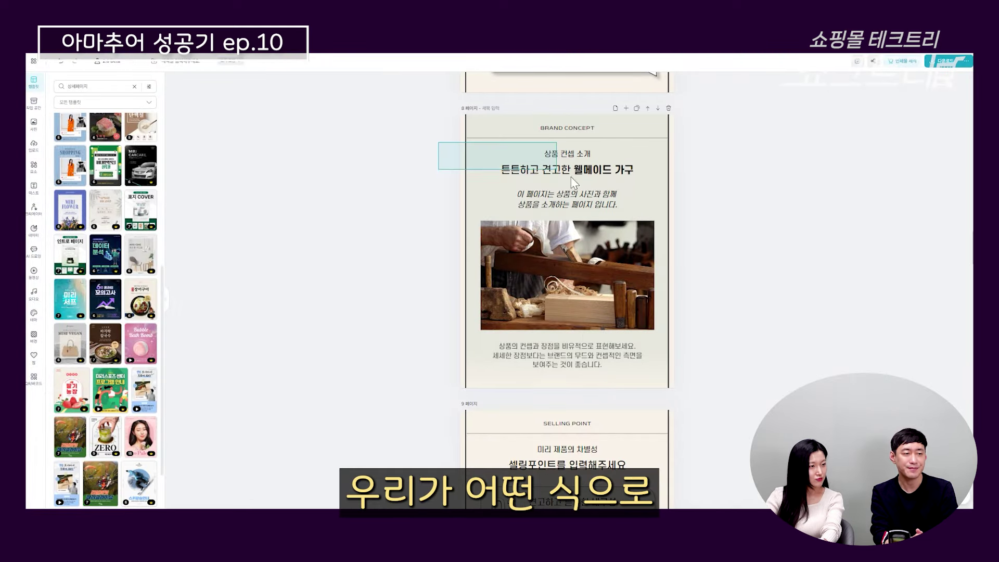
Copy the 상품 컨셉 소개 texts and woodworking photo from the template's BRAND CONCEPT page onto page 6.
drag(729, 395, 576, 338)
scroll(628, 237, down, 3)
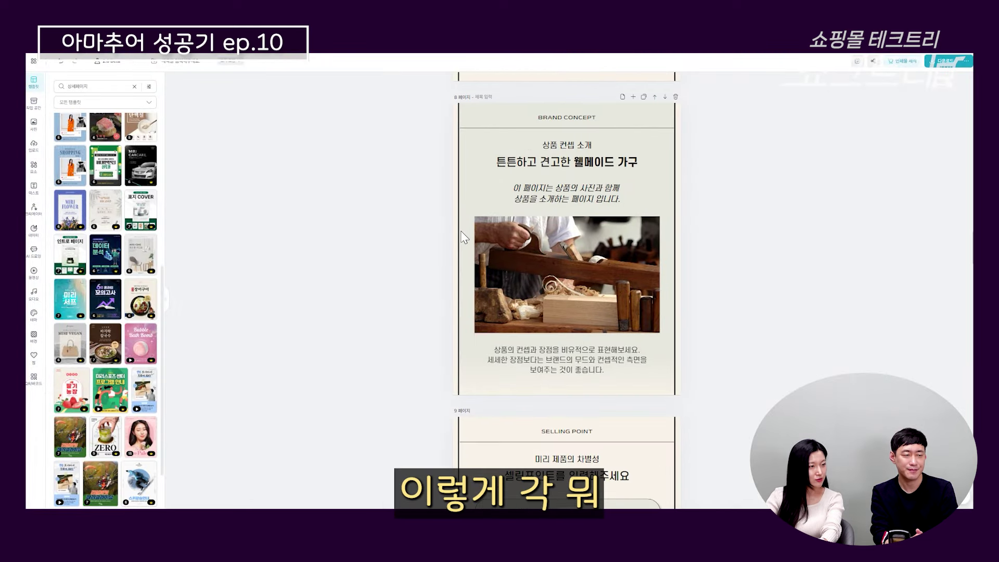
drag(681, 195, 450, 340)
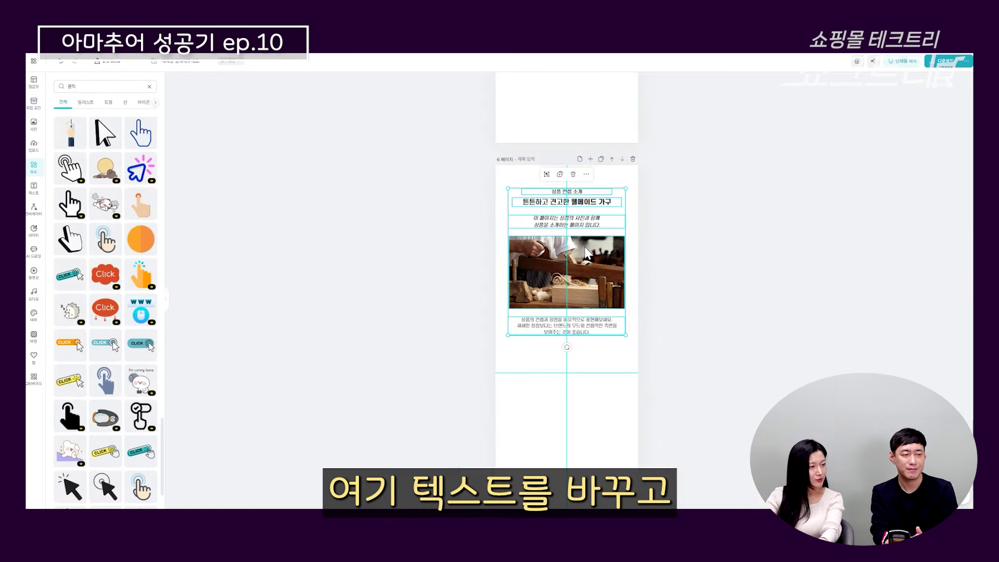
scroll(588, 253, up, 3)
click(604, 251)
click(615, 264)
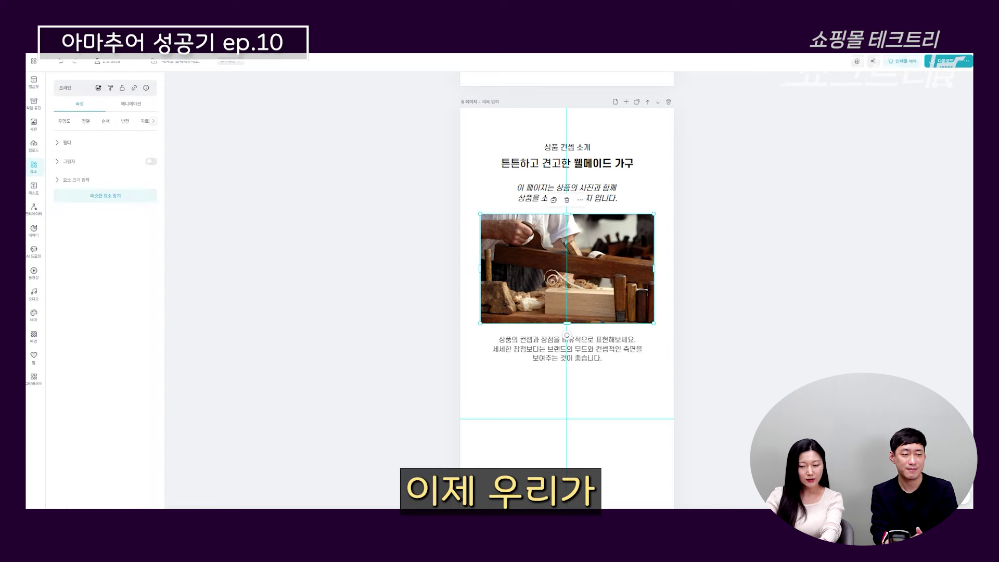
Look through the product photos in the 사진자료 folder for a picture that suits the concept section.
key(alt+Tab)
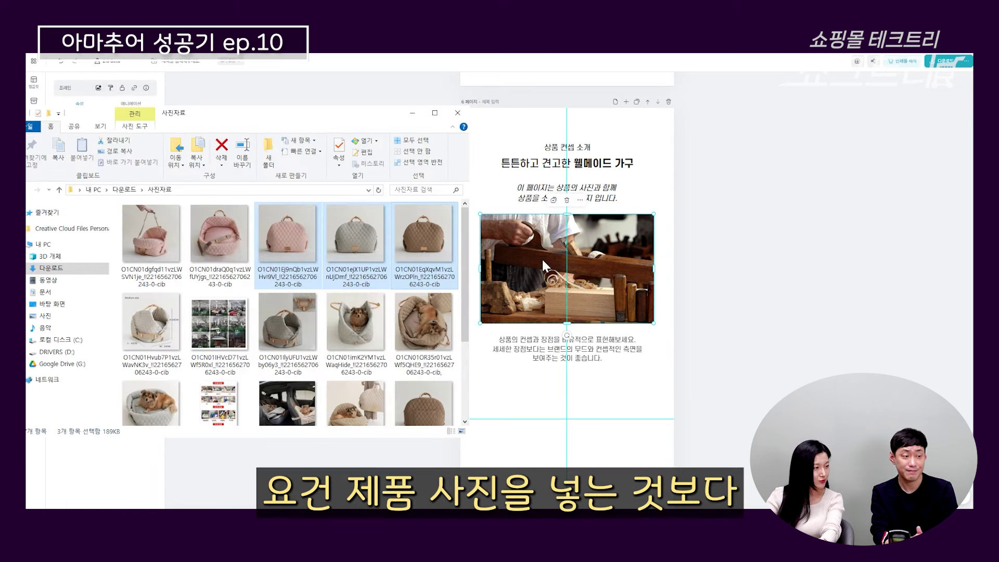
scroll(291, 302, down, 1)
scroll(283, 298, up, 1)
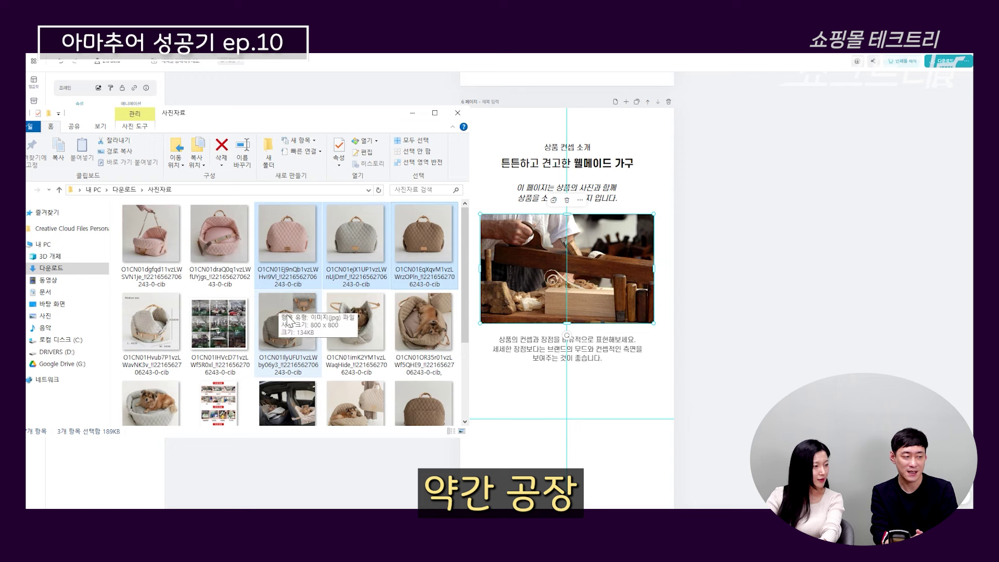
click(728, 268)
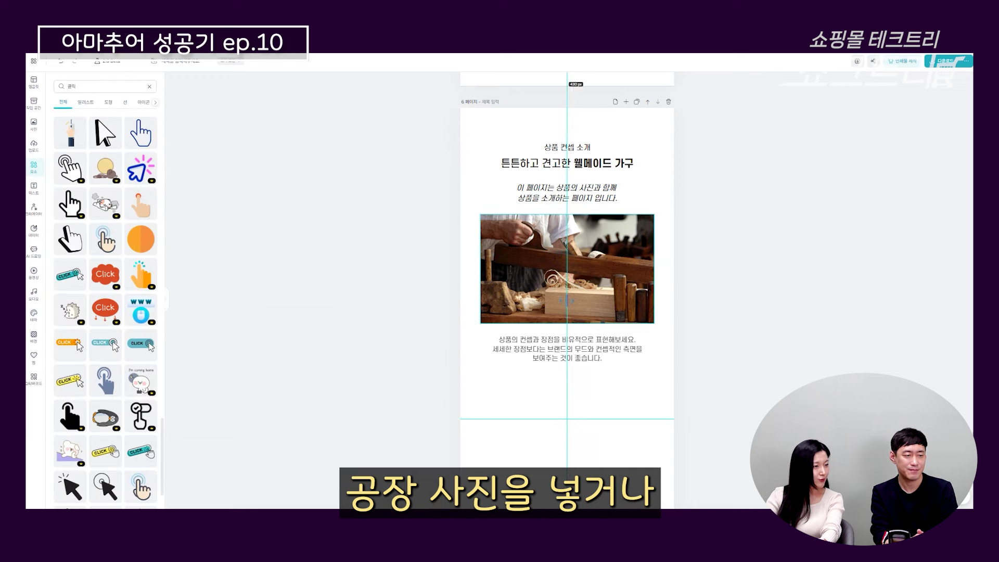
Search the photo library for "디자이너" to find a replacement for the concept section's woodworking photo.
click(542, 292)
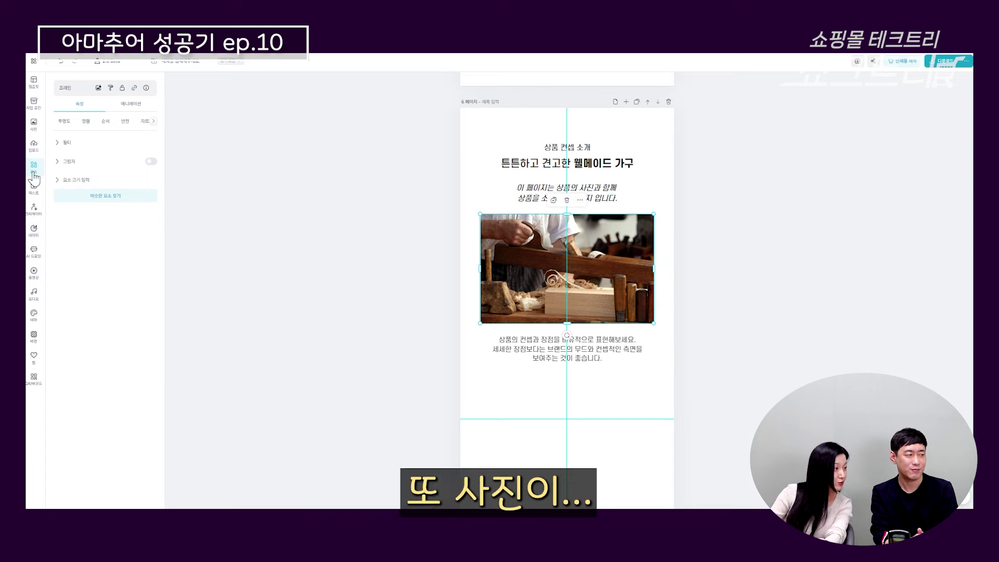
click(33, 132)
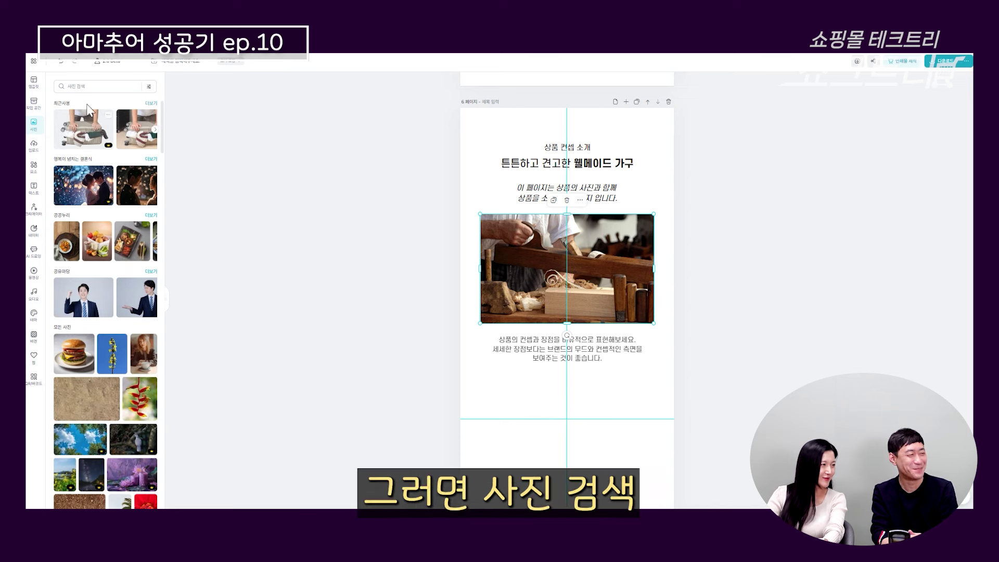
click(89, 85)
click(34, 129)
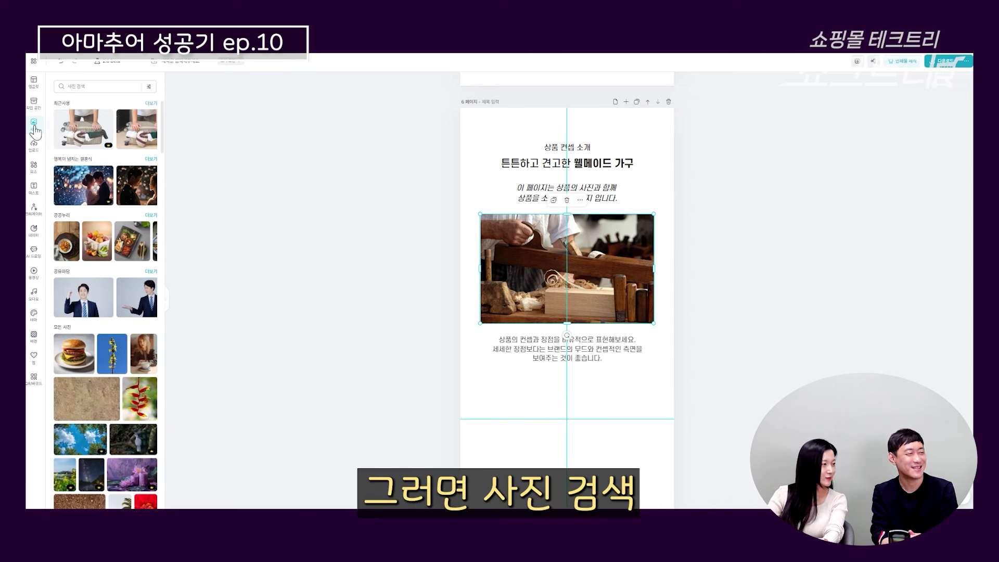
click(35, 136)
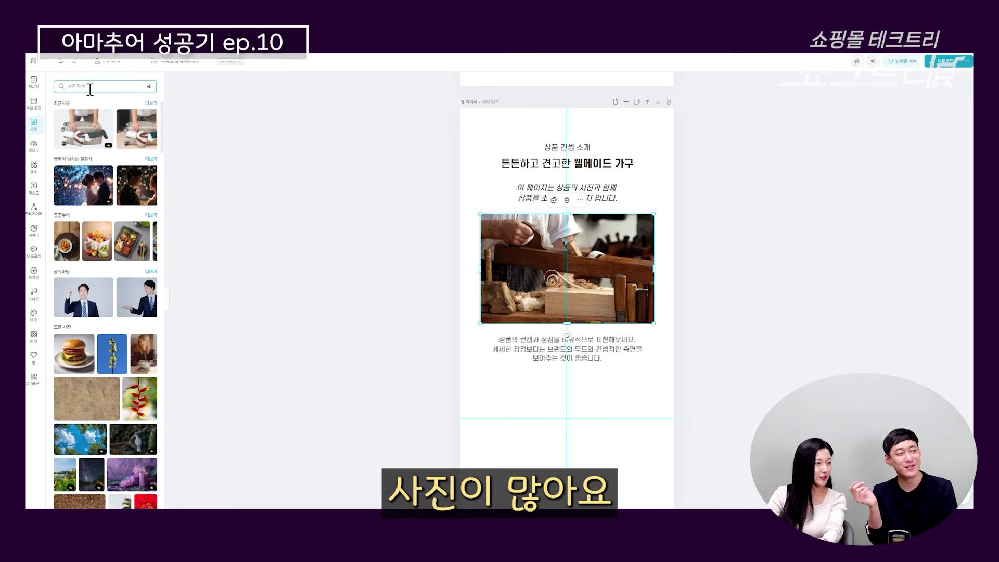
click(95, 86)
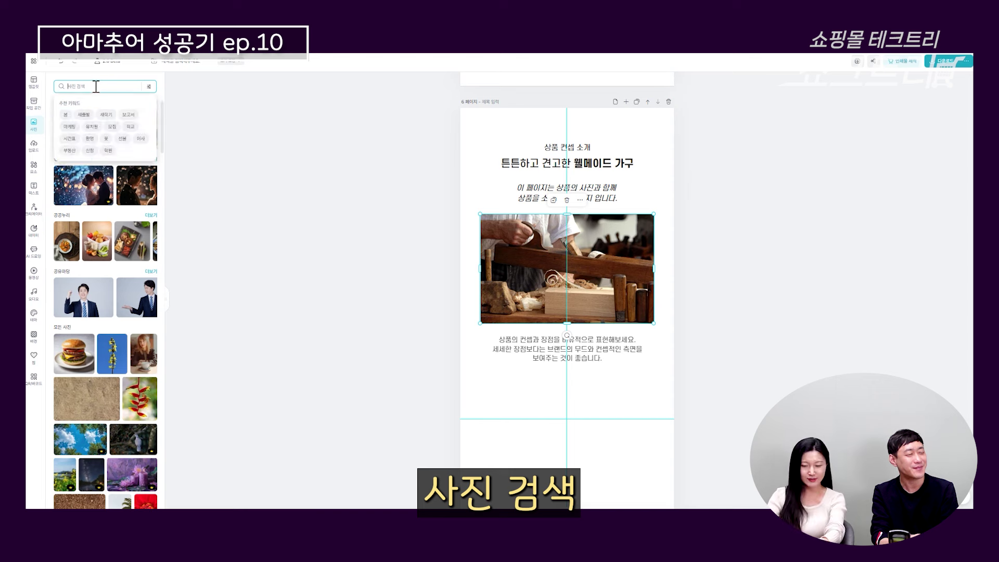
text(디자이너)
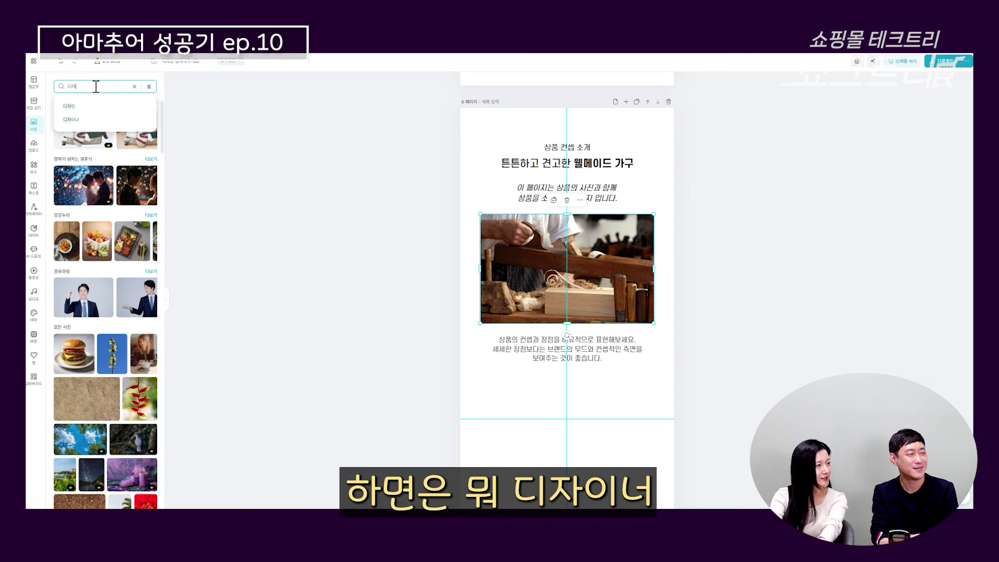
key(Return)
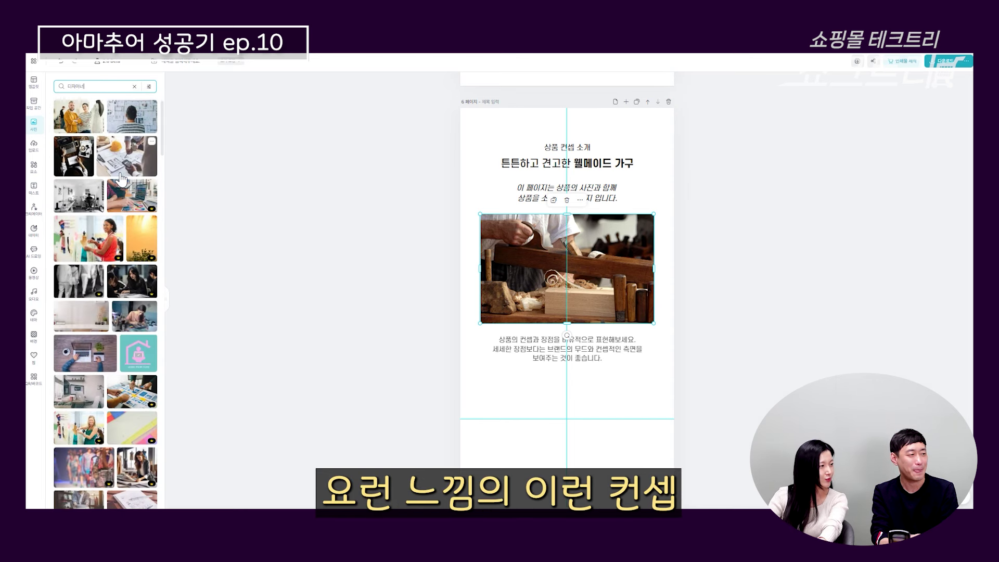
Replace the woodworking photo on page 6 with the picture of blueprints and a yellow hard hat.
click(124, 167)
drag(585, 421, 589, 266)
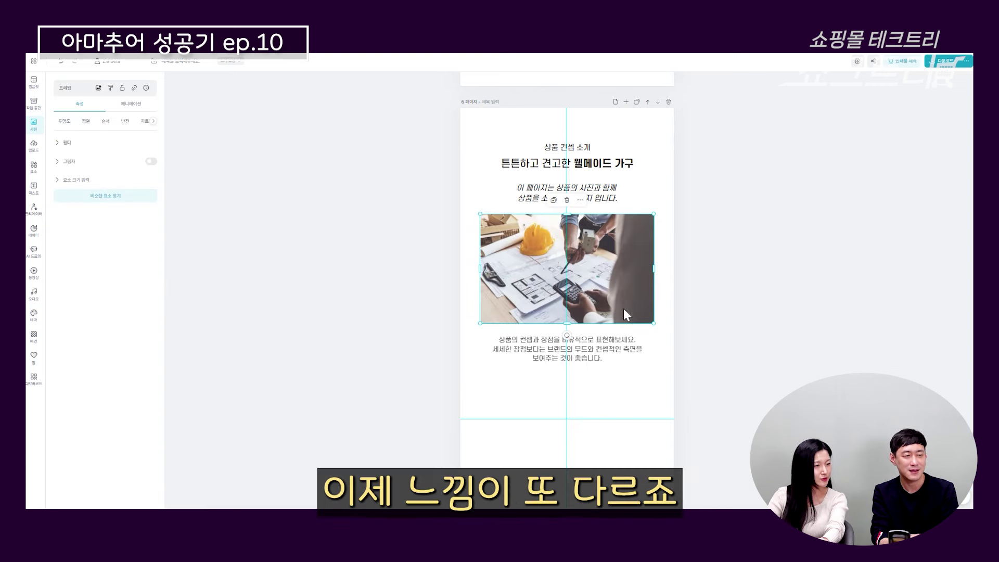
click(716, 362)
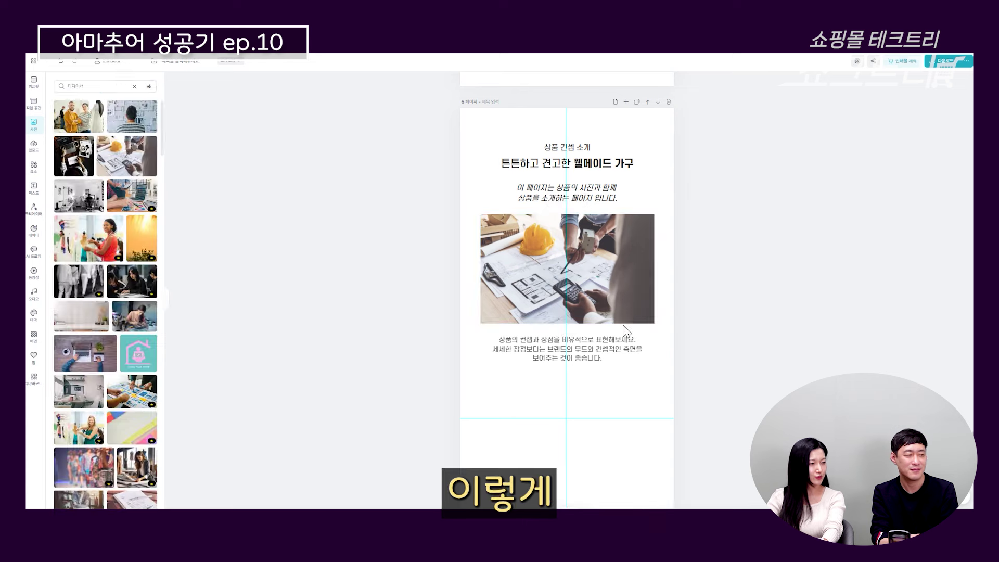
double_click(601, 349)
key(Escape)
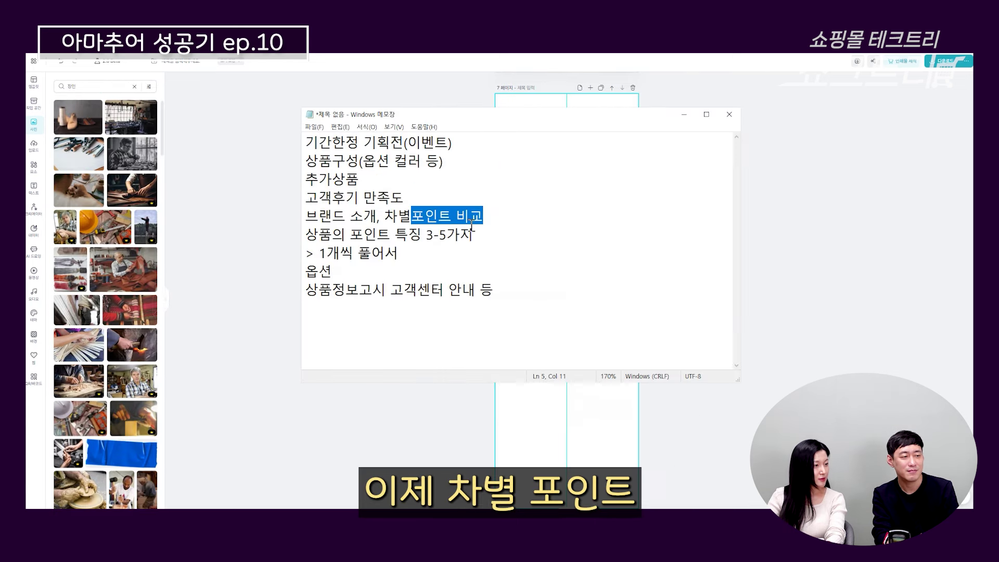
Highlight 차별포인트 비교 in the outline memo as the part to build.
click(504, 216)
drag(504, 216, 380, 215)
drag(502, 217, 387, 216)
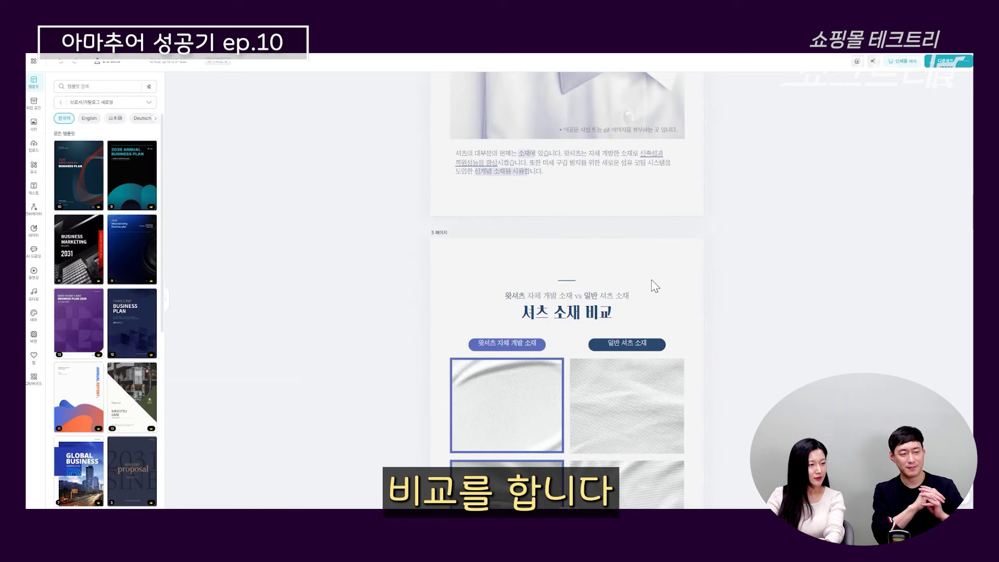
Copy the 셔츠 소재 비교 block with its four fabric photos from the shirt template onto page 7 and enlarge it.
scroll(655, 286, down, 4)
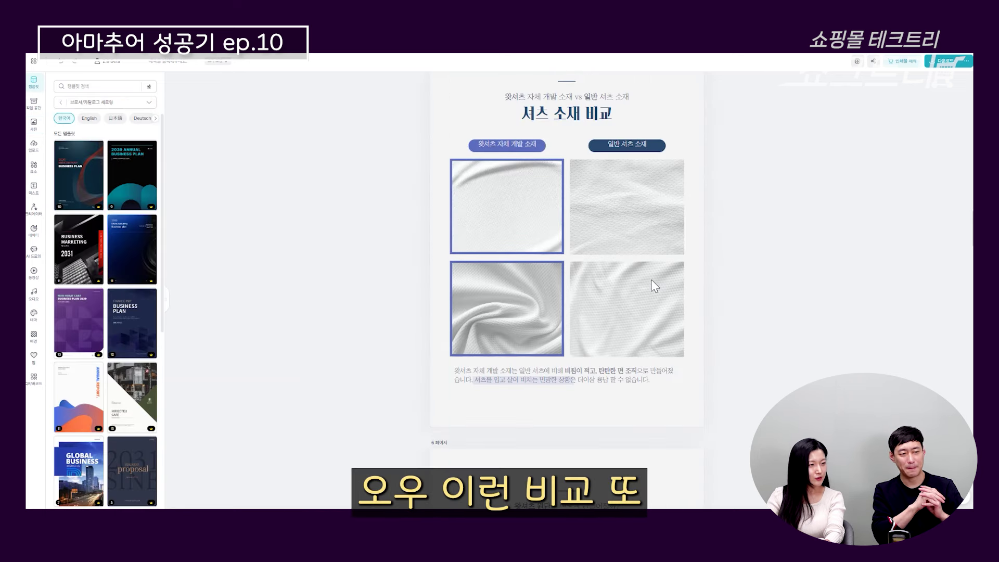
drag(742, 374, 428, 154)
scroll(786, 207, down, 2)
drag(749, 395, 459, 307)
scroll(585, 189, down, 2)
drag(724, 130, 410, 380)
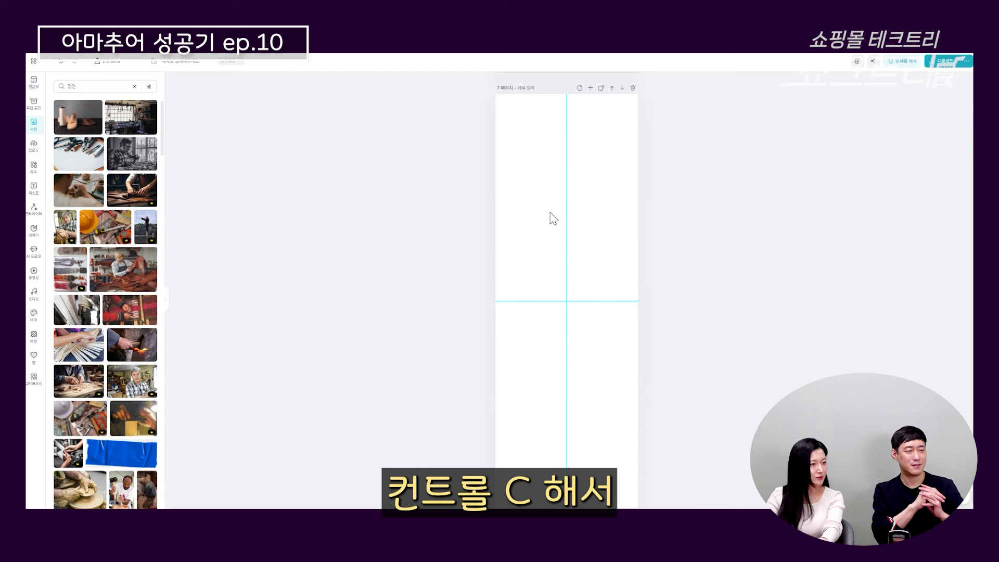
key(ctrl+v)
drag(643, 252, 659, 272)
scroll(654, 263, up, 4)
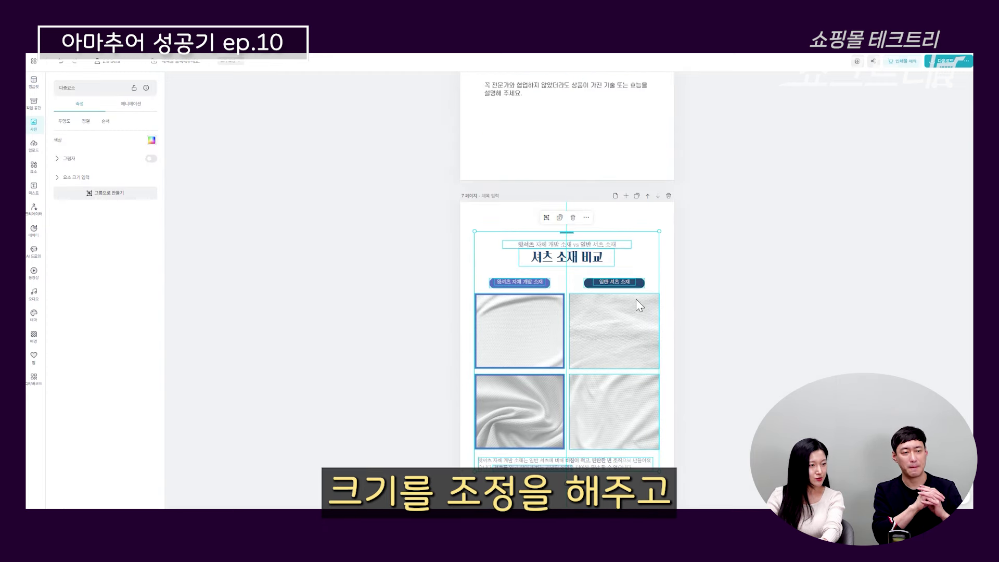
Change the comparison heading to 가방 원단 소재 비교 and fit its text box so it stays on one line.
scroll(640, 293, up, 1)
scroll(676, 278, up, 3)
click(748, 306)
text(ㄱ)
text(가방 원단)
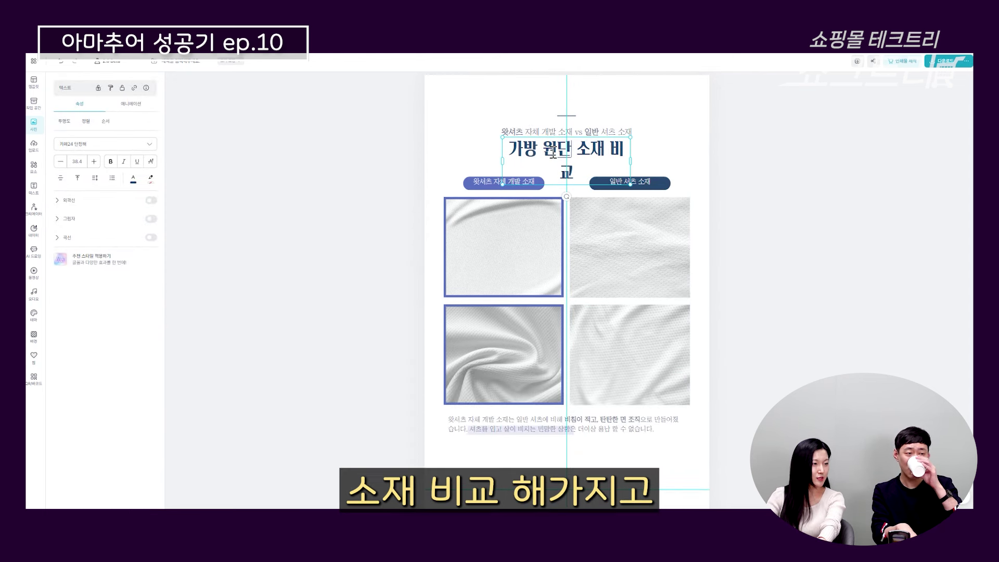
mouse_move(631, 161)
mouse_down()
mouse_move(640, 161)
mouse_move(623, 161)
mouse_up()
click(780, 197)
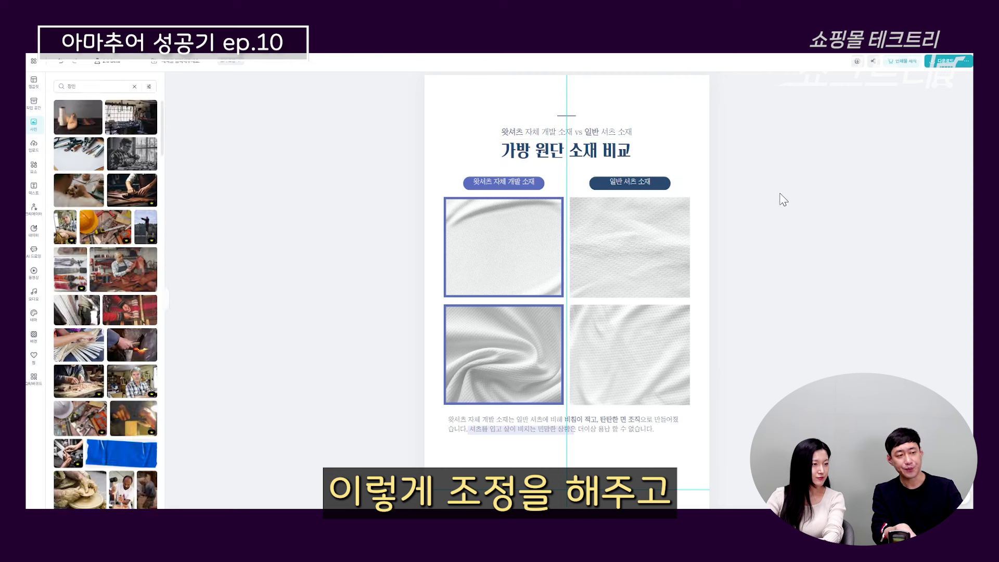
Review the available fonts for the heading 가방 원단 소재 비교.
click(611, 157)
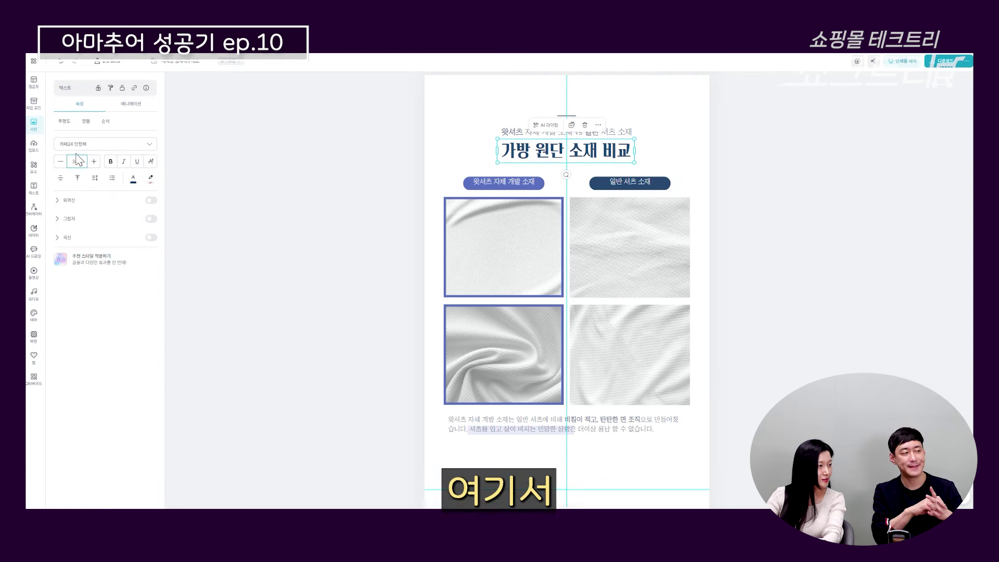
click(93, 144)
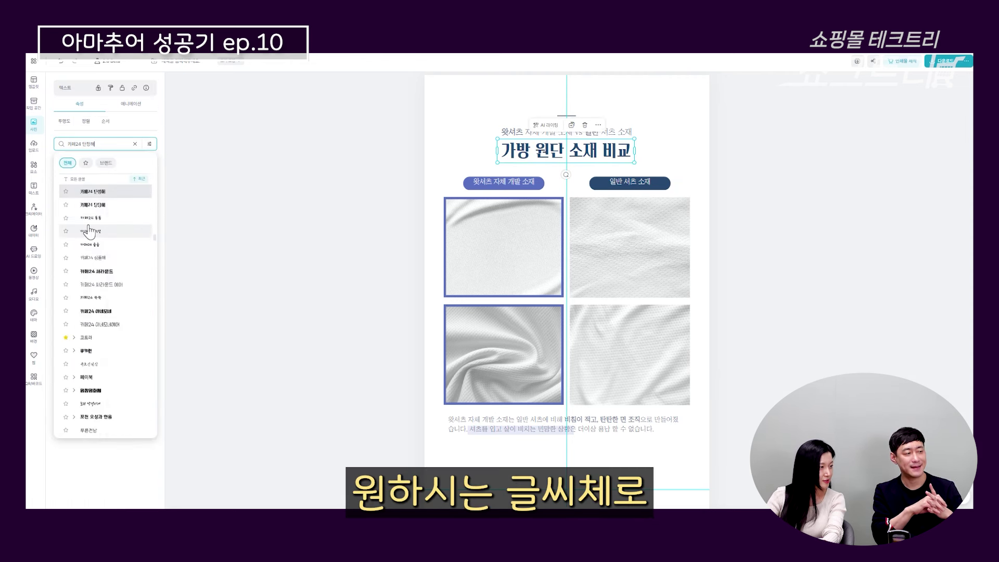
click(273, 212)
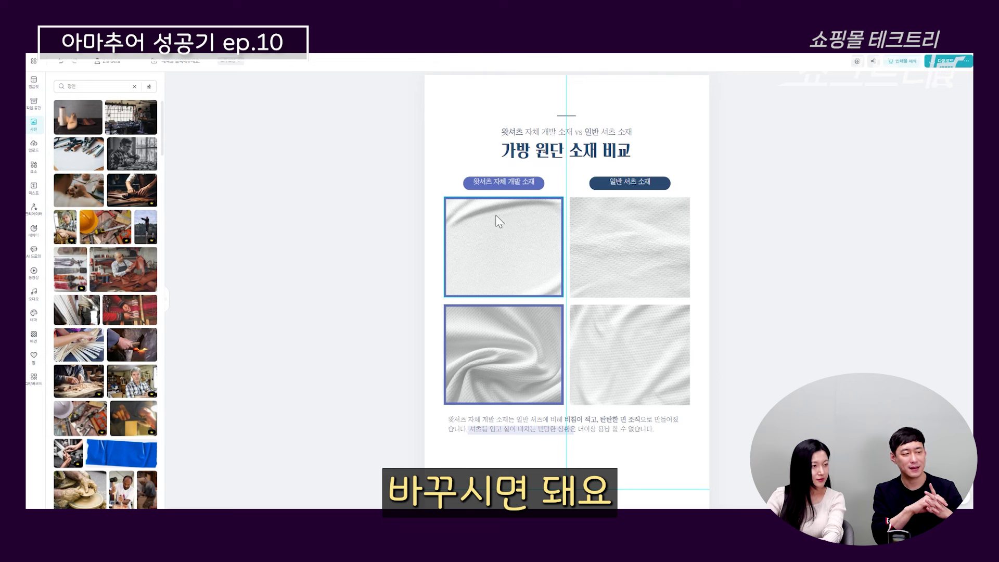
Review the upper fabric comparison frames and open the pink bag product photo to inspect its quilted fabric up close.
click(602, 240)
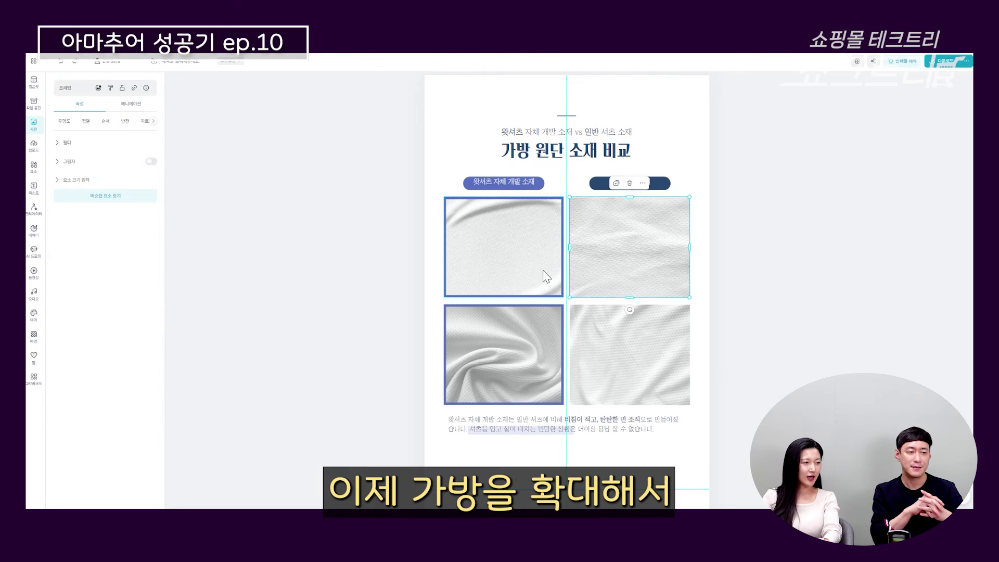
click(547, 257)
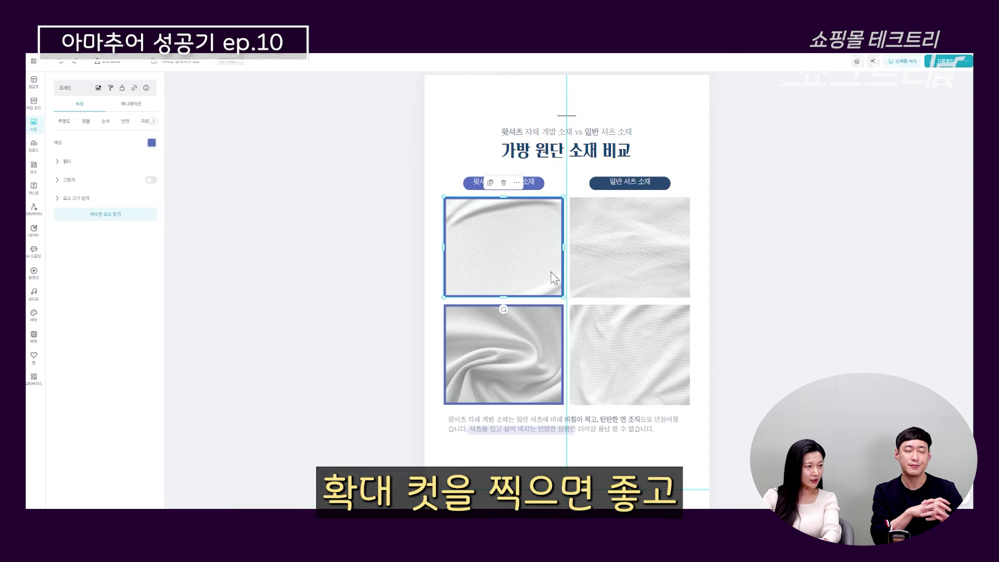
click(626, 257)
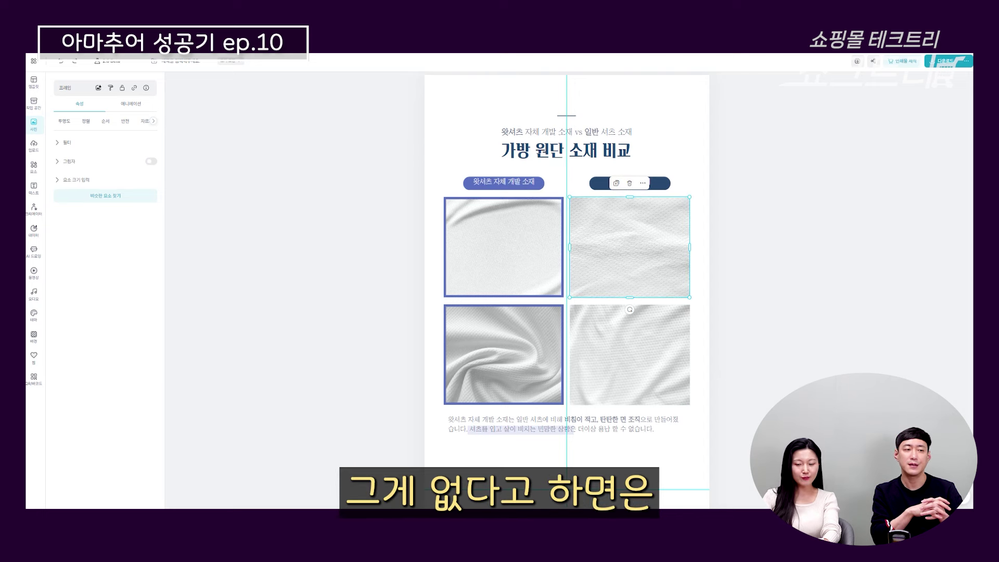
key(alt+Tab)
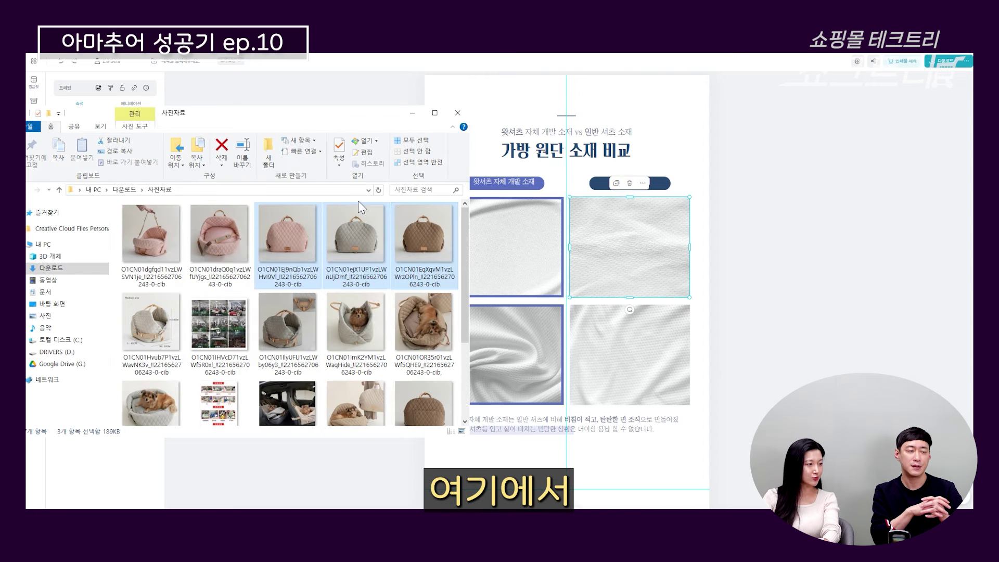
click(296, 229)
double_click(296, 228)
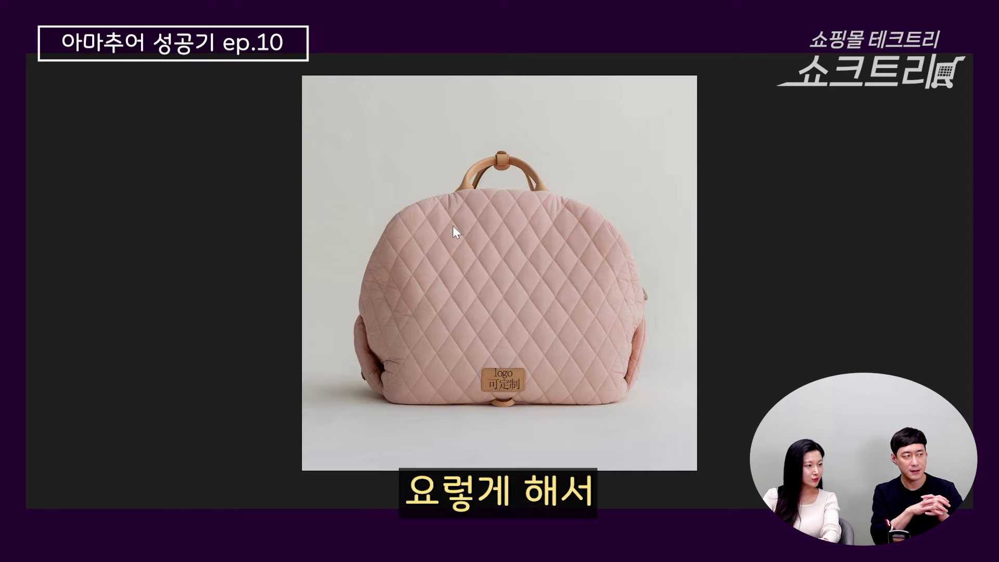
scroll(471, 244, up, 2)
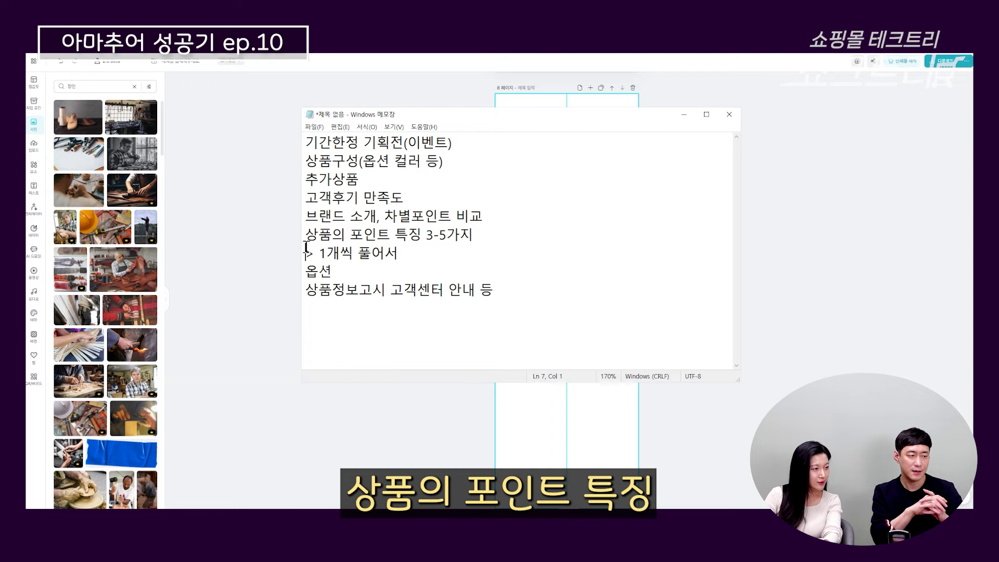
Highlight 상품의 포인트 특징 3-5가지 in the outline memo as the section to build.
triple_click(297, 235)
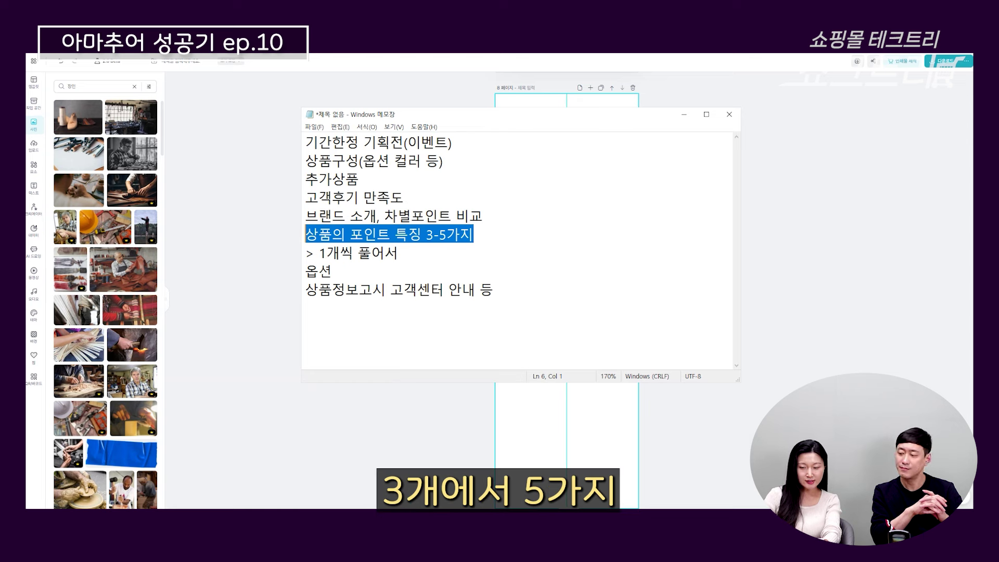
click(501, 237)
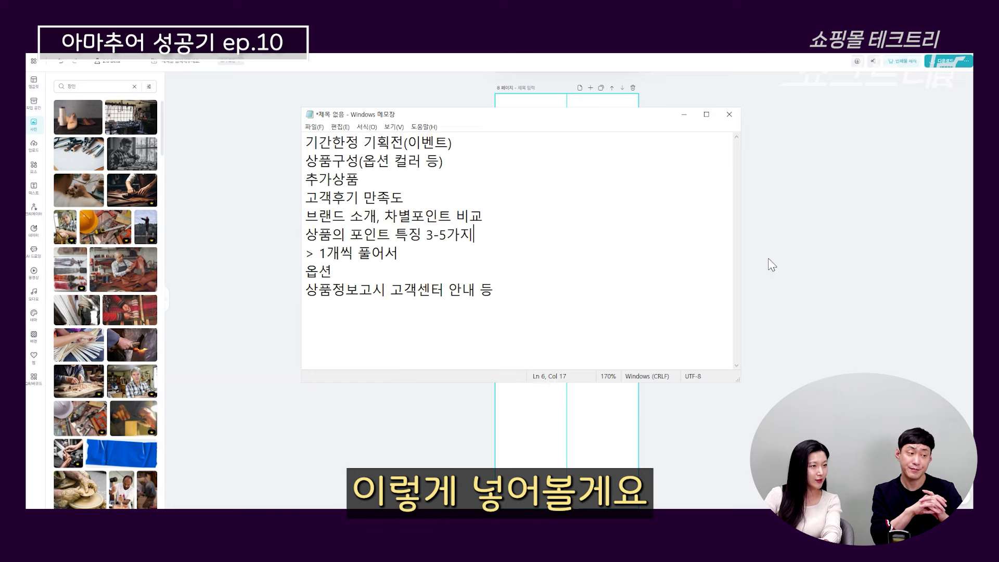
click(911, 261)
click(34, 167)
click(99, 149)
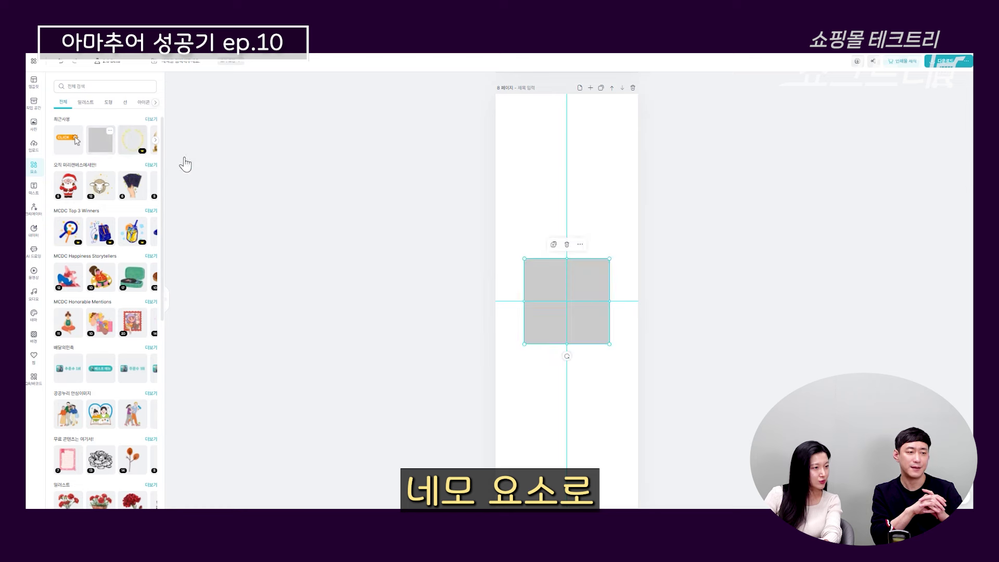
drag(581, 294, 571, 171)
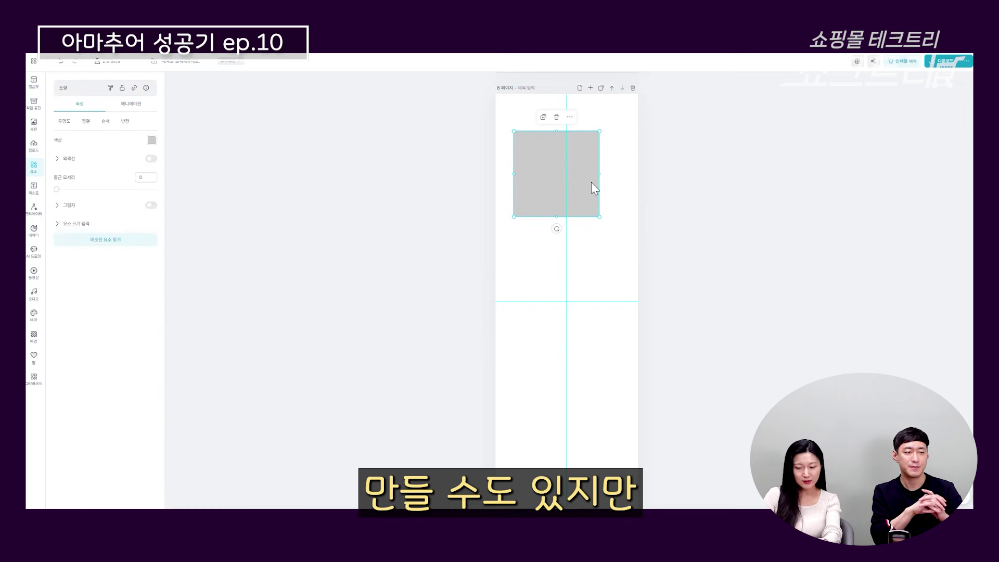
key(Delete)
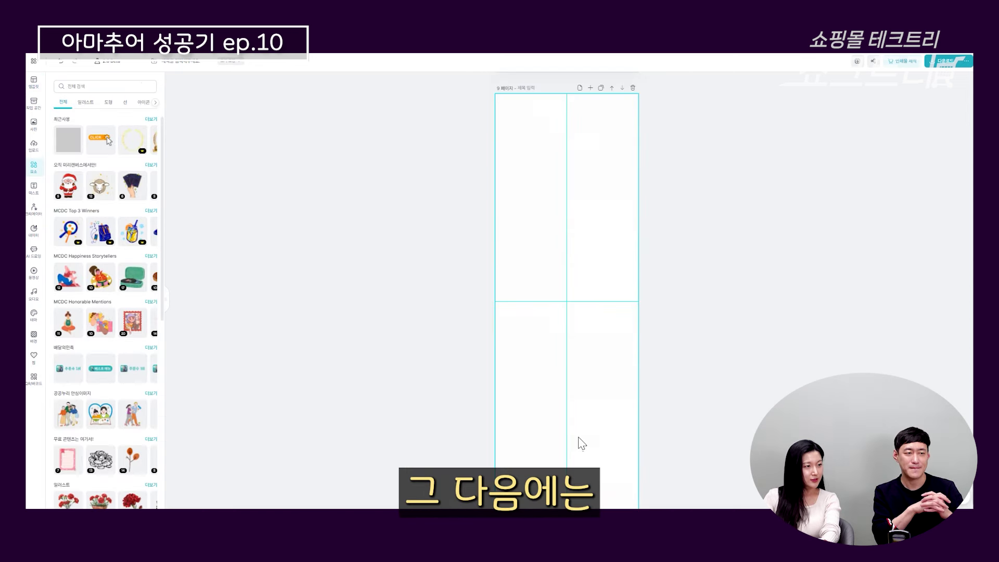
Copy the 01 견고하고 튼튼한 내구성 card from page 8 and place it near the top of page 9.
scroll(580, 441, up, 5)
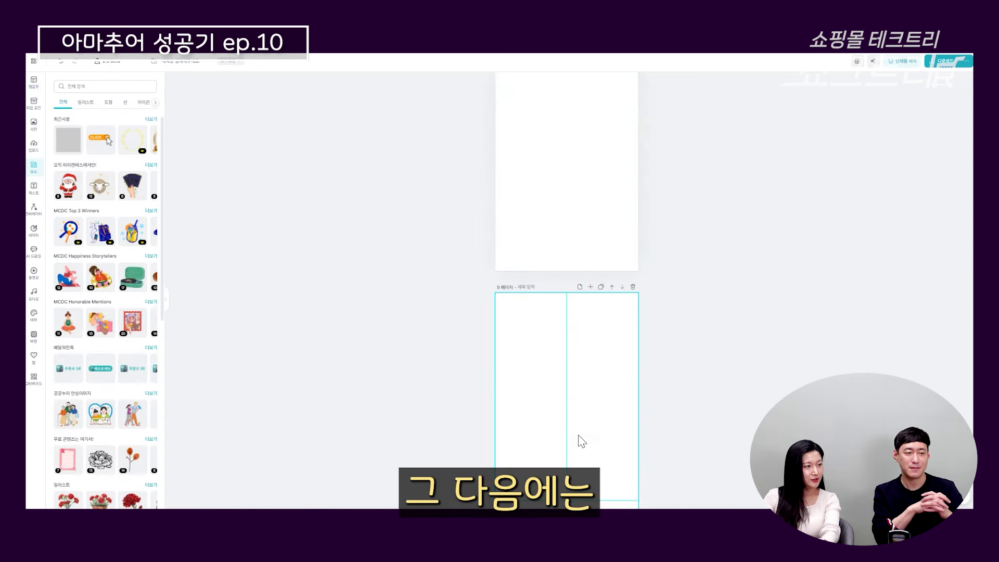
scroll(577, 441, down, 3)
scroll(579, 439, up, 5)
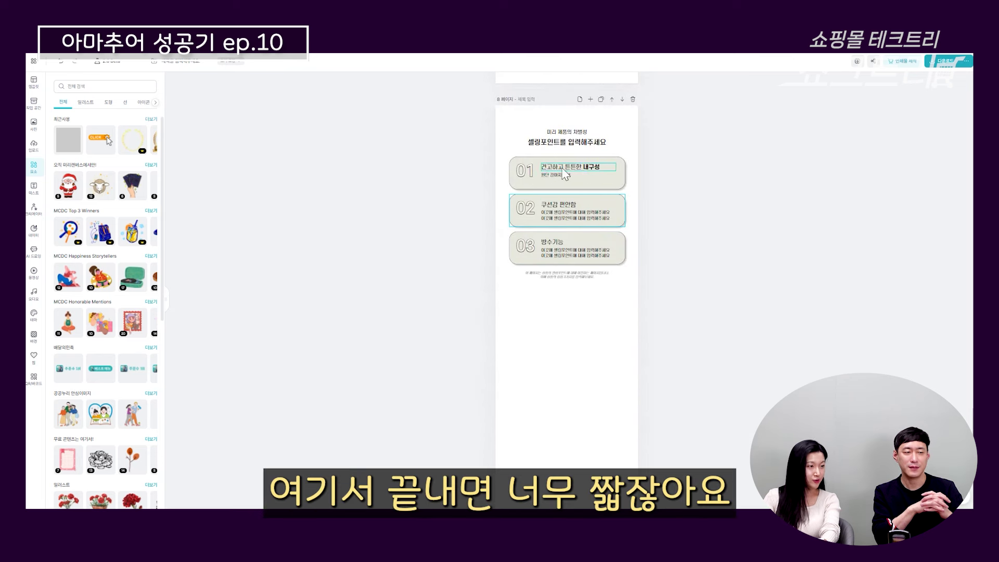
click(525, 168)
scroll(493, 240, down, 5)
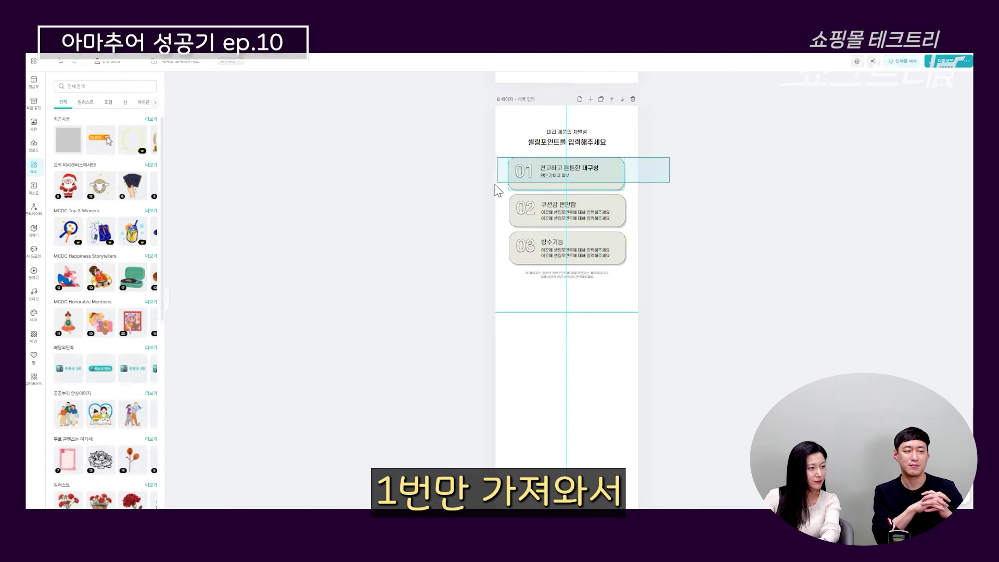
click(589, 235)
scroll(598, 249, down, 3)
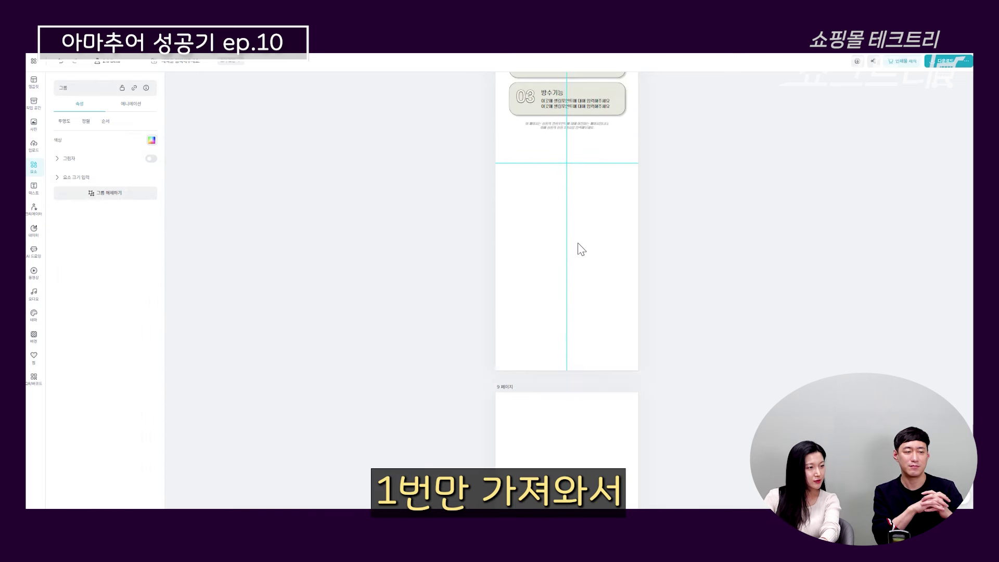
scroll(577, 260, down, 4)
click(570, 292)
key(ctrl+v)
drag(579, 267, 579, 233)
click(778, 272)
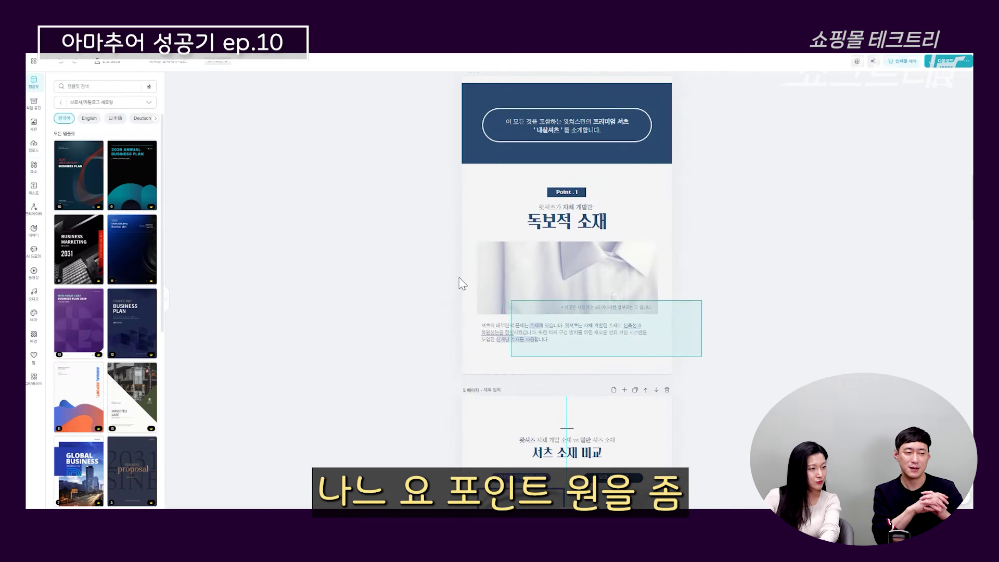
Copy the Point. 1 독보적 소재 block from the shirt template onto page 9 below the 01 card and enlarge it to the card's width.
scroll(712, 301, up, 1)
drag(739, 176, 396, 340)
drag(728, 374, 403, 171)
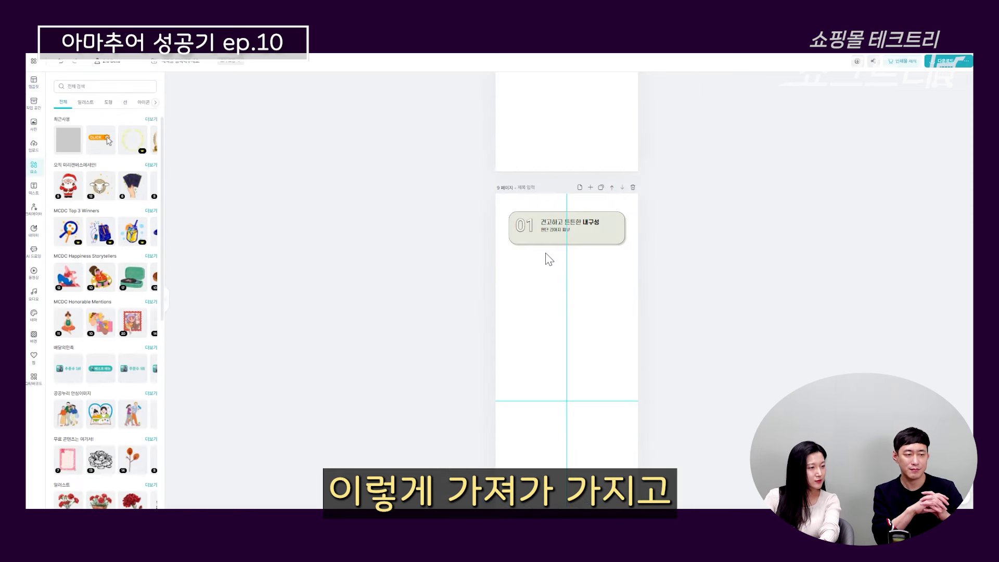
key(ctrl+v)
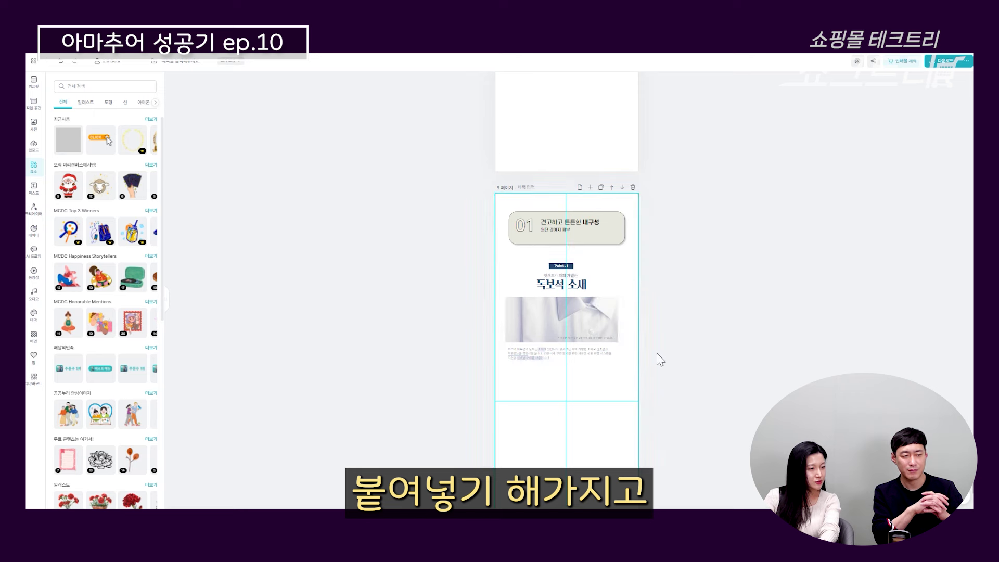
scroll(635, 384, down, 2)
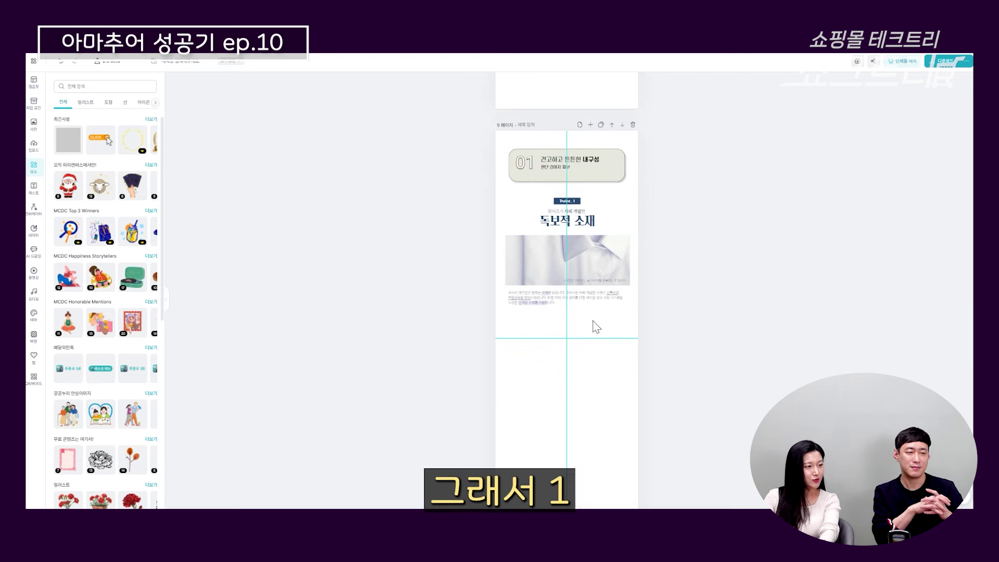
scroll(568, 245, down, 2)
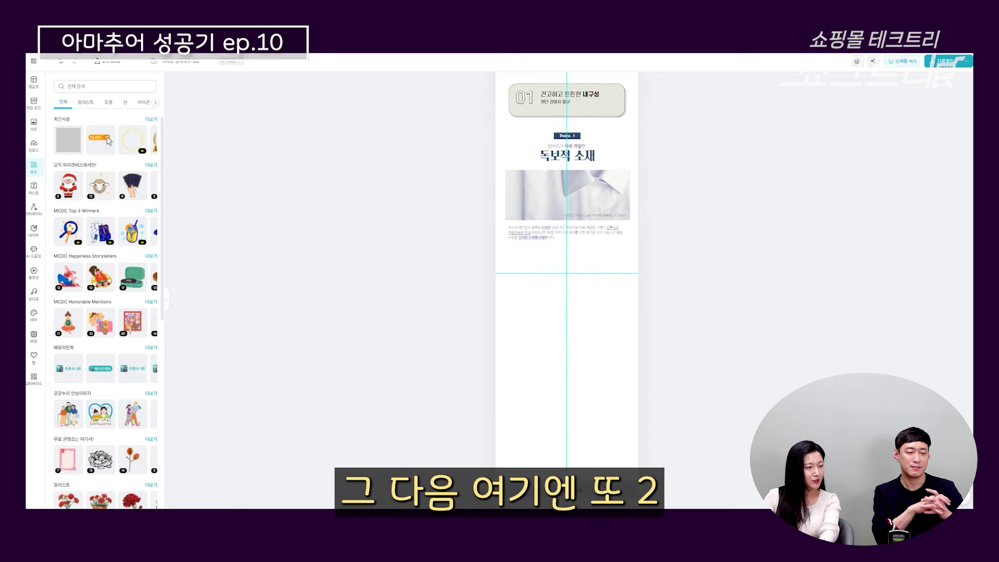
Duplicate the blank page below page 9 to add room for further sections.
scroll(601, 463, down, 10)
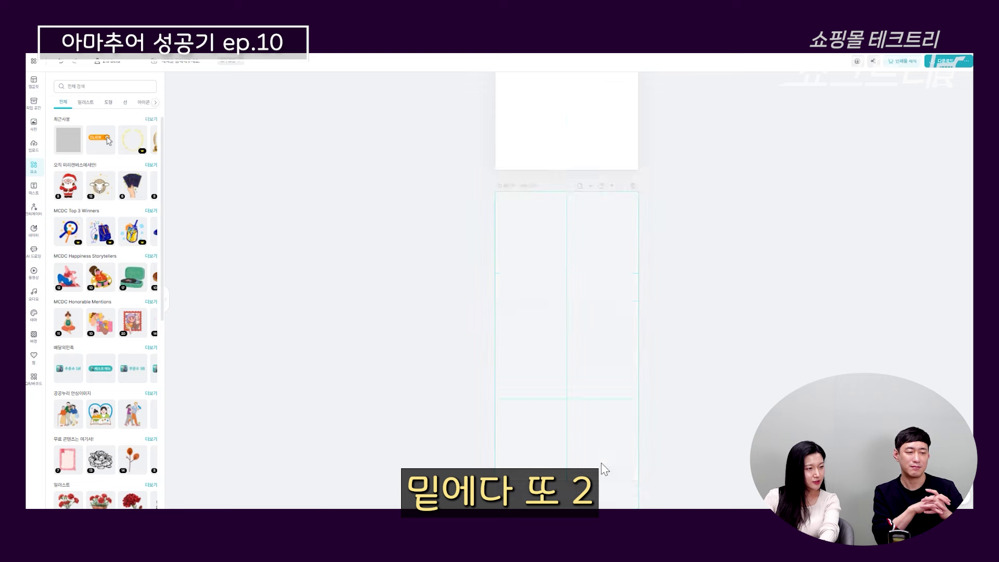
click(600, 88)
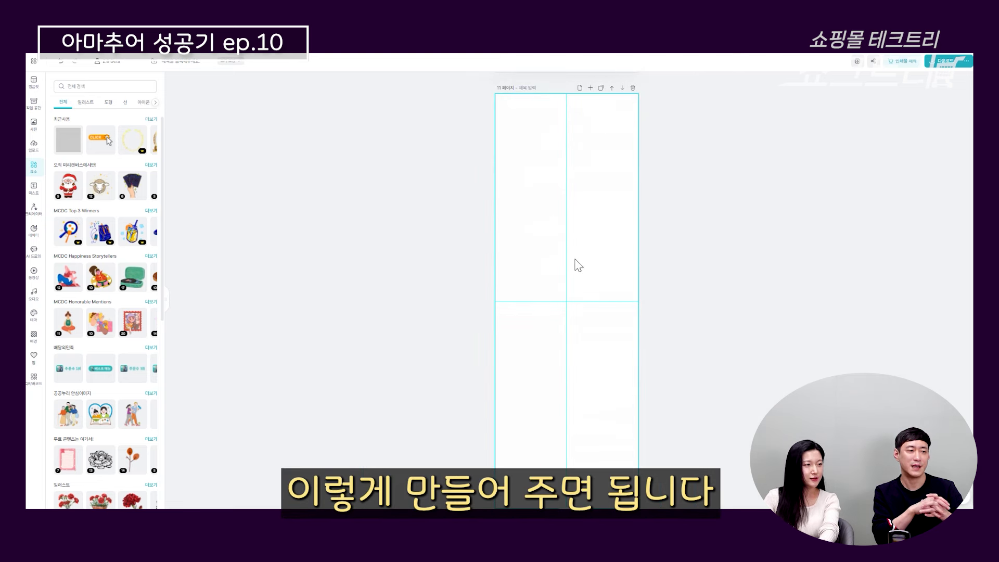
Highlight the point-feature lines in the outline memo, followed by the 옵션 line as the section to cover.
key(alt+Tab)
drag(399, 253, 300, 238)
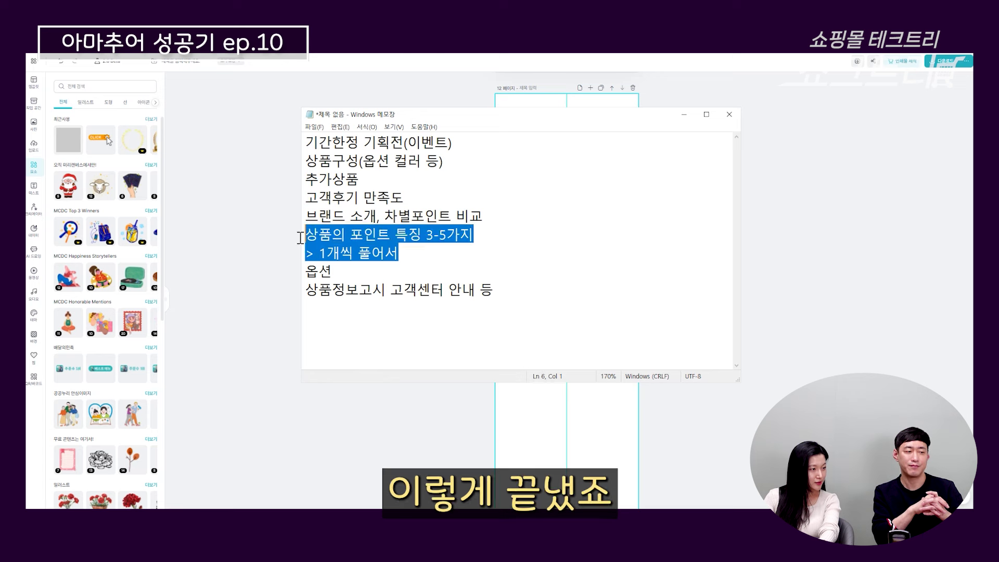
drag(370, 274, 307, 266)
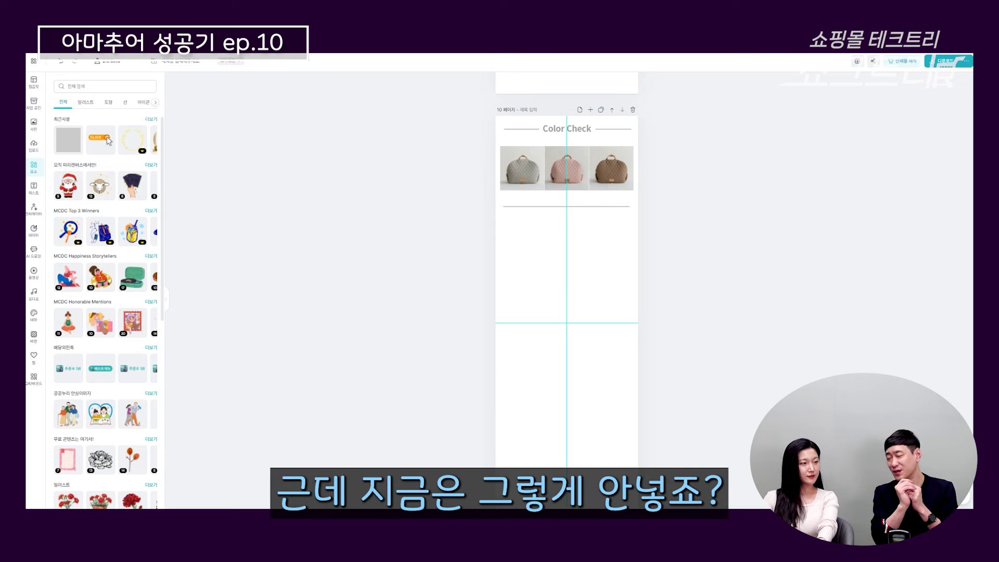
Examine the gray, pink and brown bag photos in the Color Check section on page 10.
scroll(602, 171, up, 2)
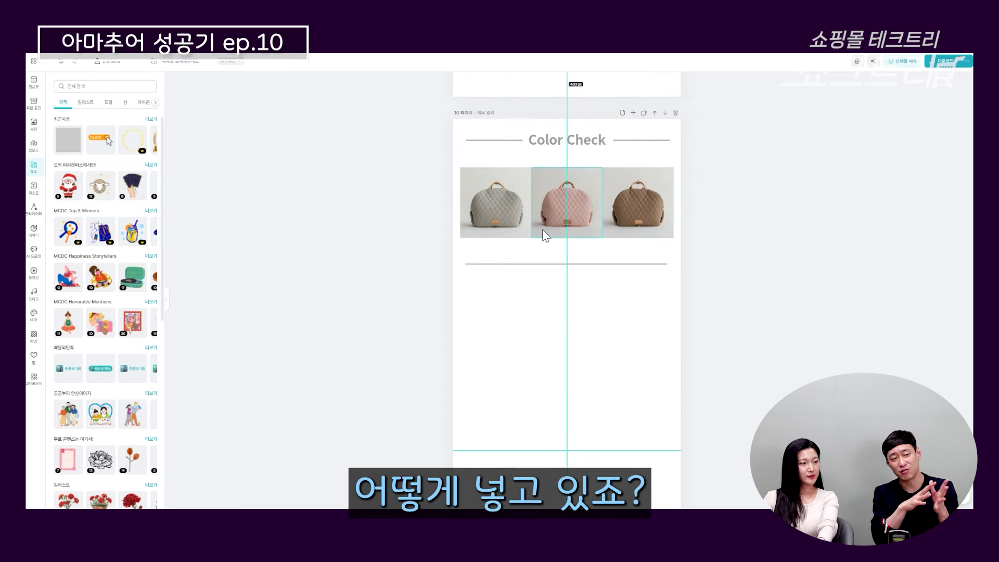
click(517, 218)
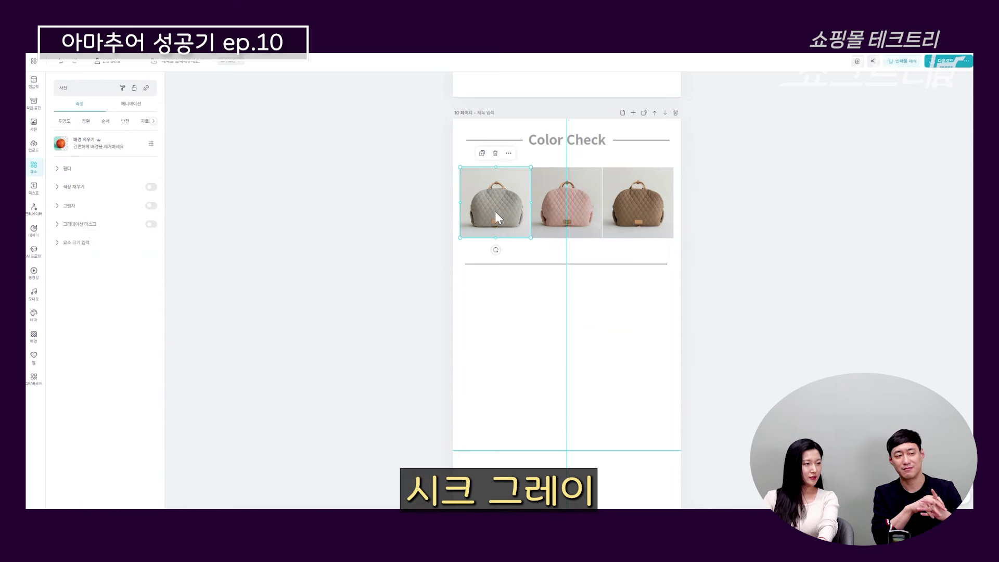
key(Escape)
scroll(512, 223, up, 2)
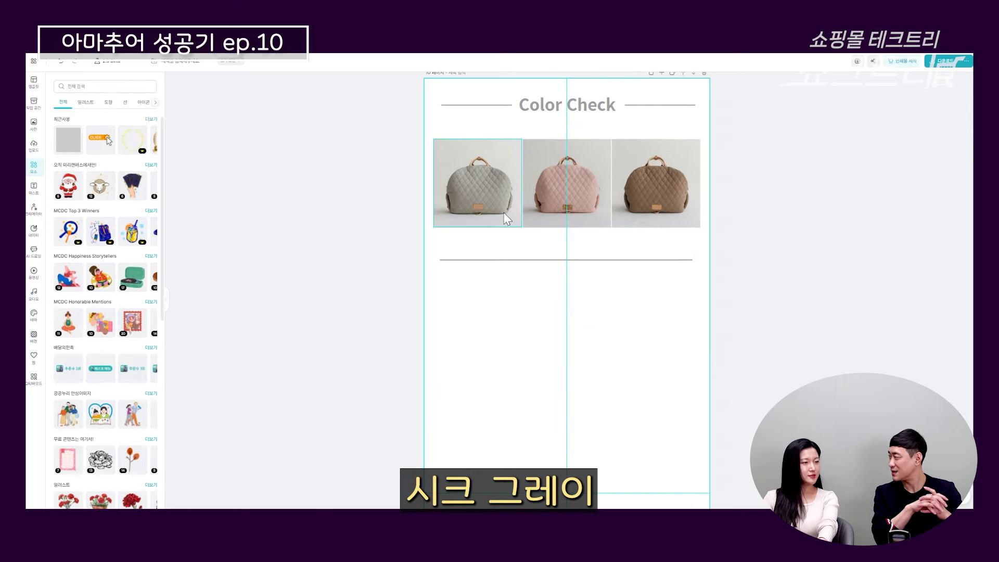
click(588, 195)
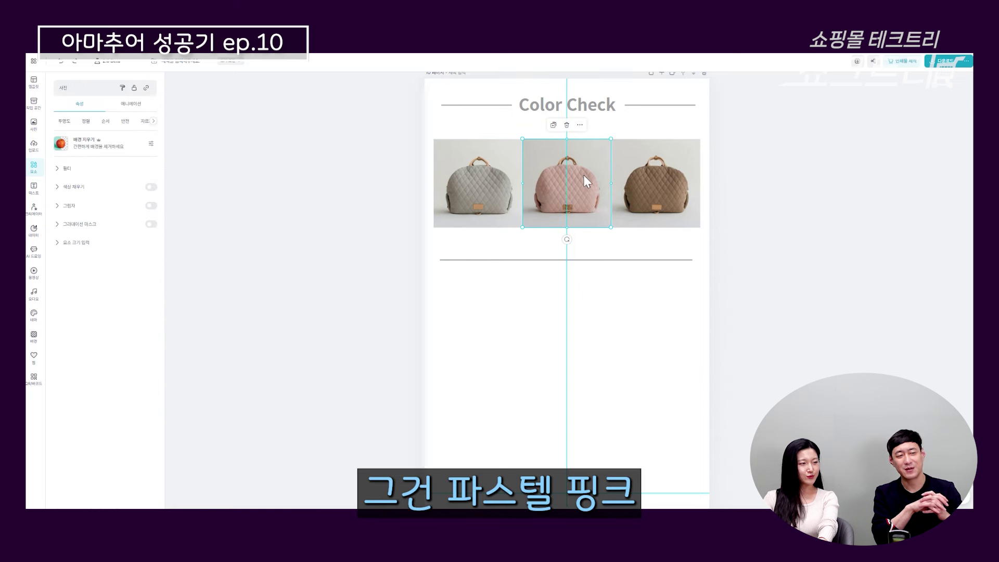
click(655, 208)
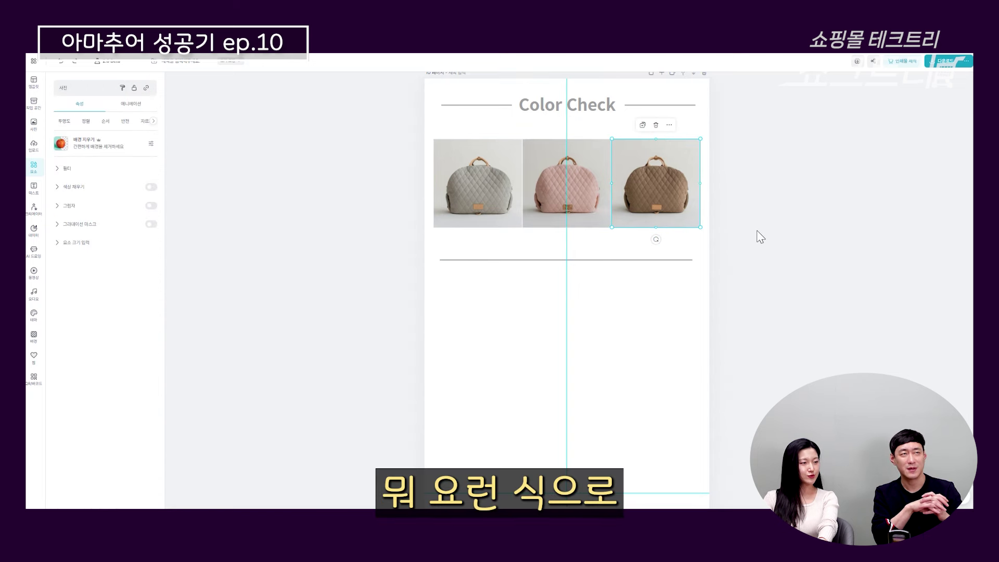
click(764, 257)
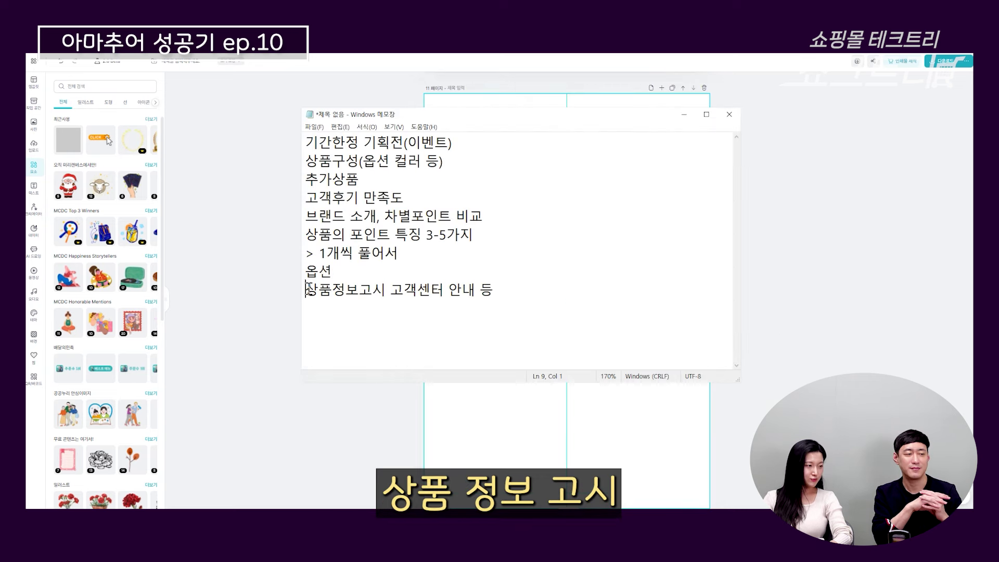
Highlight 상품정보고시 and 고객센터 in the outline memo as the remaining section to build.
drag(306, 290, 444, 290)
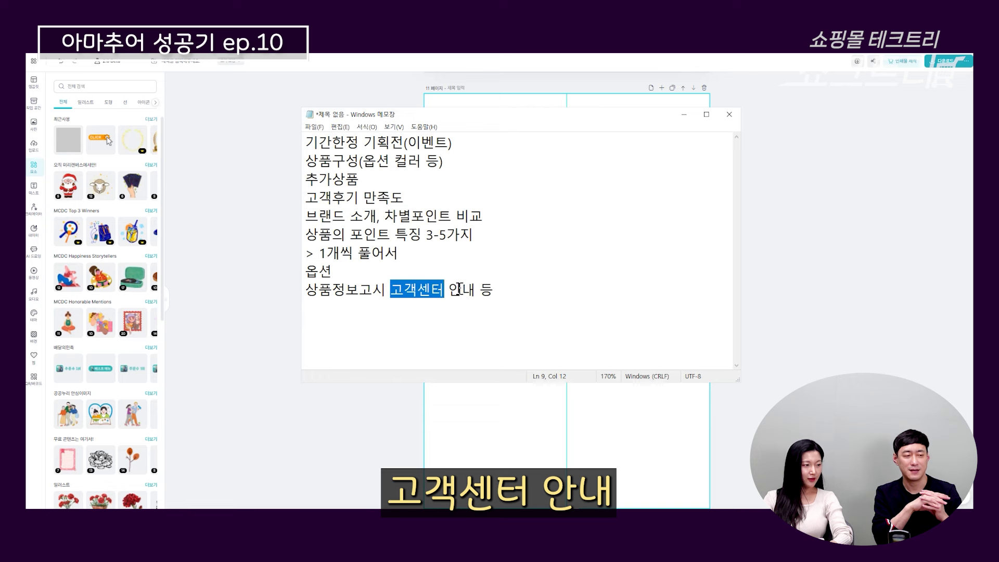
click(525, 299)
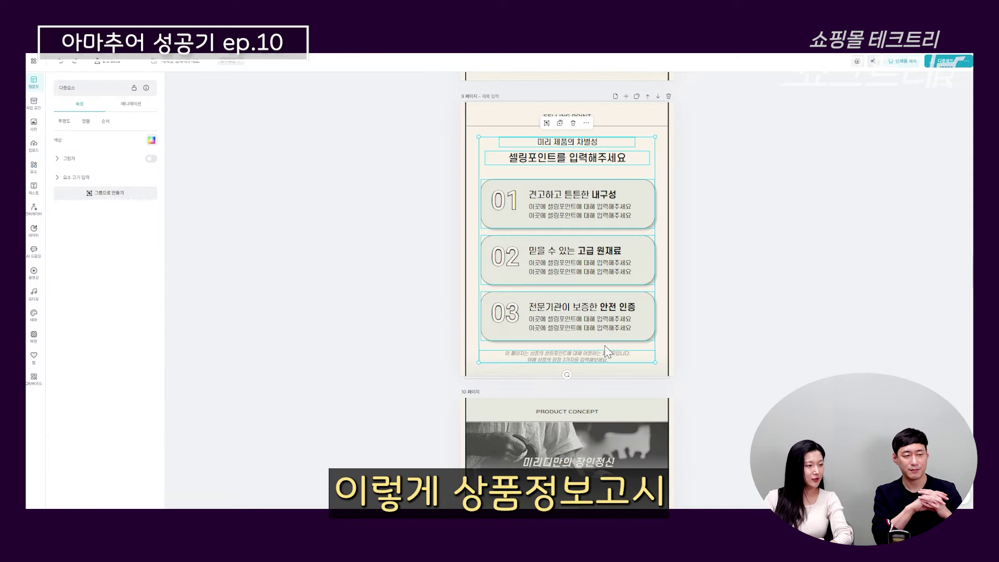
Select the 상품 정보 table on the template's PRODUCT INFORMATION page and paste it onto blank page 11.
scroll(604, 345, down, 15)
scroll(605, 345, down, 20)
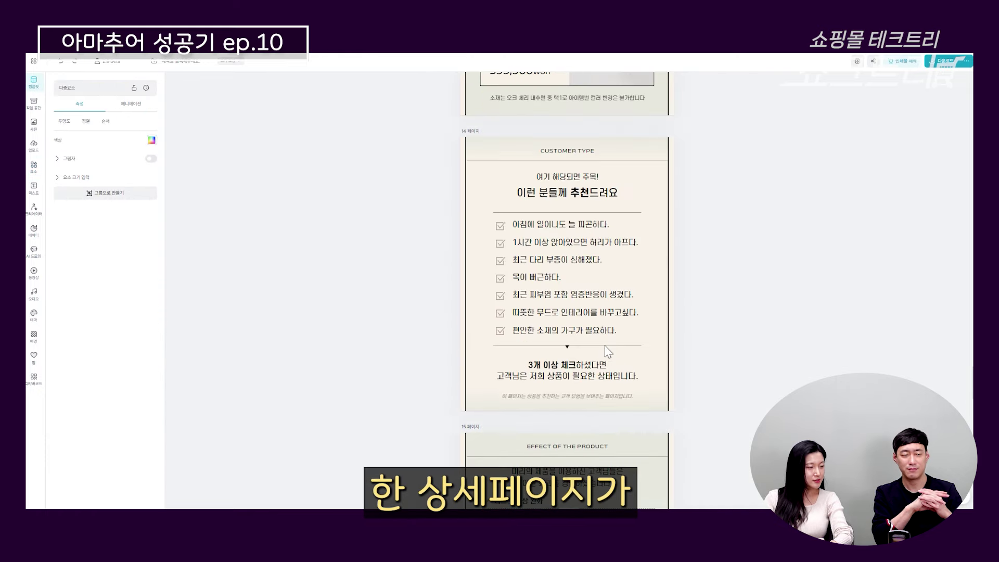
scroll(508, 344, down, 10)
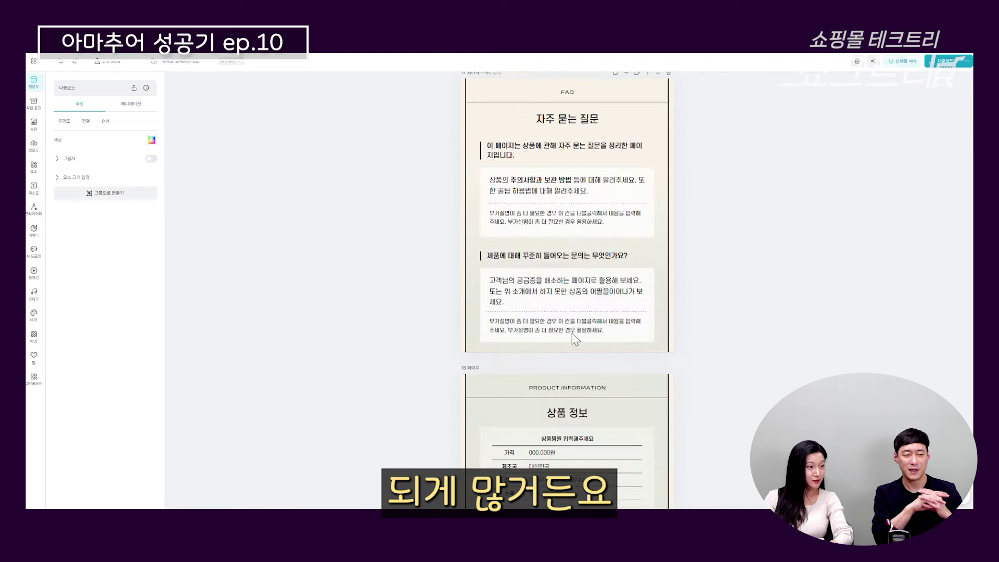
click(557, 258)
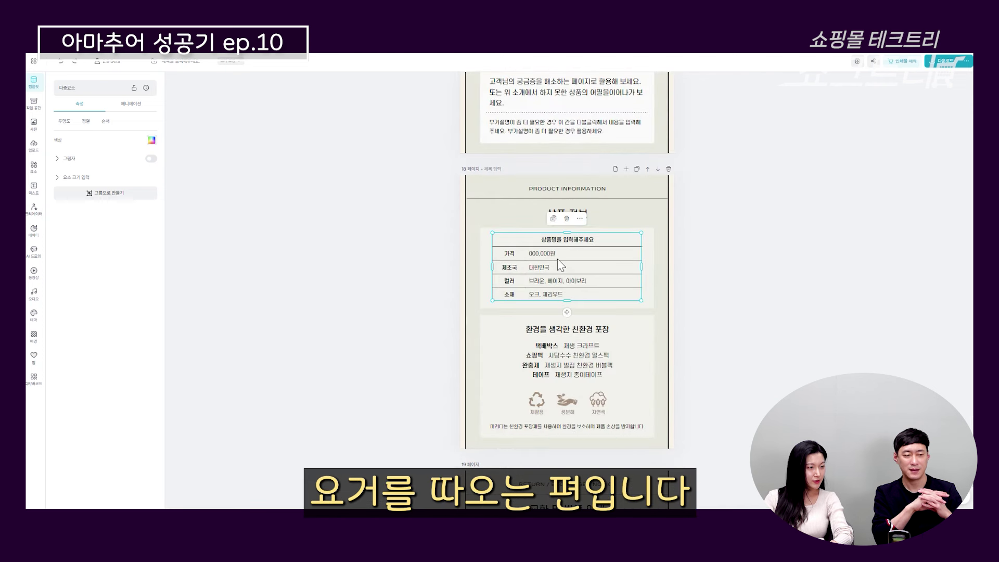
double_click(539, 253)
click(510, 254)
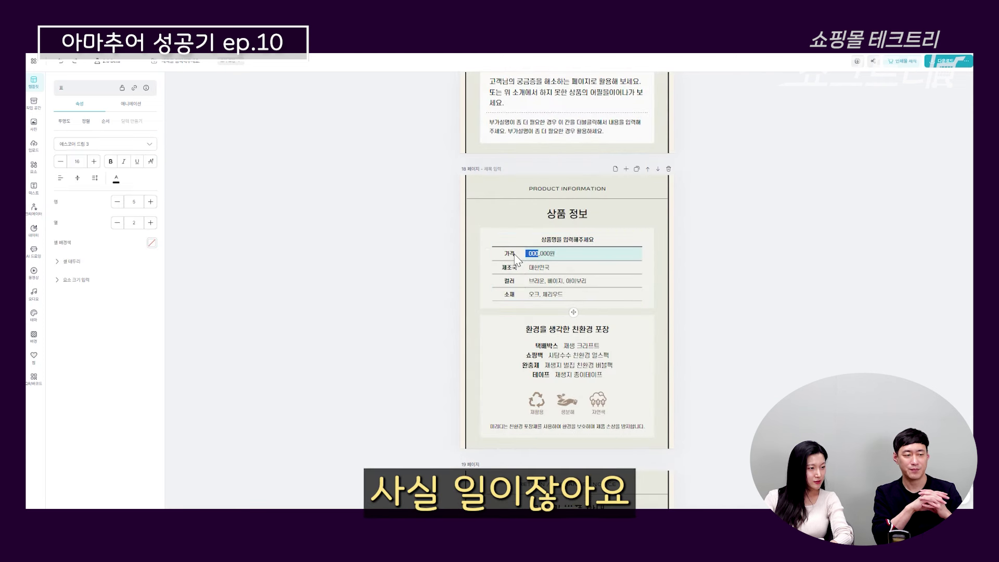
double_click(518, 268)
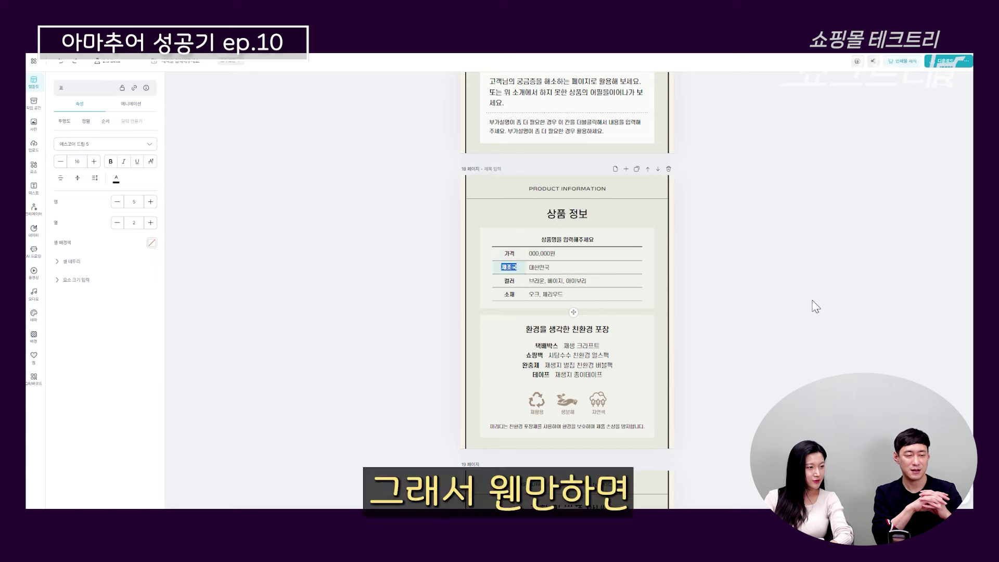
double_click(545, 282)
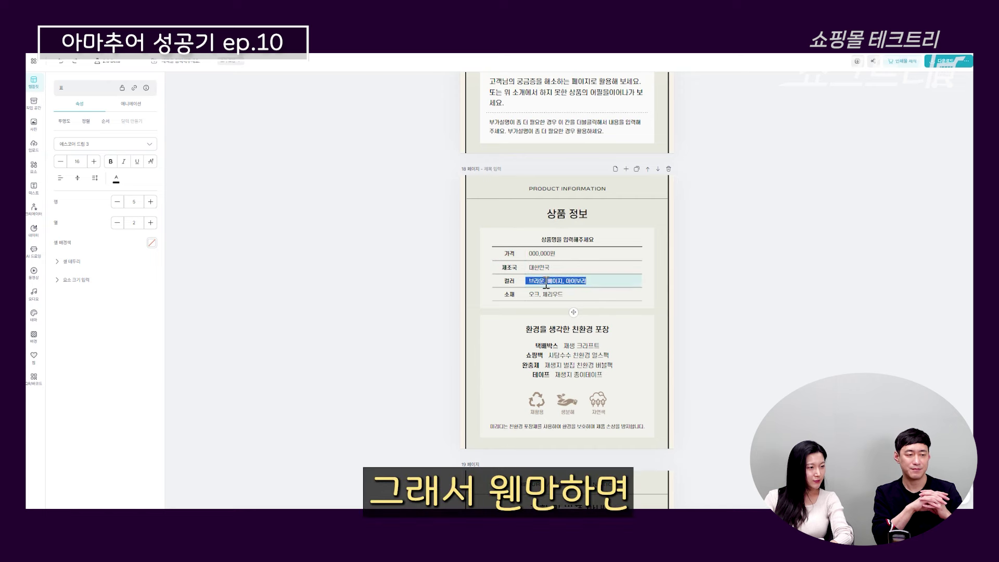
double_click(581, 294)
click(768, 303)
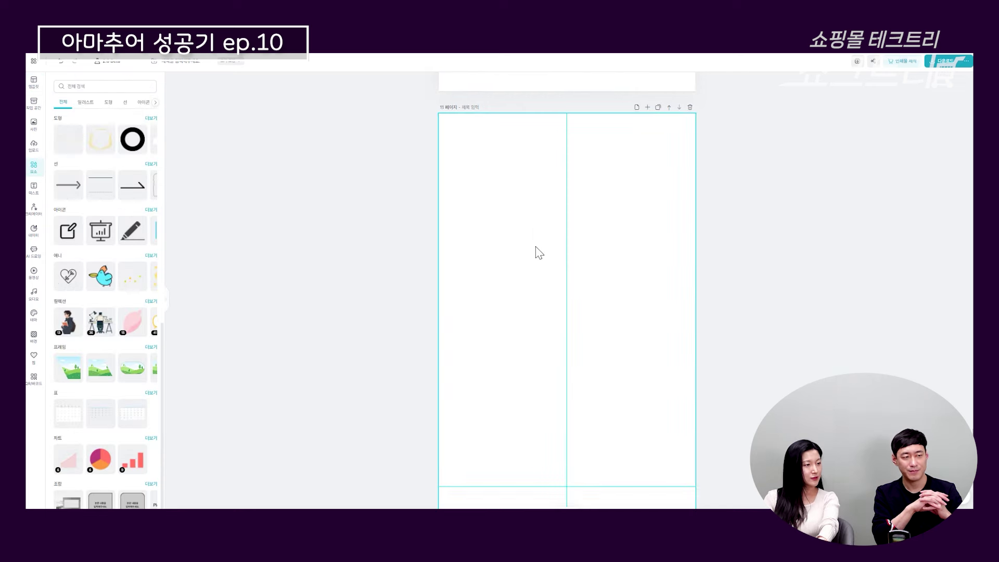
key(ctrl+v)
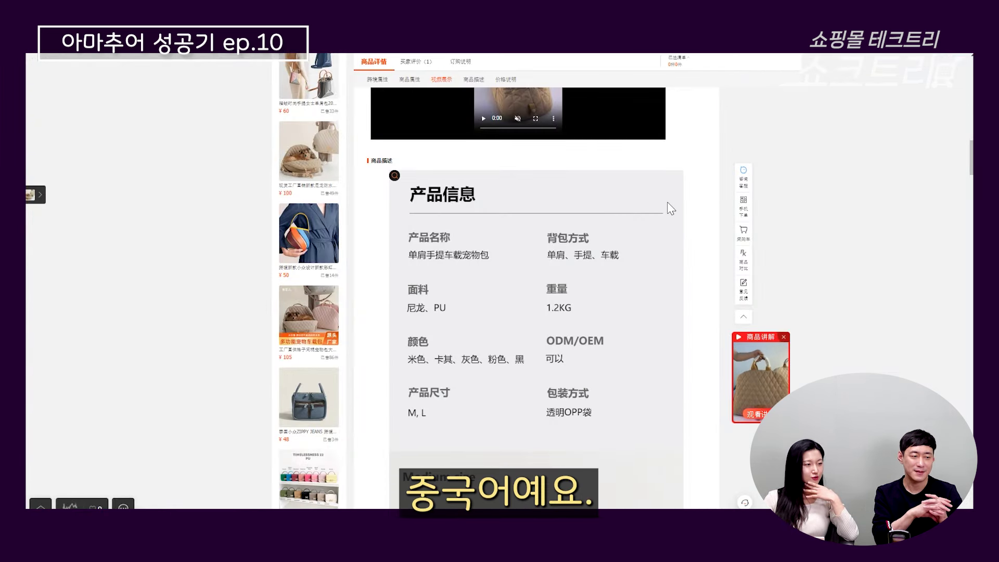
Capture the 产品信息 block on the Chinese supplier's product page and place the image below the product information table on page 11.
scroll(667, 416, down, 1)
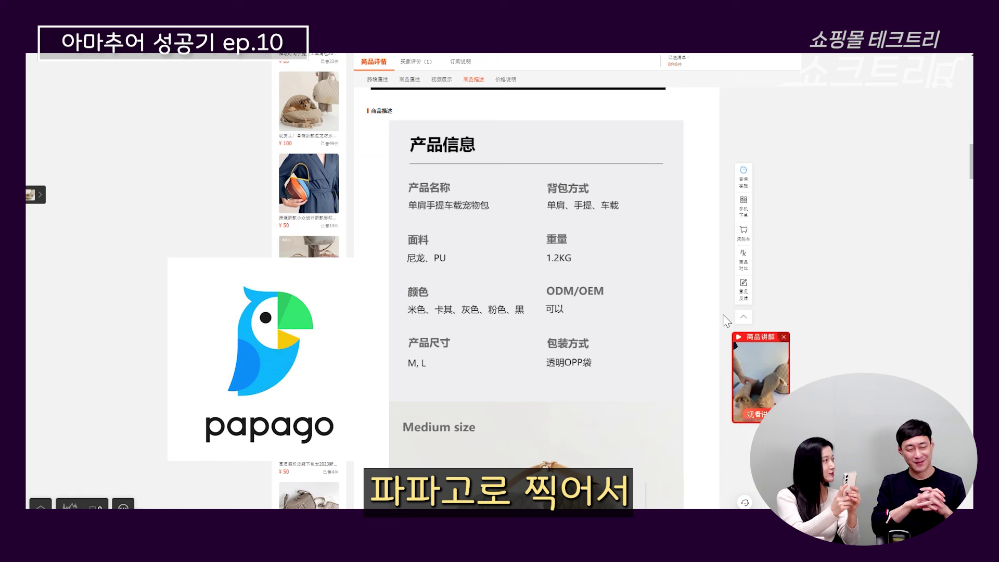
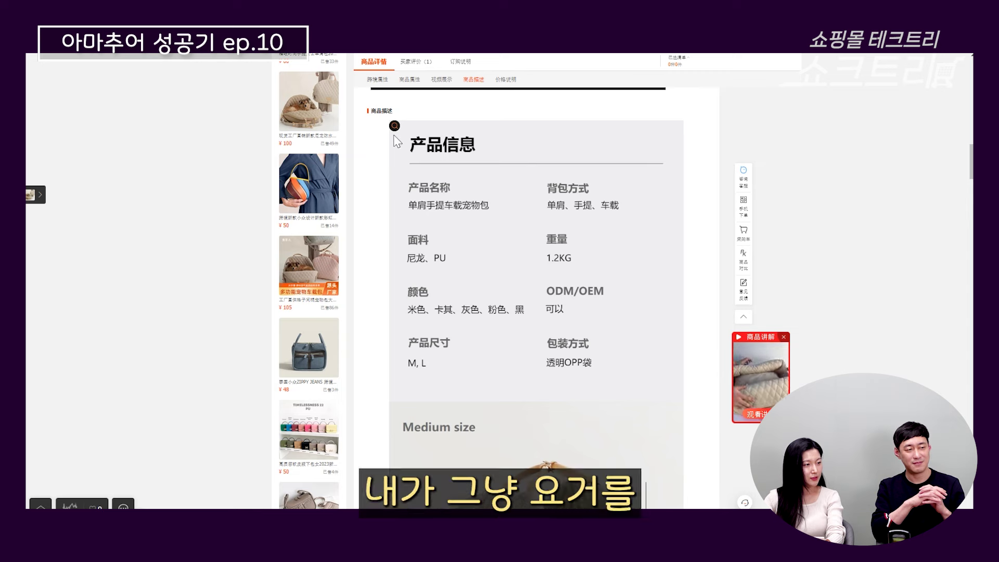
click(394, 126)
drag(397, 127, 680, 396)
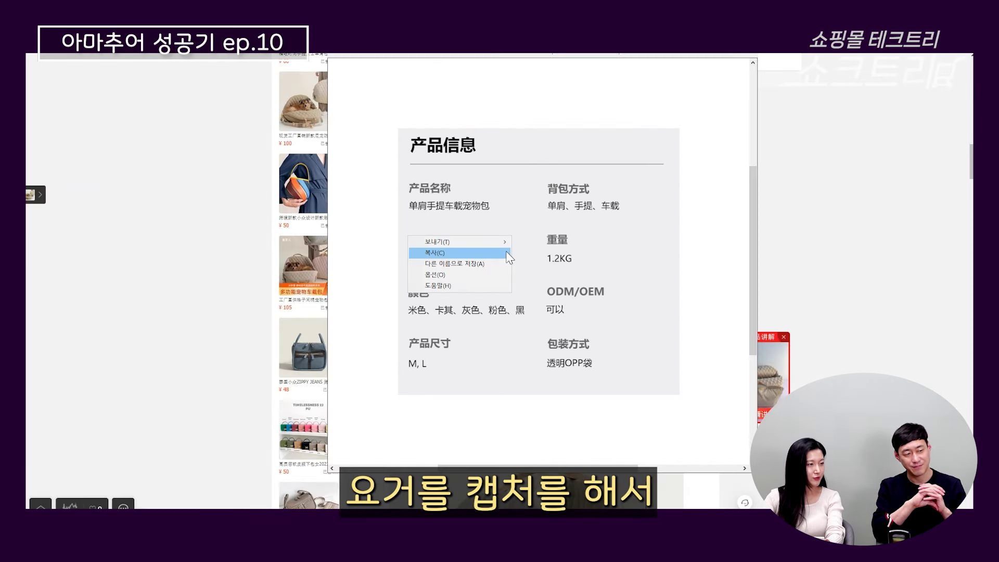
click(463, 254)
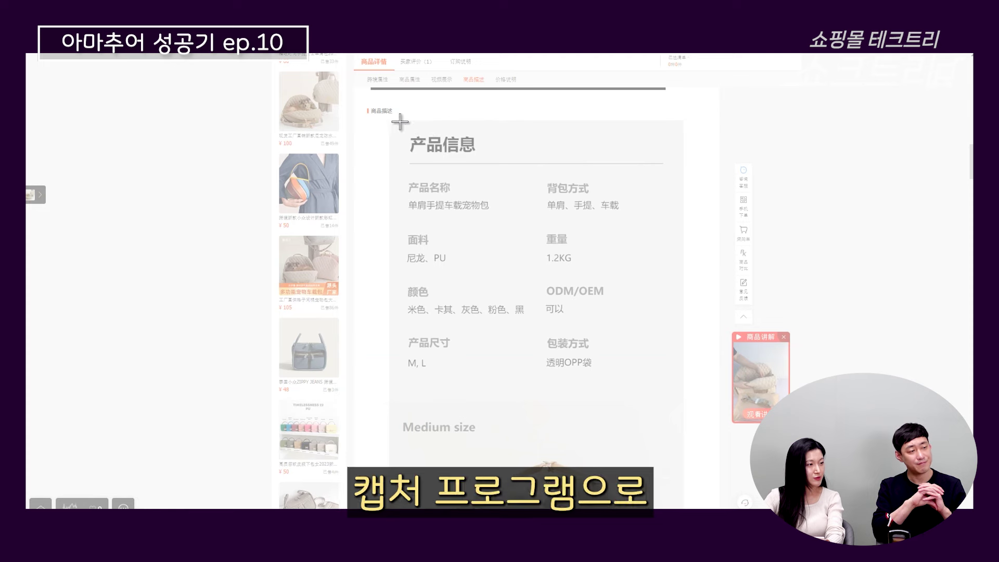
drag(392, 123, 678, 397)
drag(344, 13, 340, 89)
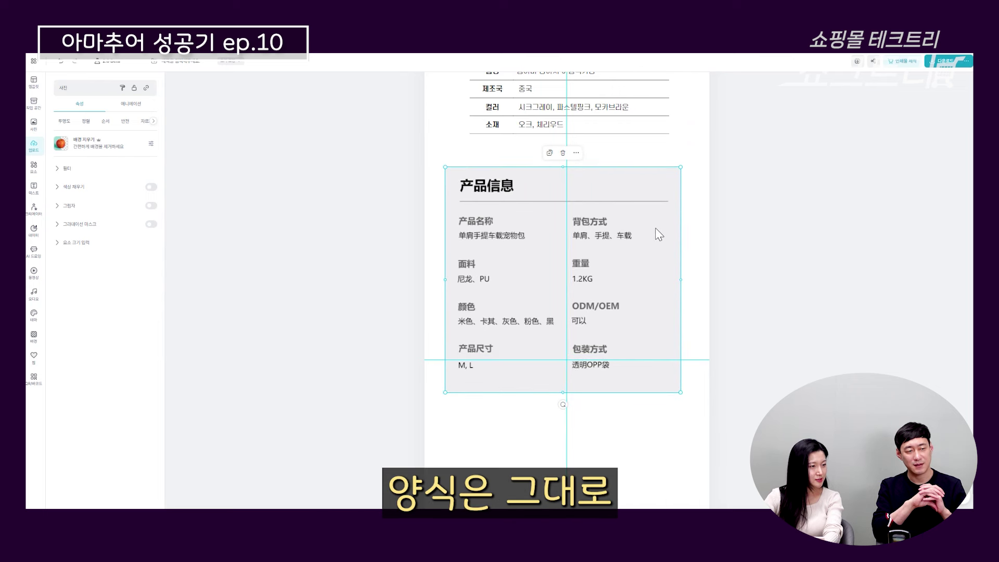
click(359, 296)
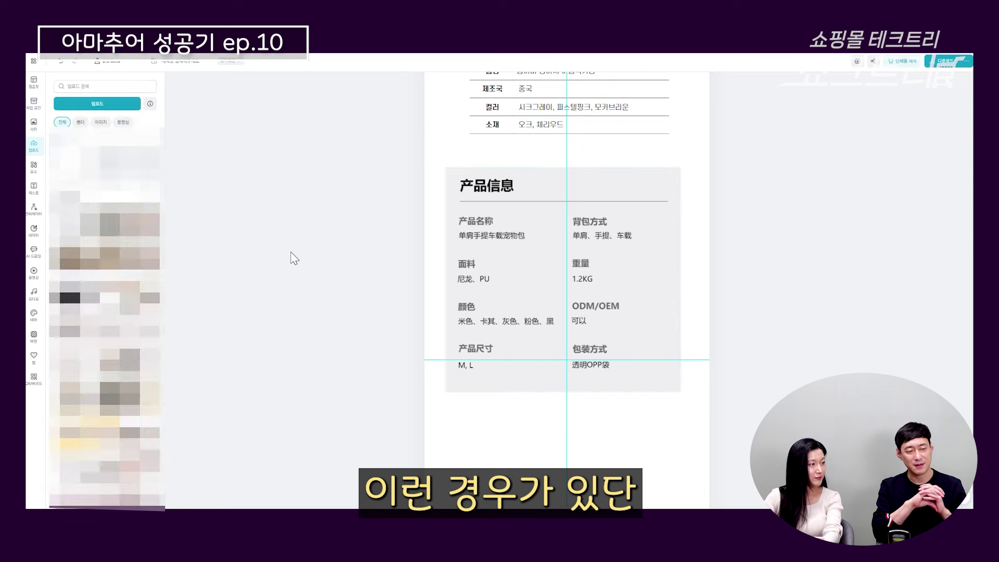
Add a recently used grey square and resize it into a narrow bar covering the 产品信息 title of the captured image.
click(34, 168)
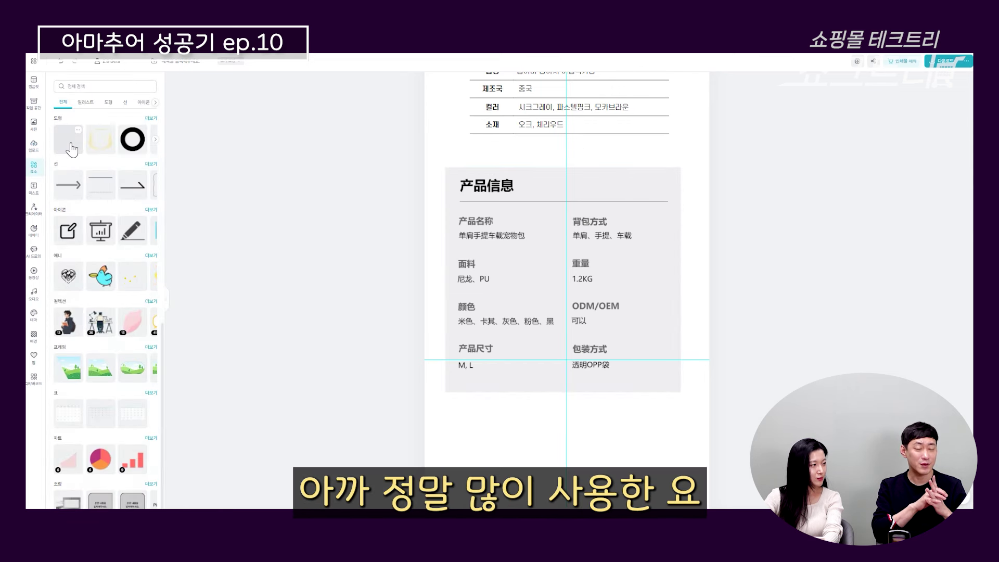
click(72, 149)
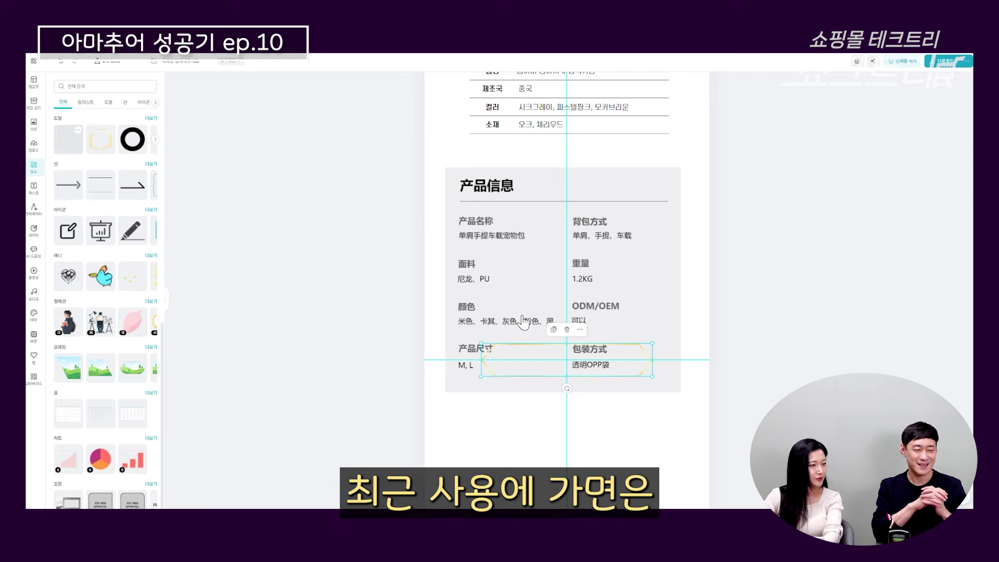
click(566, 329)
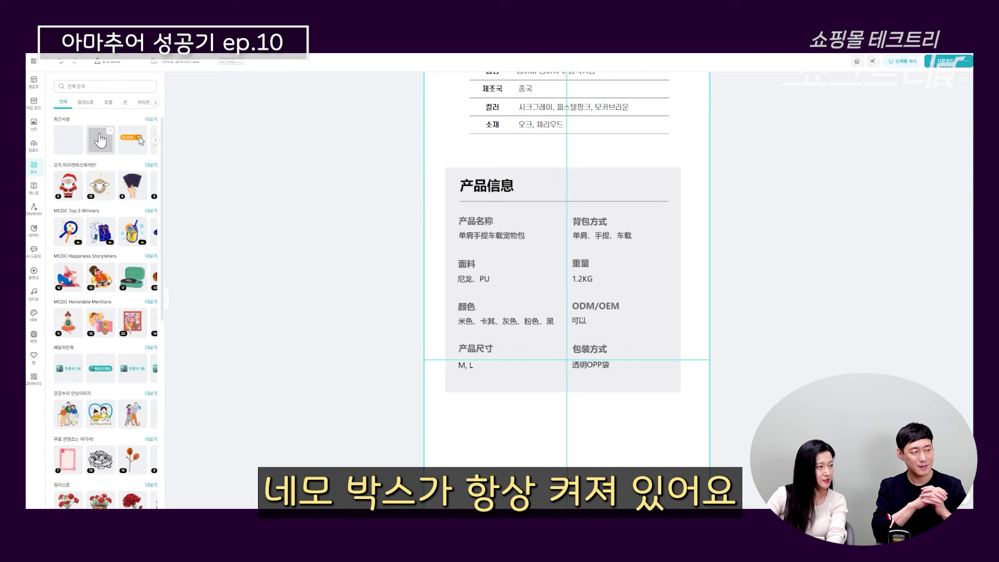
click(99, 146)
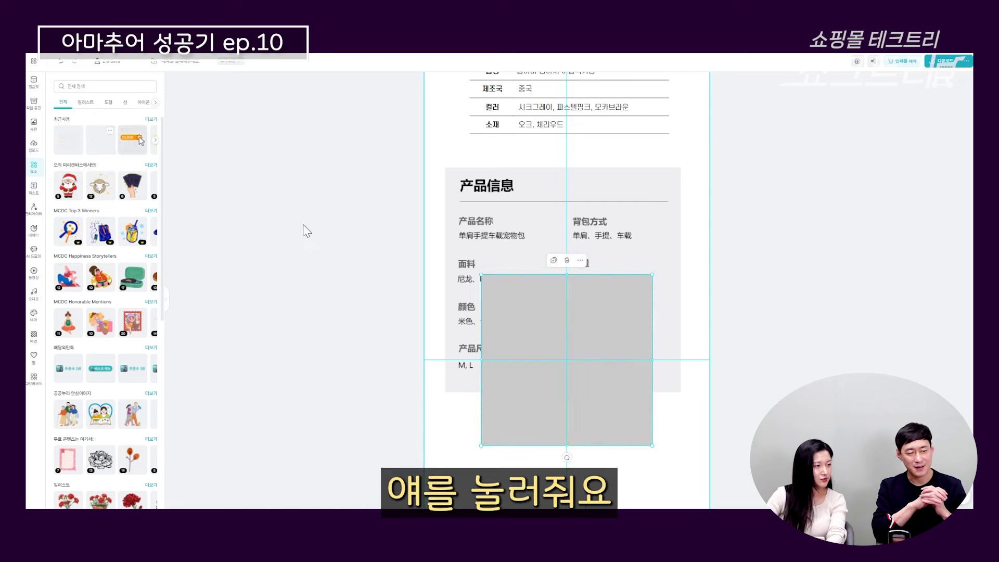
drag(546, 301, 526, 215)
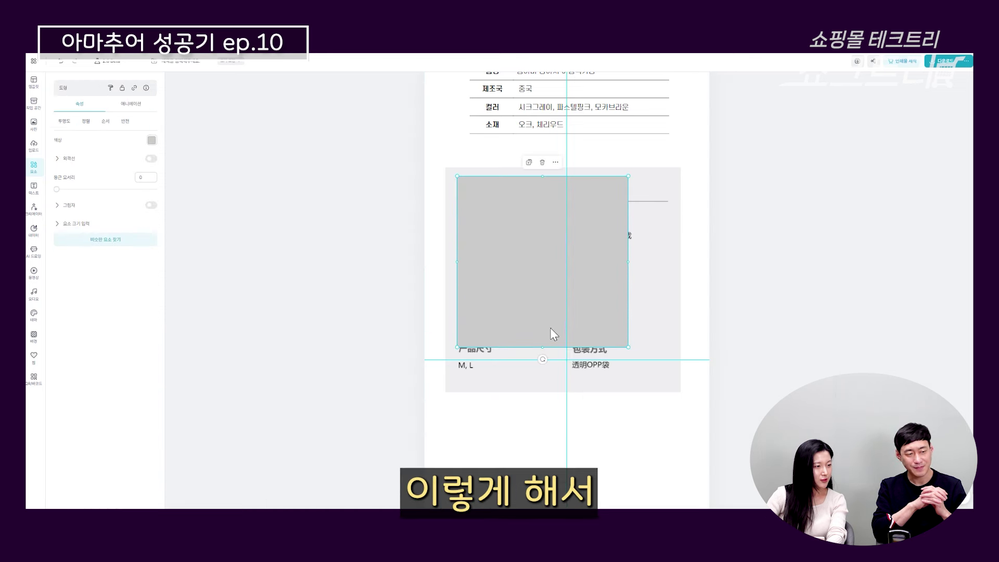
drag(546, 347, 537, 194)
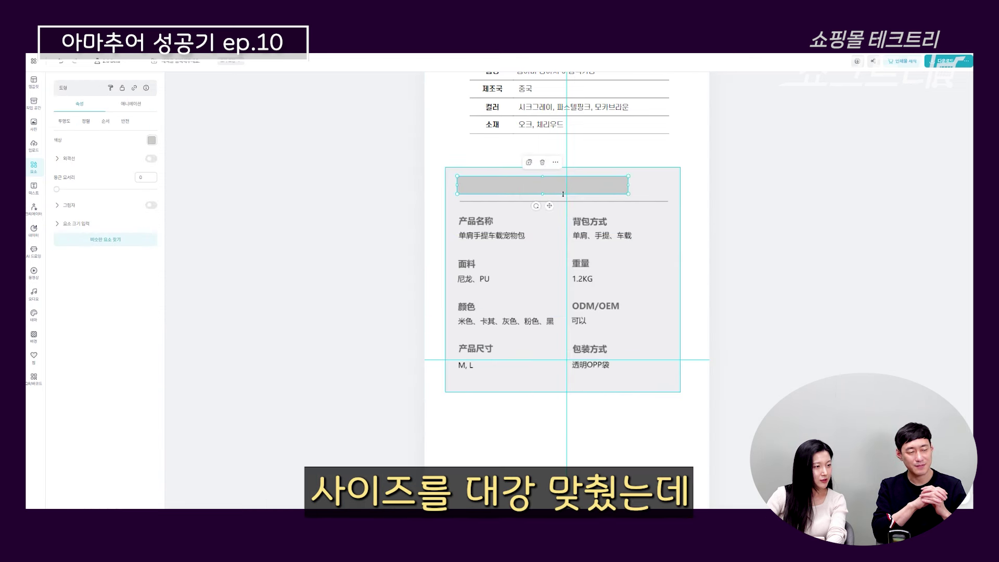
drag(628, 183, 538, 180)
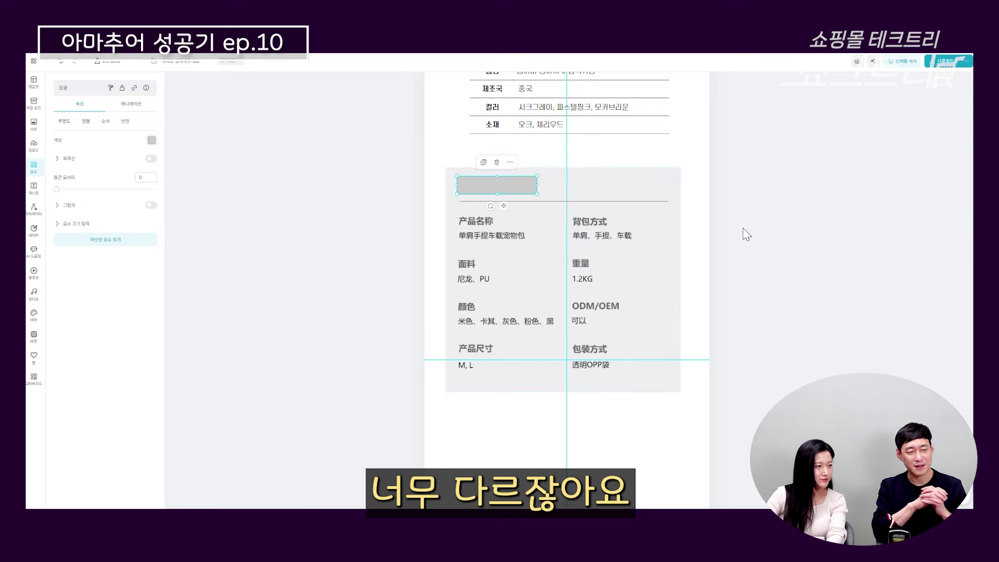
Recolor the cover bar with the eyedropper, sampling the light grey background of the captured image.
click(151, 140)
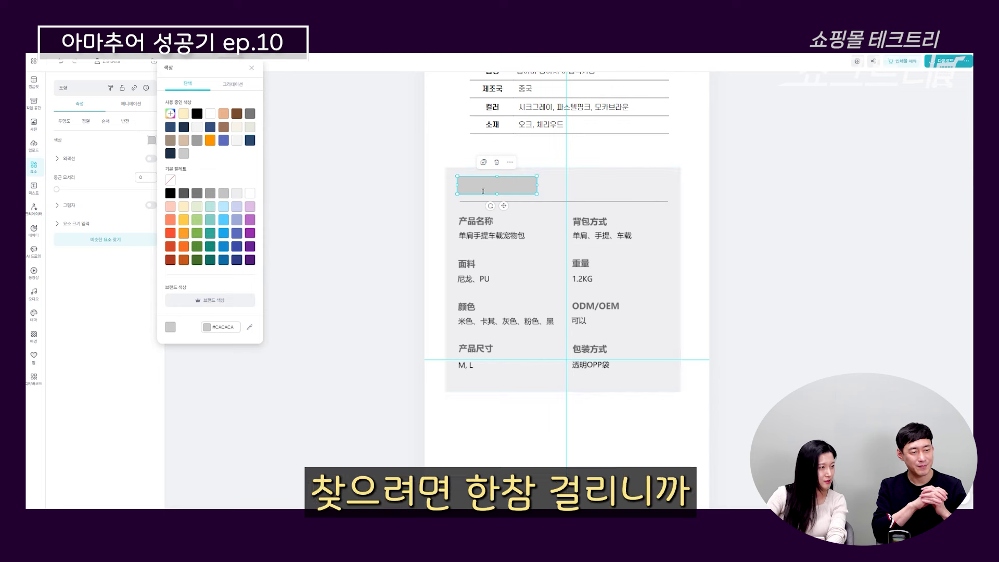
click(250, 328)
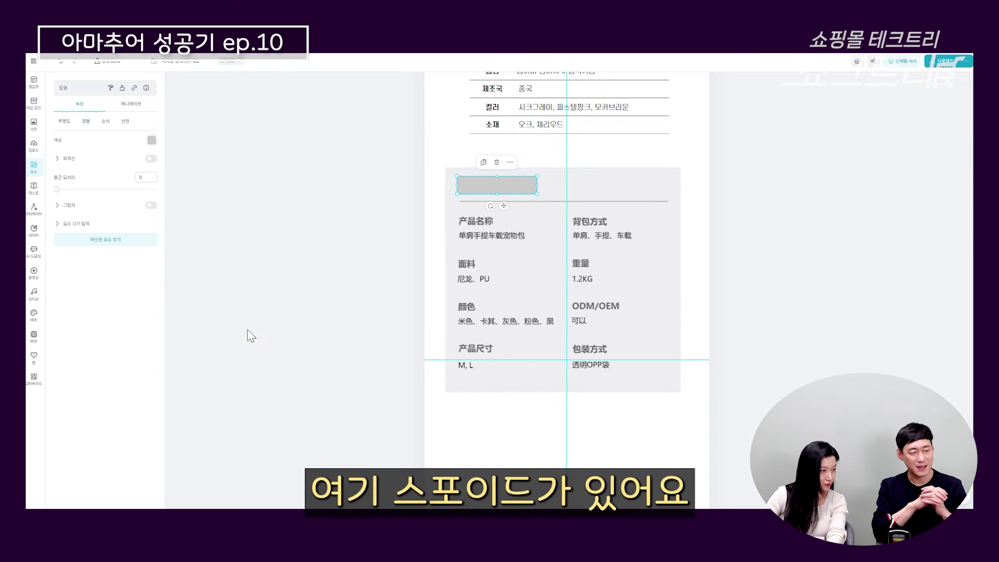
click(571, 183)
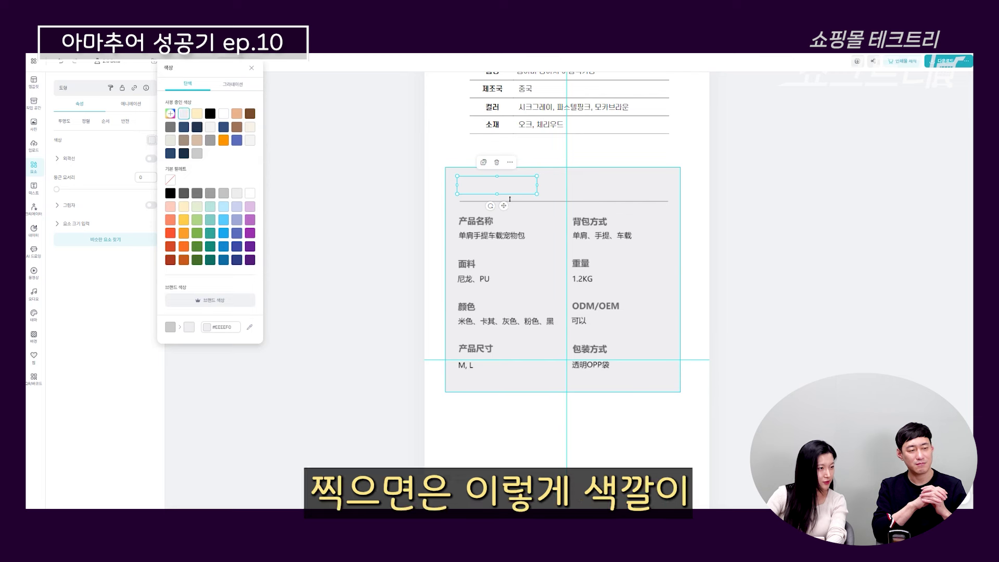
click(758, 197)
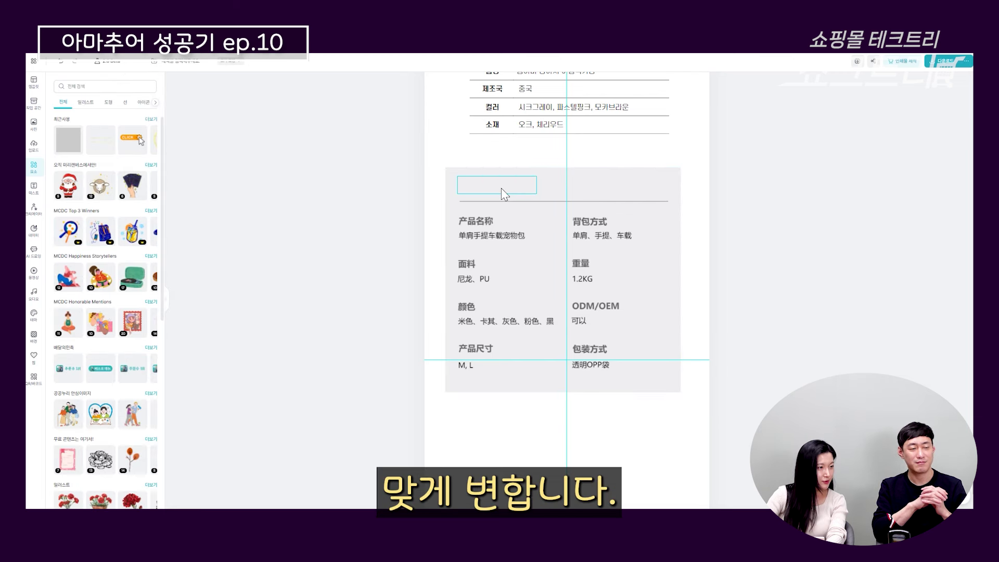
click(501, 189)
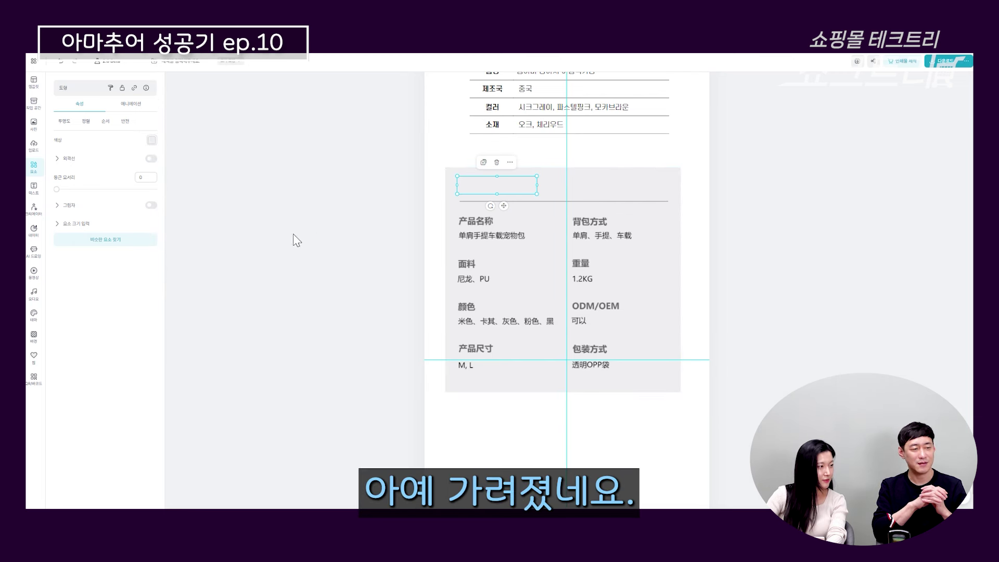
Add a subheading text over the covered title and replace its placeholder with 상품정보제공고시.
click(41, 193)
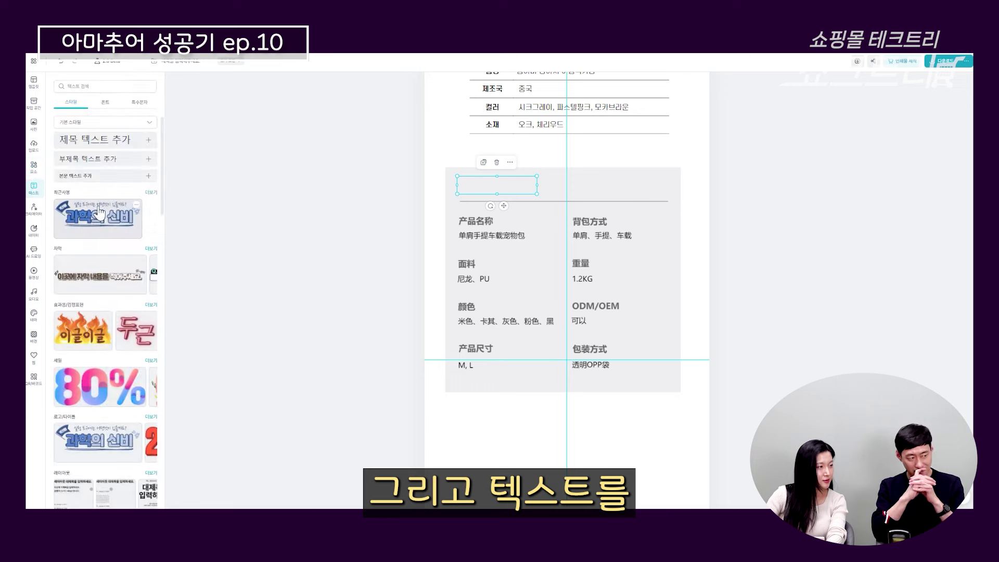
drag(91, 152, 589, 190)
drag(672, 219, 532, 187)
double_click(533, 186)
drag(467, 186, 529, 184)
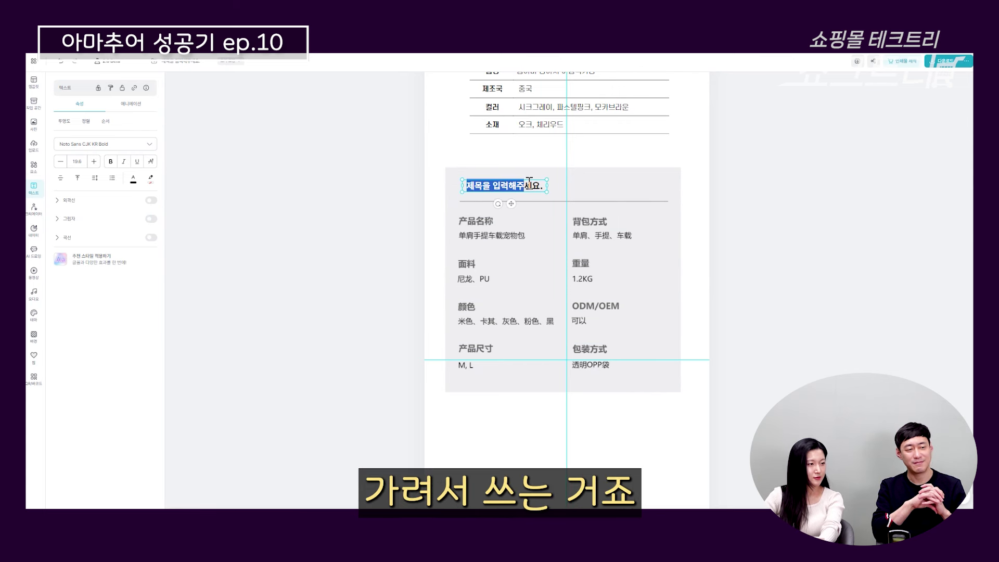
key(BackSpace)
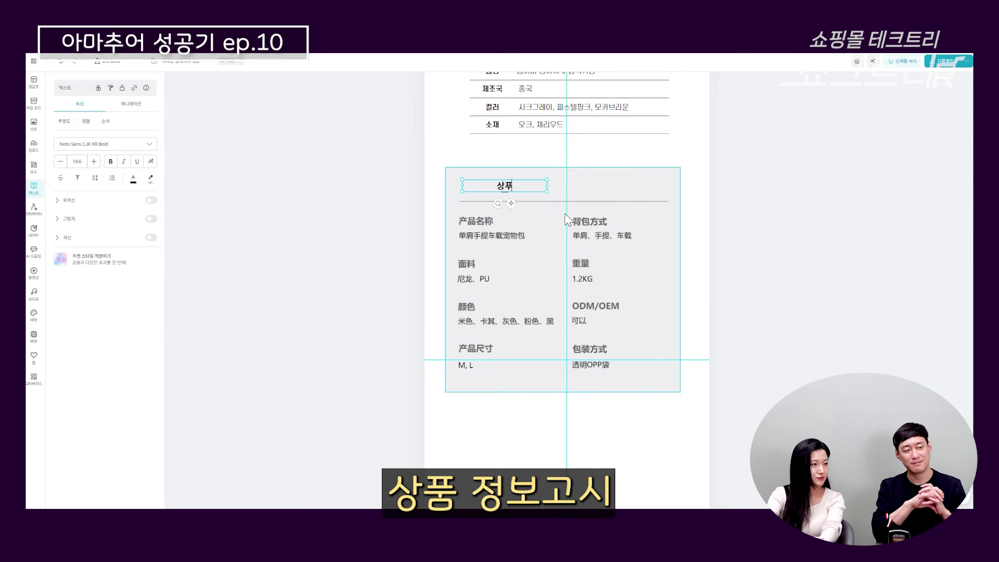
text(상품정보제공고시)
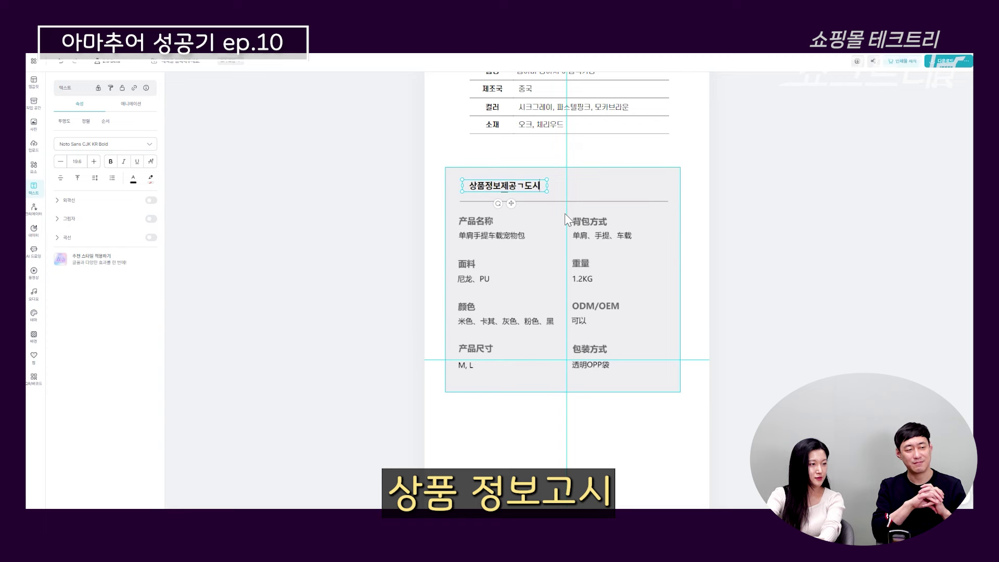
scroll(559, 260, up, 3)
click(556, 304)
key(Escape)
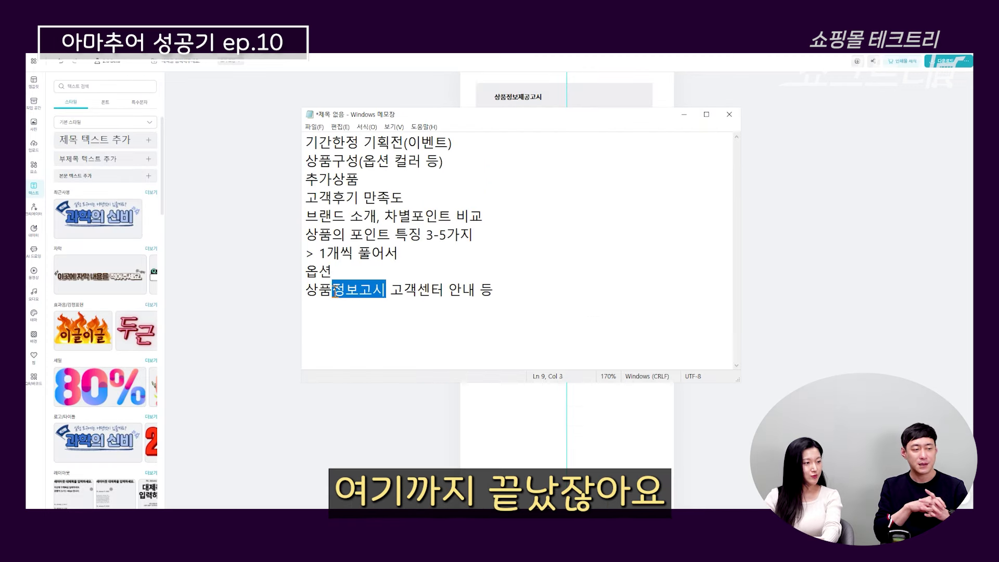
Following the memo's 고객센터 item, paste the 교환 및 반품 안내 and 고객센터 text blocks below the captured information image on page 11.
drag(334, 289, 306, 289)
mouse_move(391, 289)
mouse_down()
mouse_move(505, 295)
mouse_move(398, 291)
mouse_up()
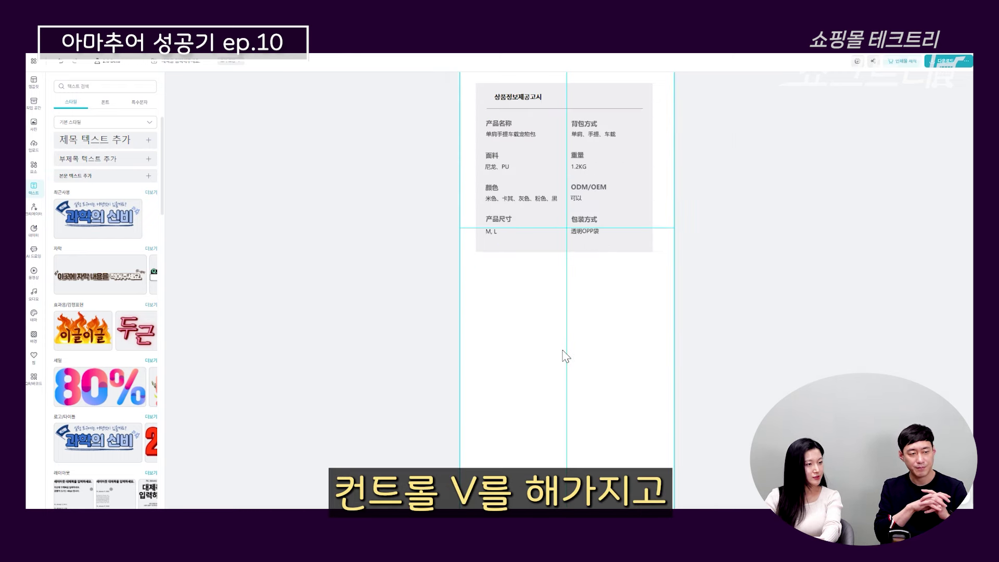
key(ctrl+v)
drag(591, 279, 591, 468)
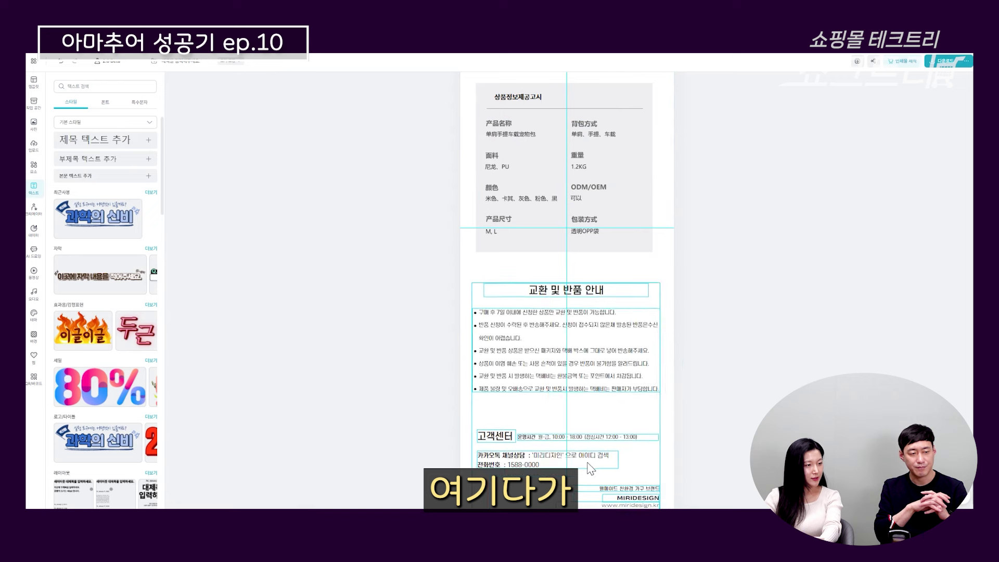
click(575, 311)
scroll(597, 378, down, 1)
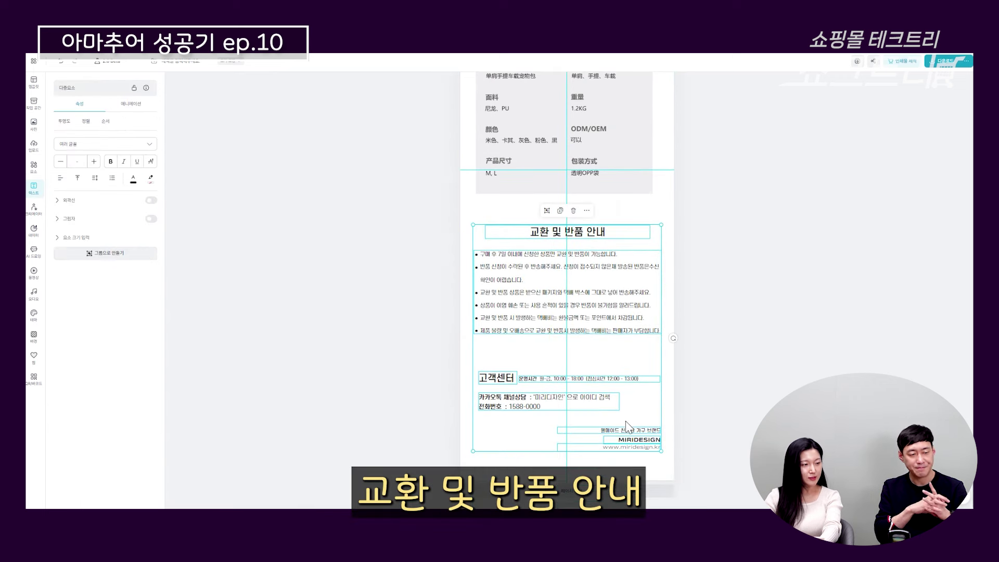
key(Escape)
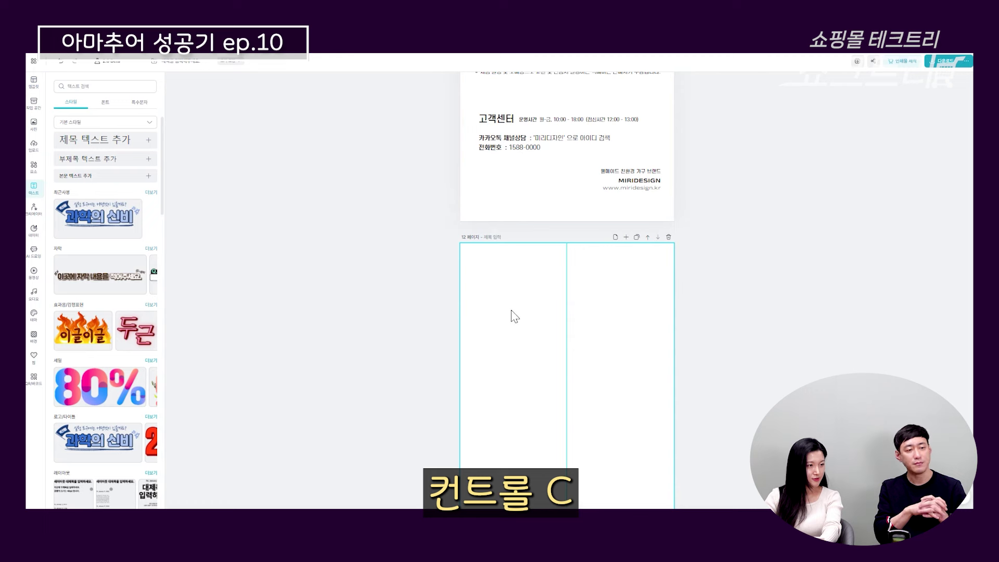
Paste the copied FAQ block (자주 묻는 질문) onto the empty page 12 and look over the neighbouring pages.
scroll(520, 312, down, 3)
key(ctrl+v)
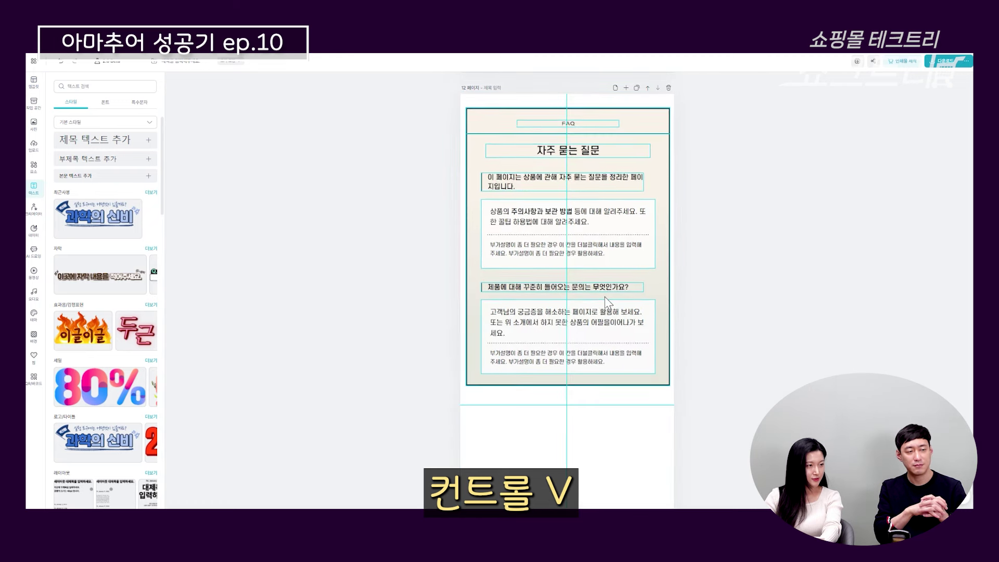
click(570, 258)
double_click(569, 247)
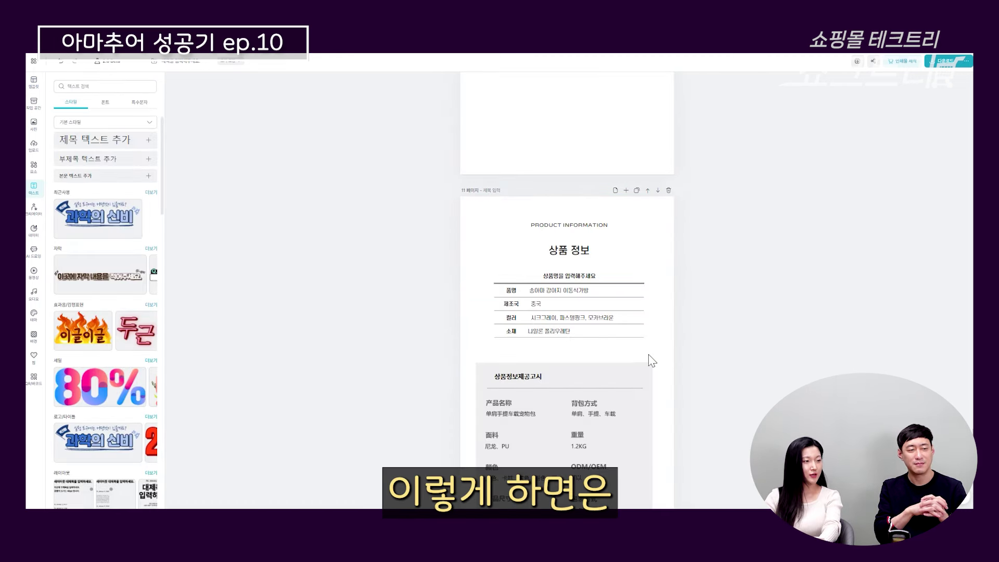
scroll(650, 359, up, 5)
scroll(652, 361, down, 8)
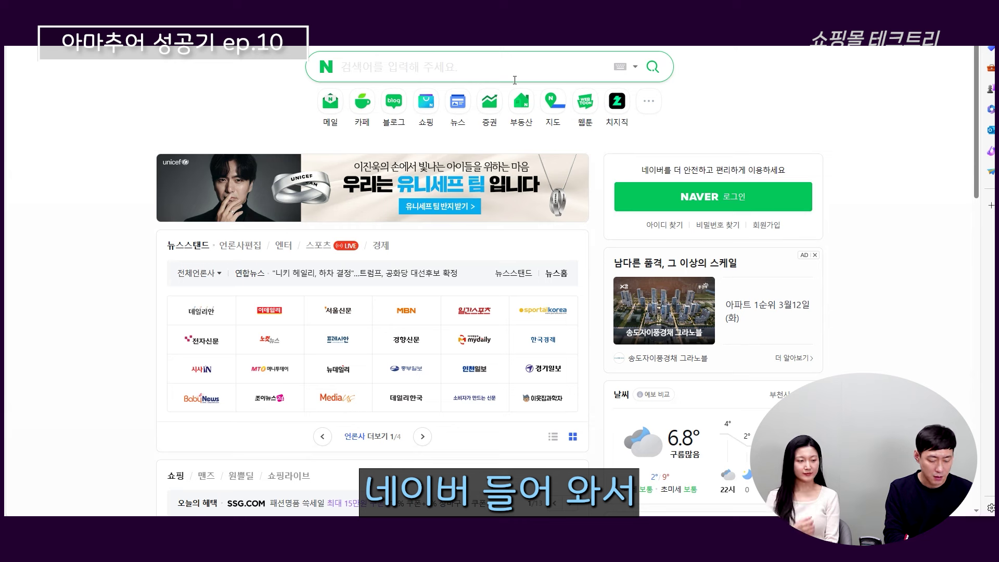
Search Naver for removebg and open the remove.bg website from the results.
text(re)
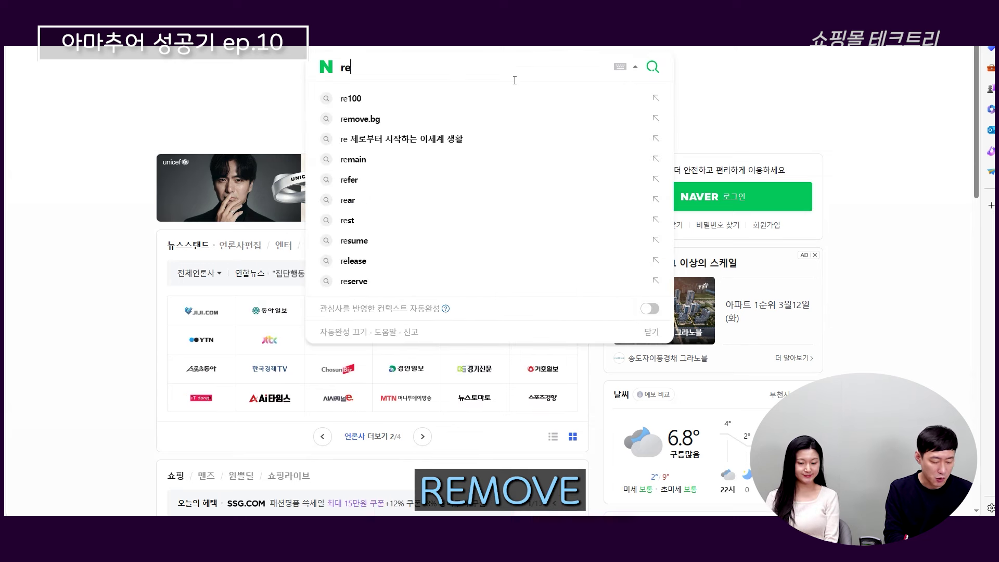
text(move)
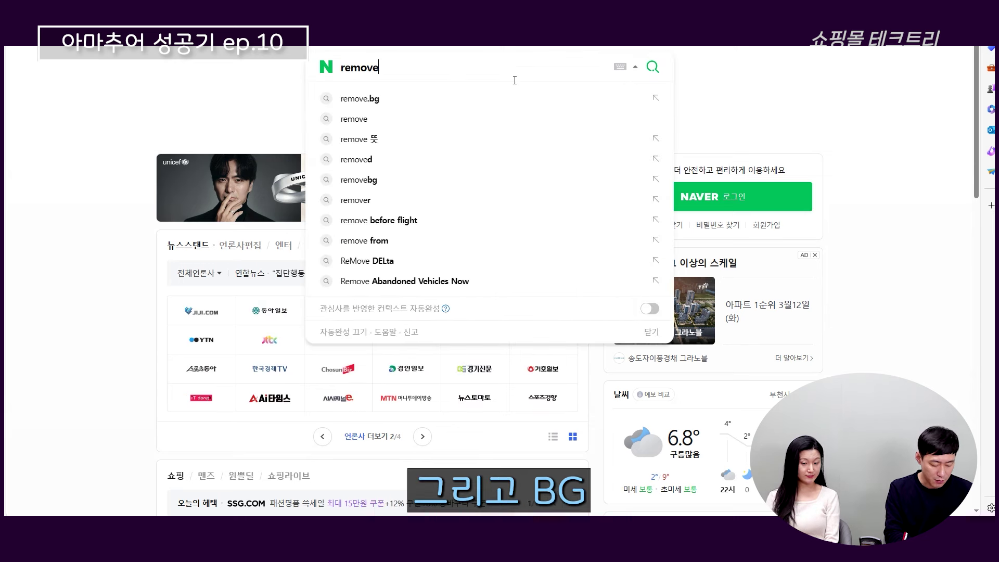
text(bg)
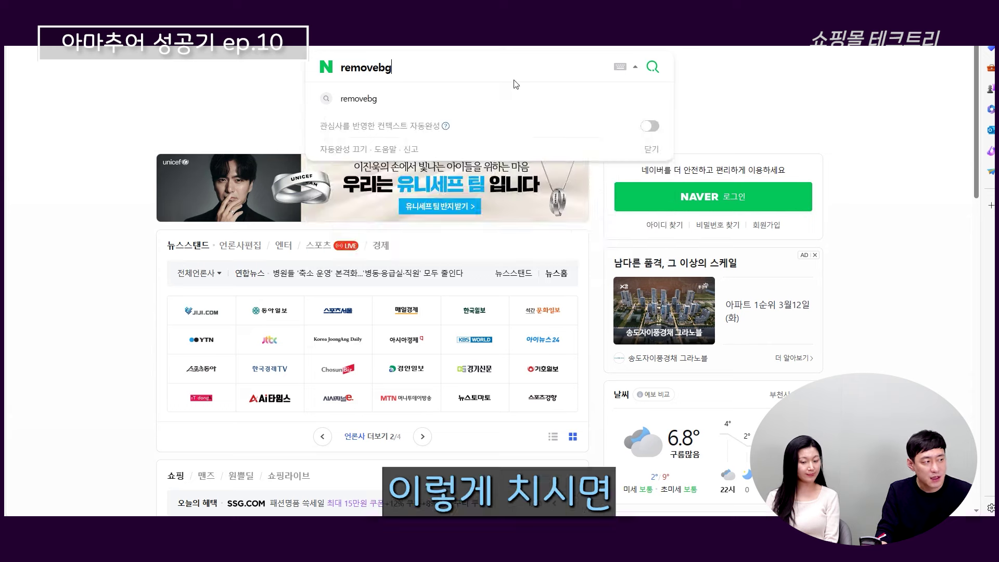
key(Return)
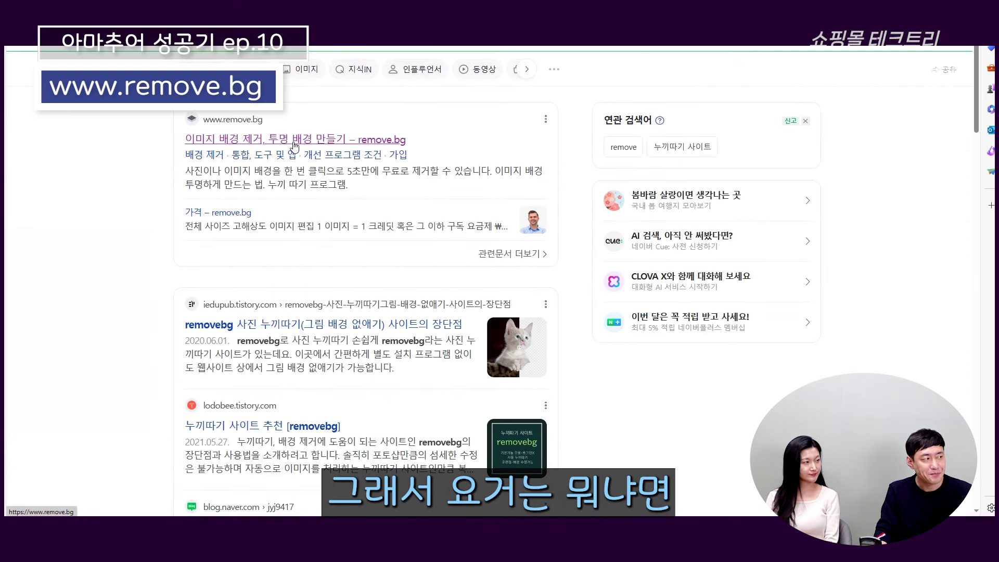
click(312, 139)
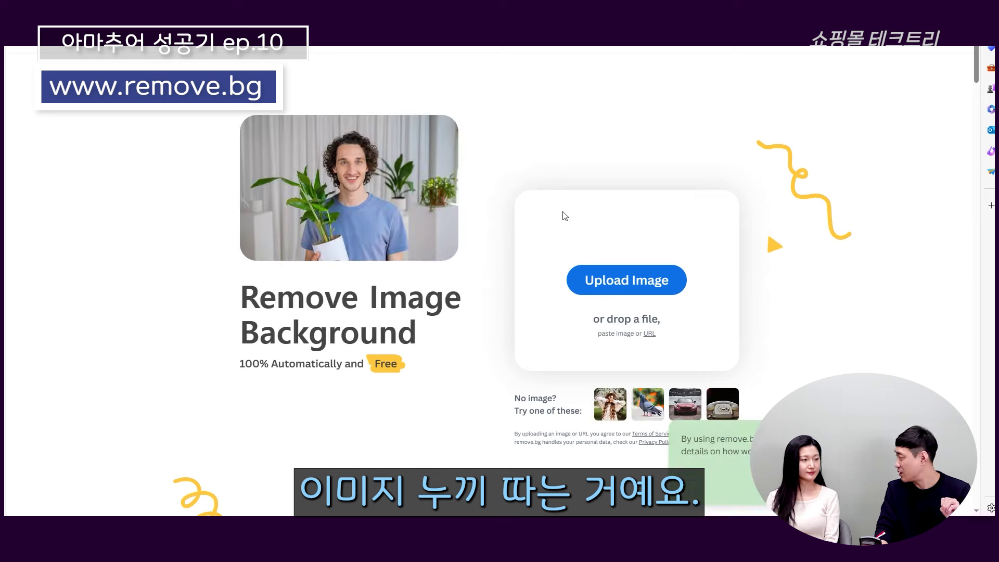
Upload the photo of the dog in the quilted pet carrier to remove its background.
click(651, 280)
click(338, 83)
double_click(338, 104)
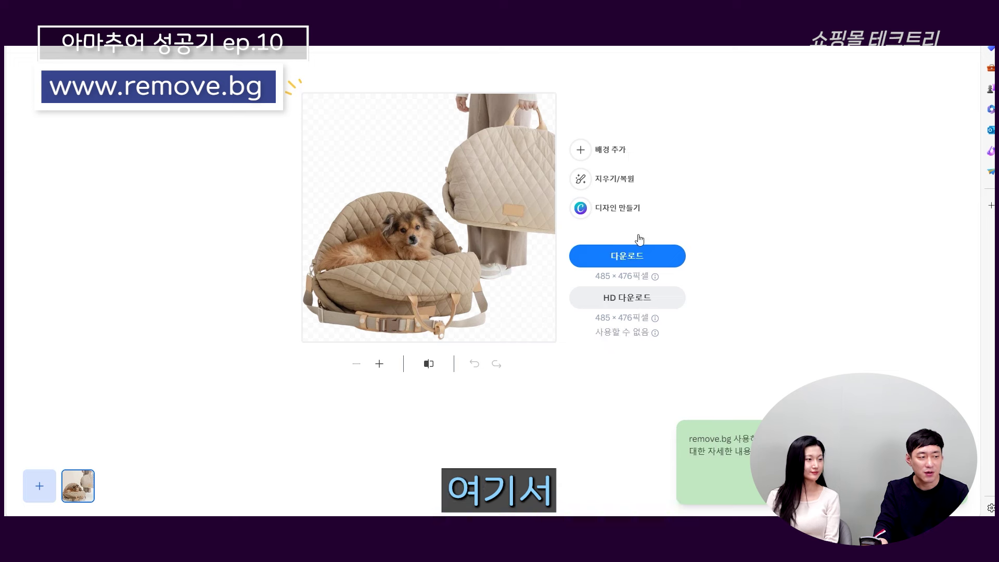
View the Canva design offer for the cut-out carrier image and close it without creating a design.
click(610, 210)
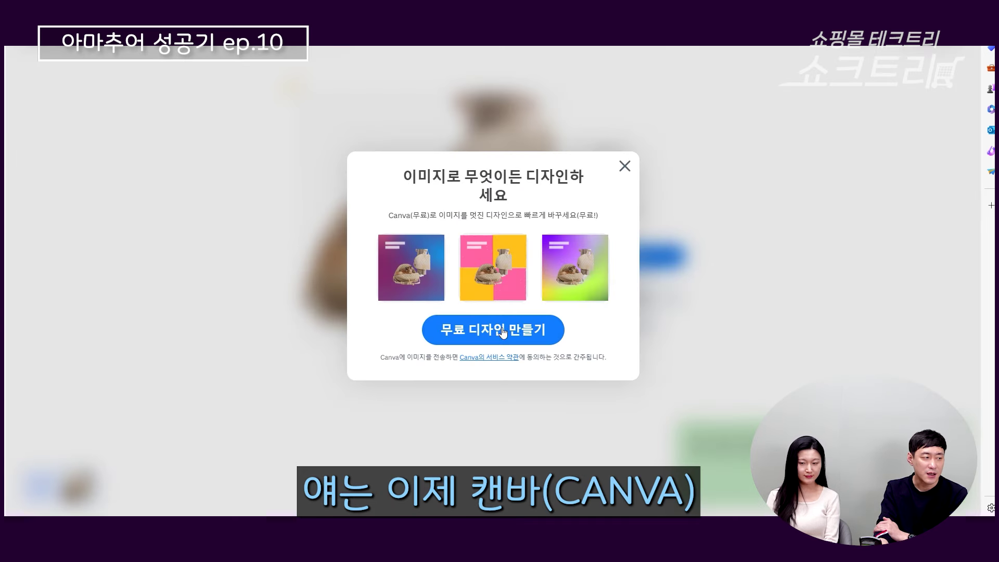
drag(389, 218, 416, 219)
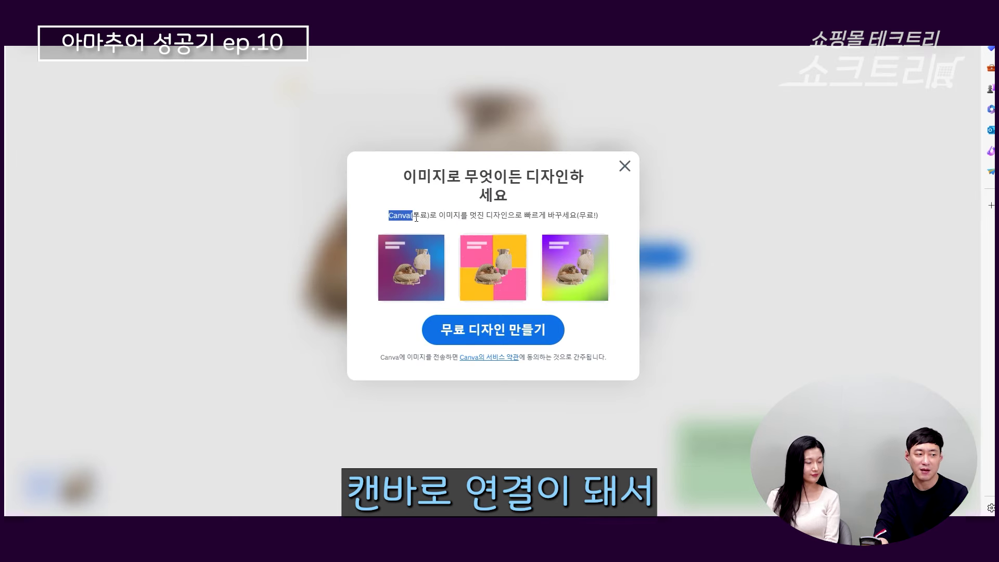
click(543, 216)
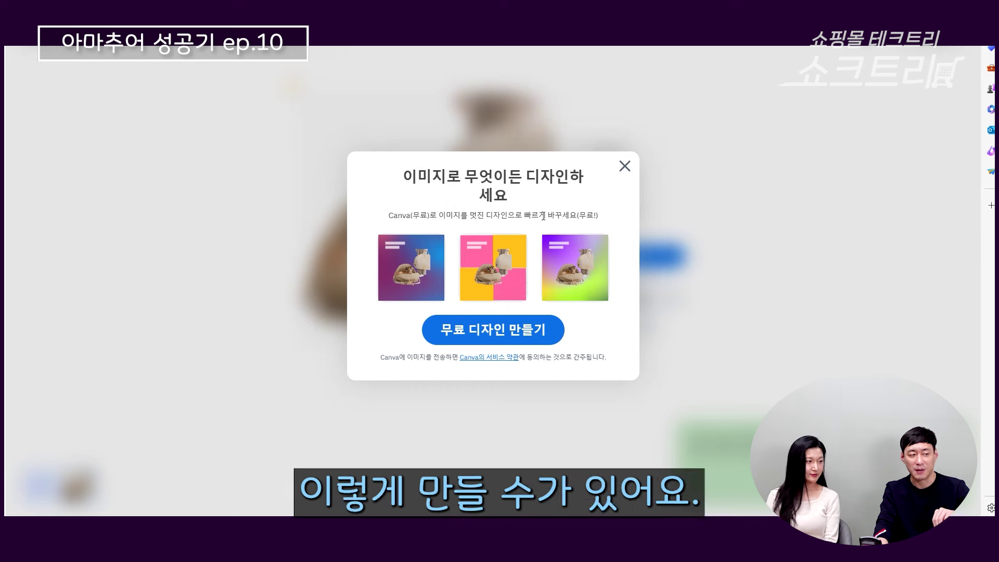
click(624, 165)
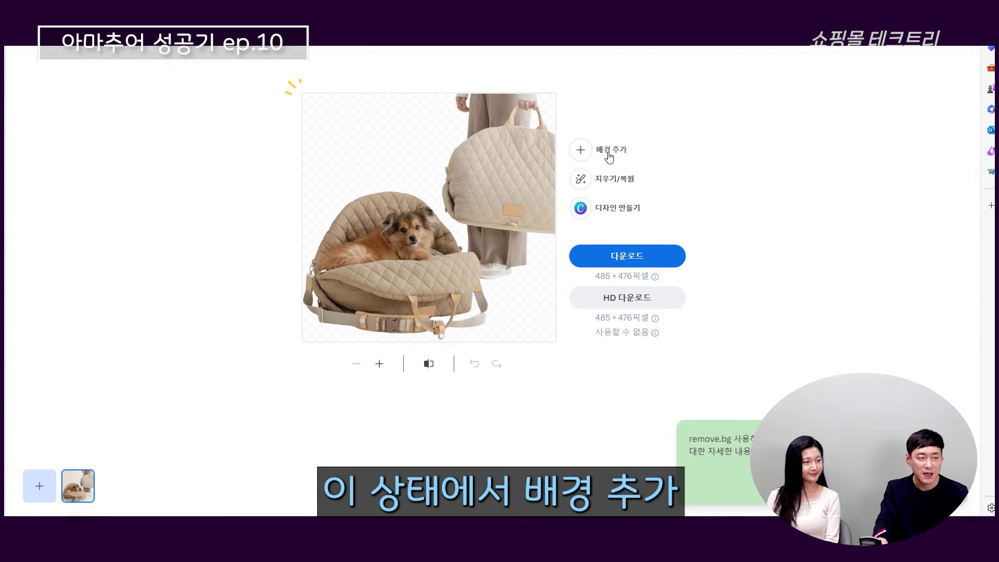
Add the stock photo background with a white wall and grey floor behind the cut-out dog carrier image.
click(608, 152)
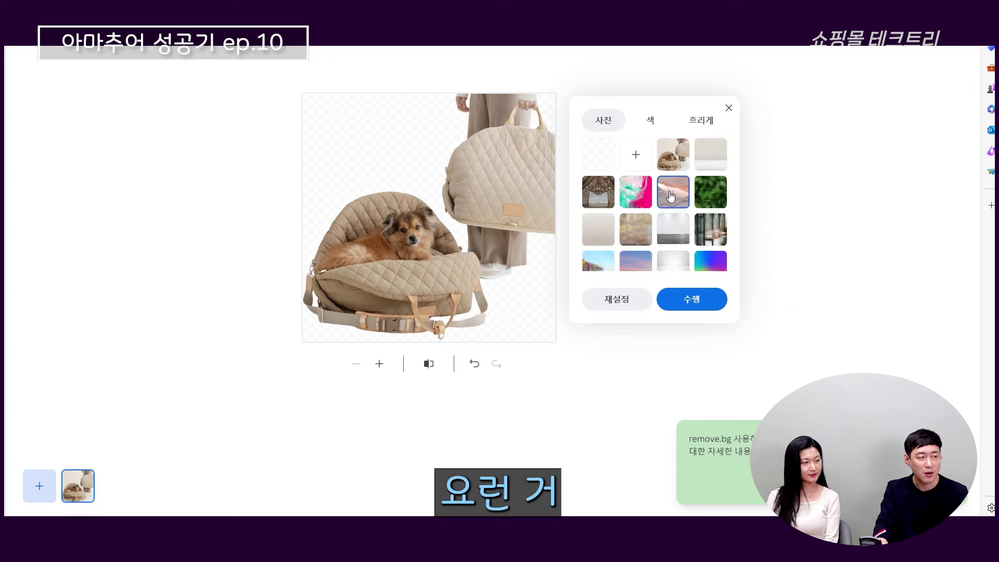
click(673, 192)
click(662, 231)
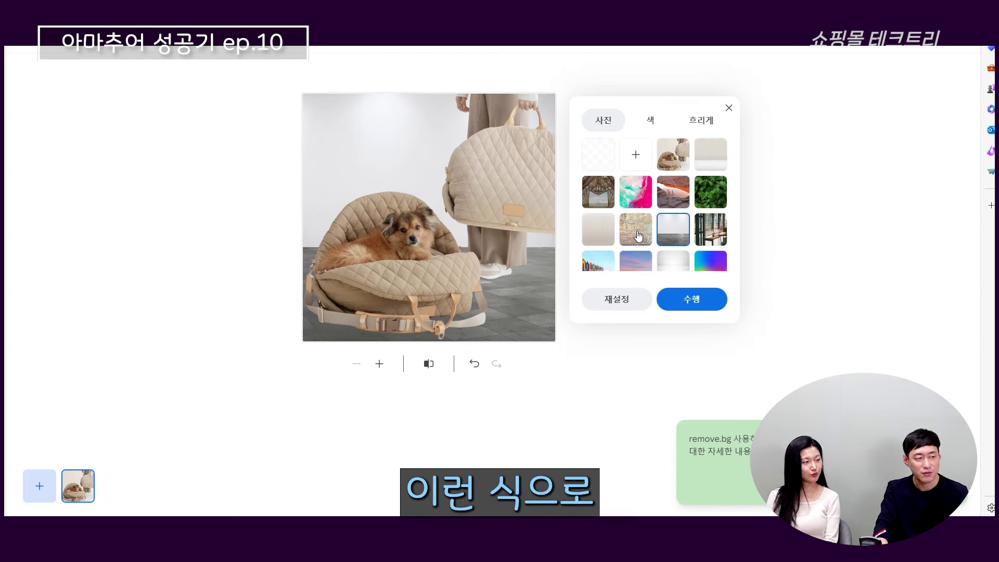
click(422, 280)
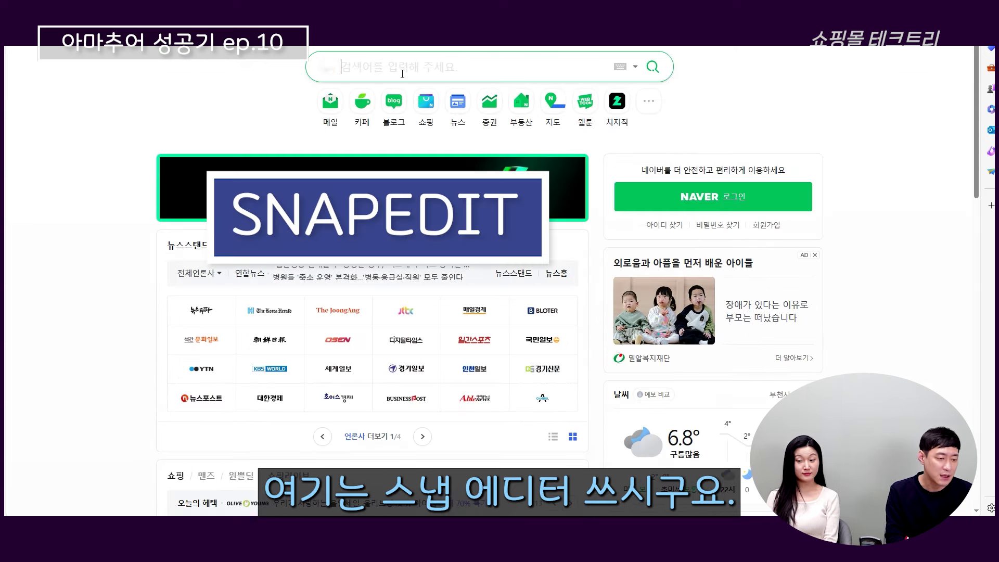
Search Naver for snapedit and open the snapedit.app website from the results.
text(snapedit)
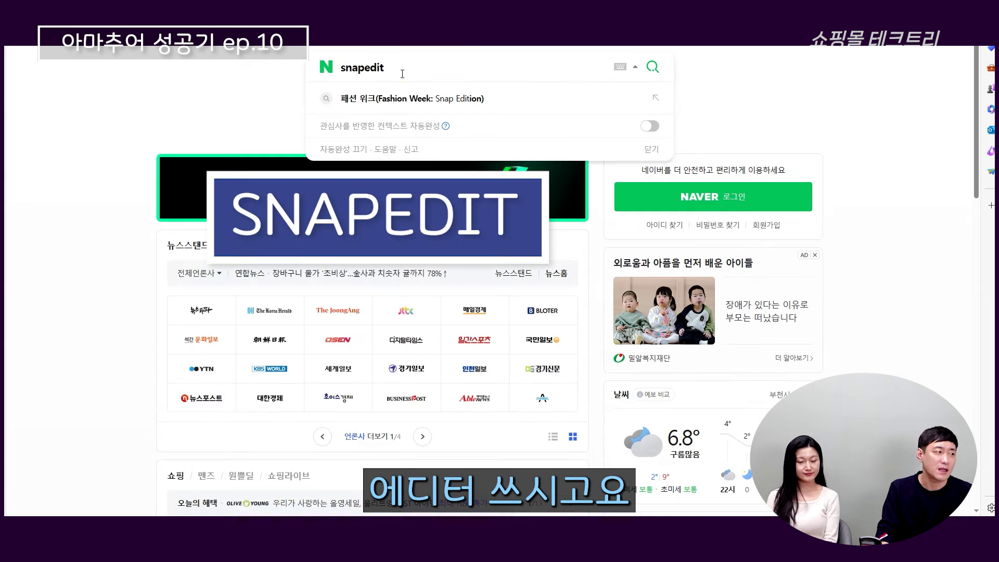
key(Return)
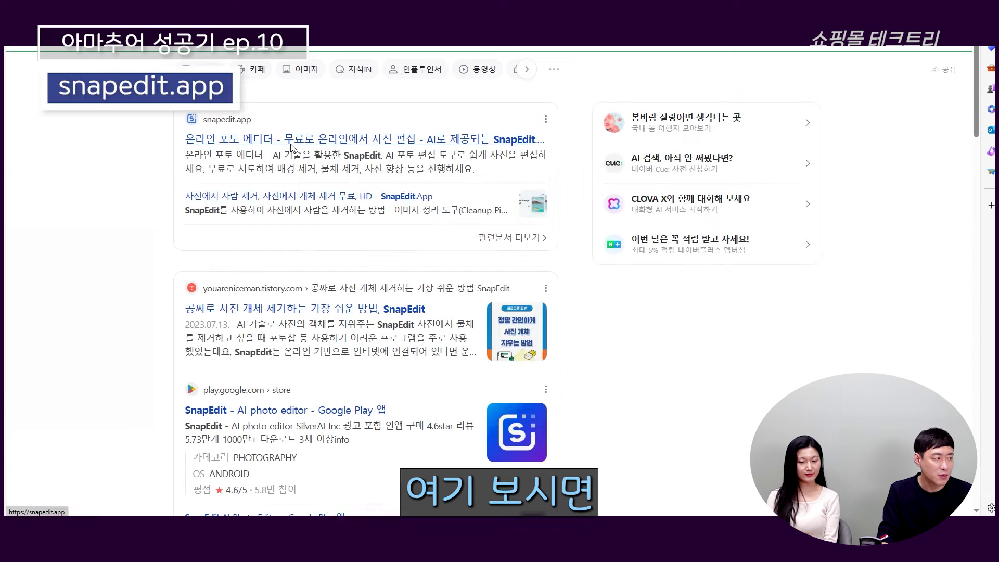
click(227, 129)
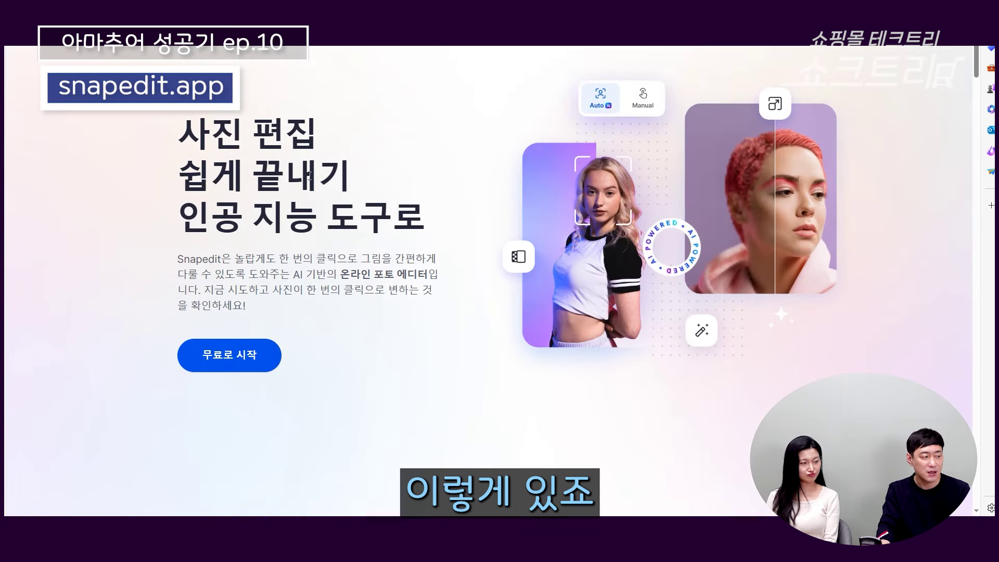
Upload the cream sofa photo to the 배경 제거 tool and download the cut-out at standard quality.
click(241, 356)
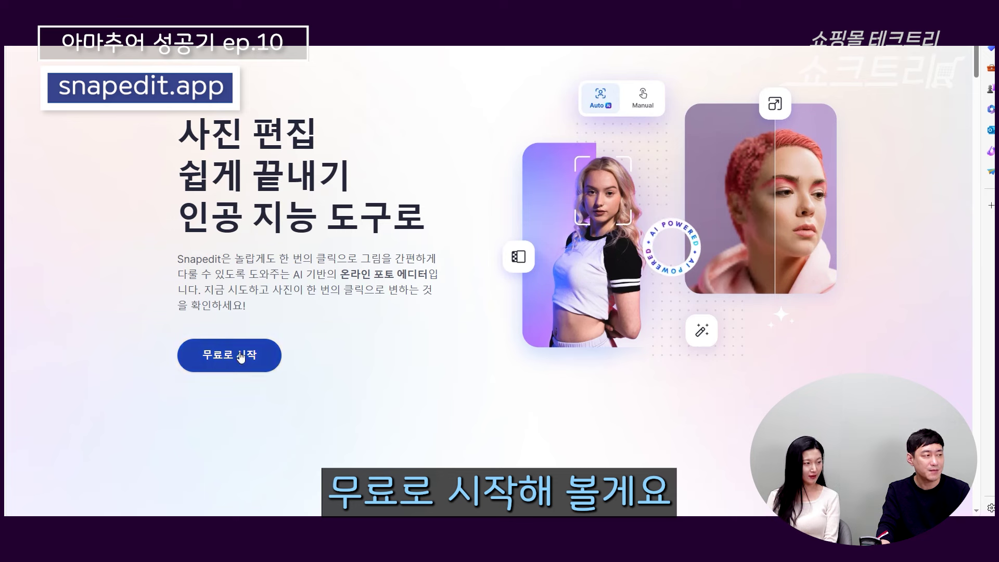
scroll(494, 195, up, 4)
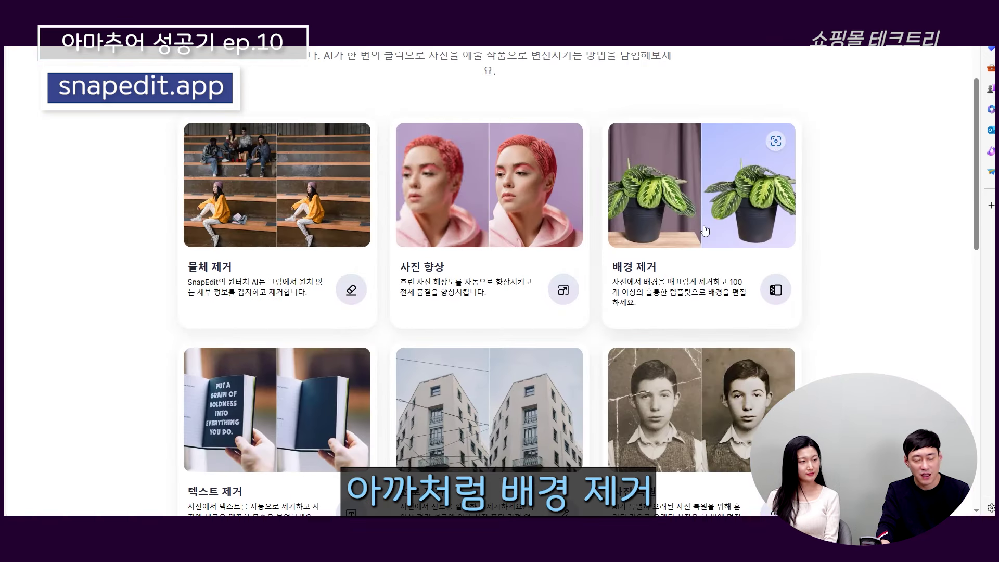
click(703, 225)
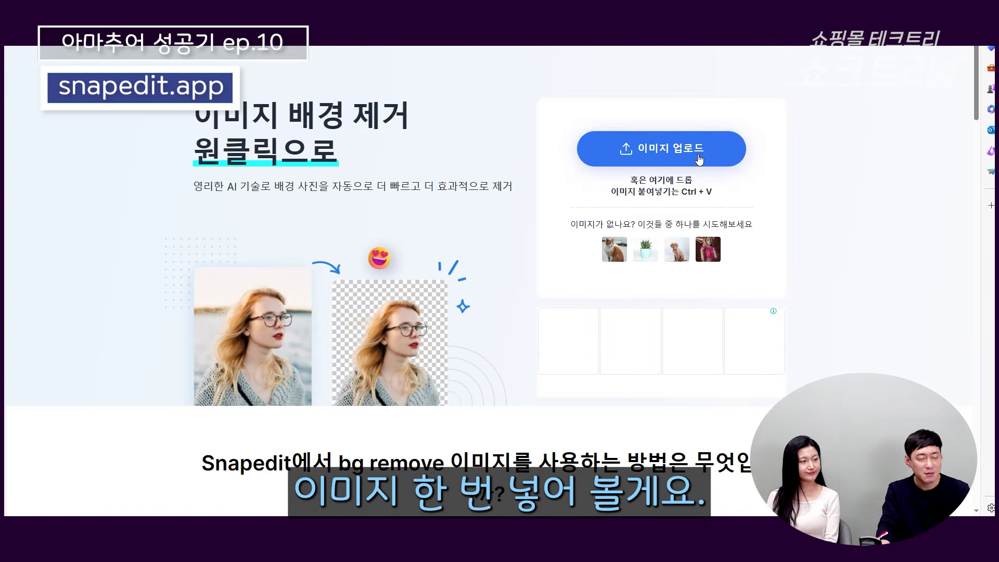
drag(700, 159, 651, 170)
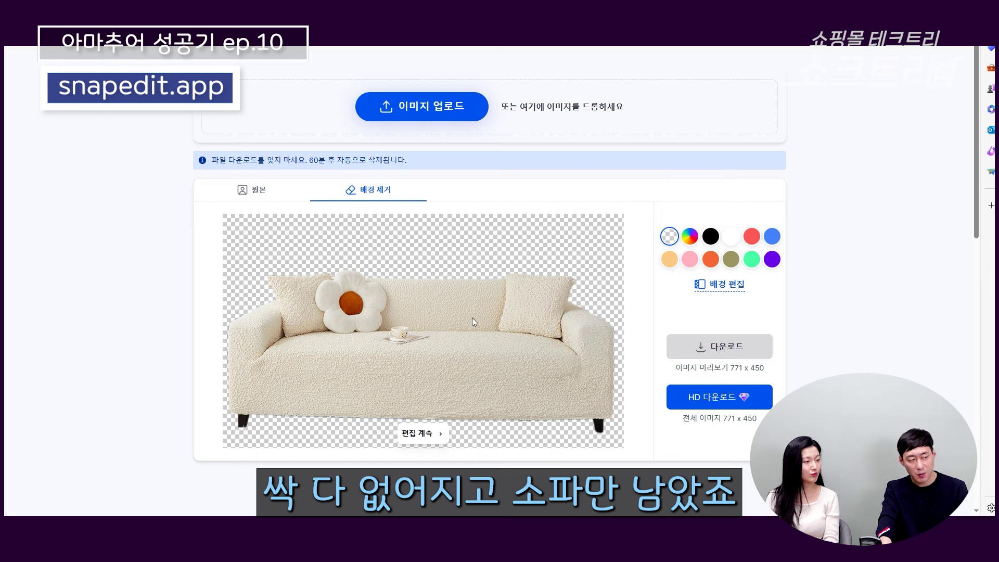
right_click(533, 421)
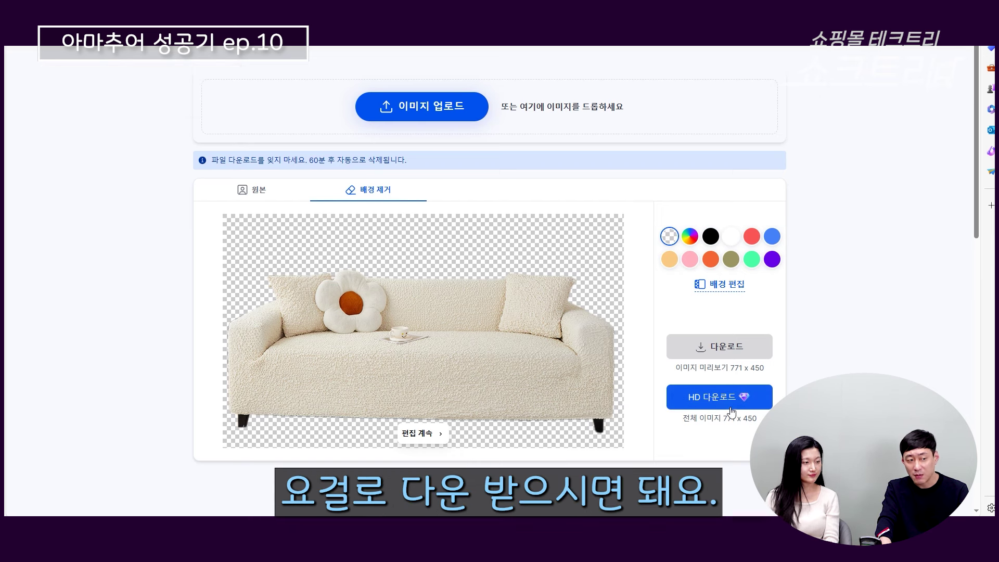
click(722, 349)
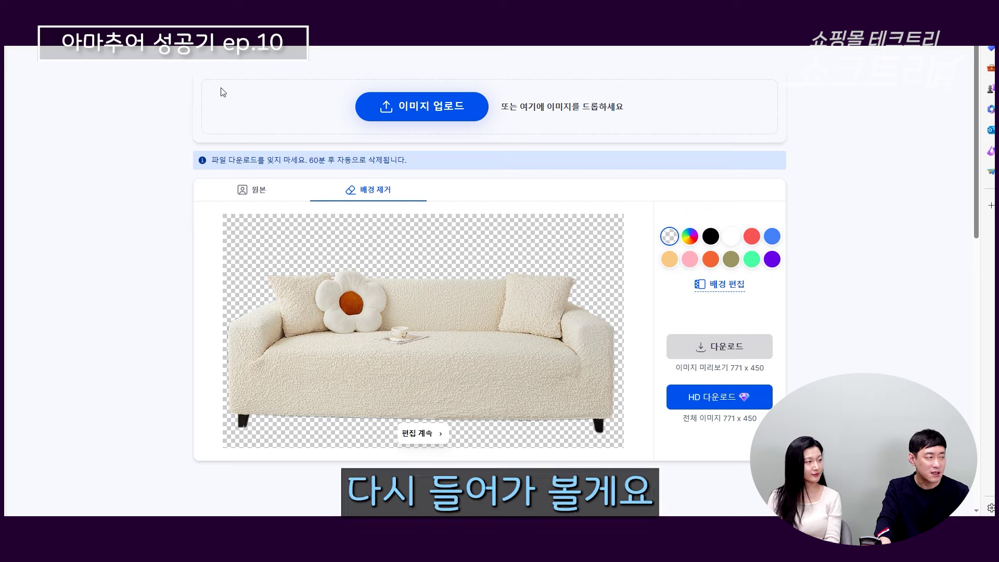
Upload the captioned sofa photo to SnapEdit's 물체 제거 tool and dismiss the PRO trial offer.
click(363, 193)
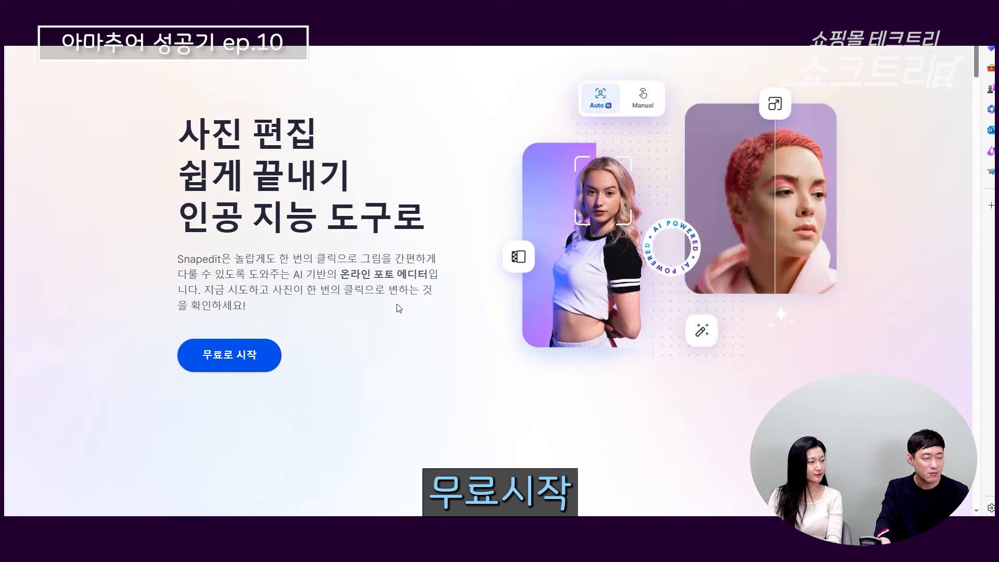
scroll(247, 367, down, 12)
scroll(274, 302, up, 5)
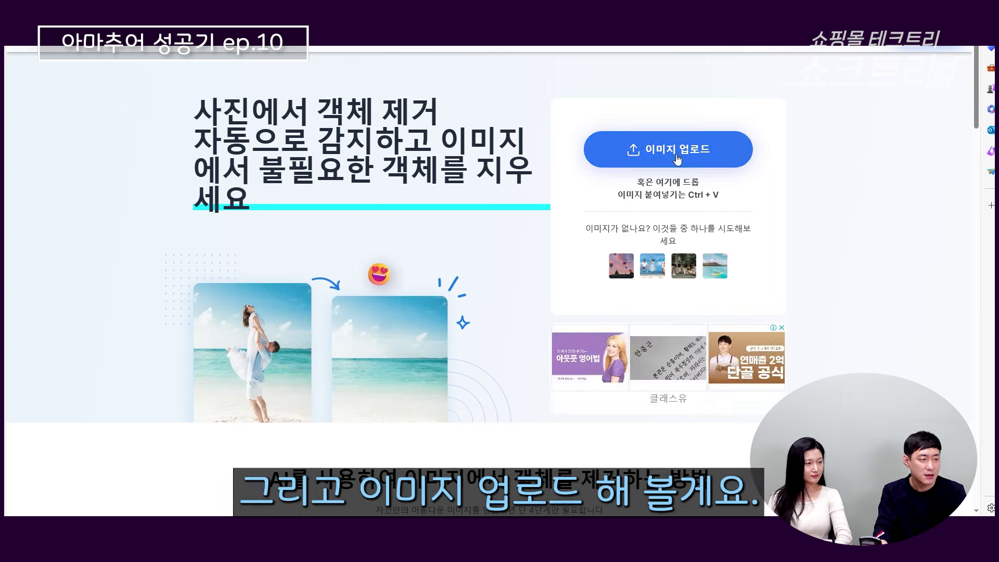
click(677, 158)
drag(980, 94, 657, 156)
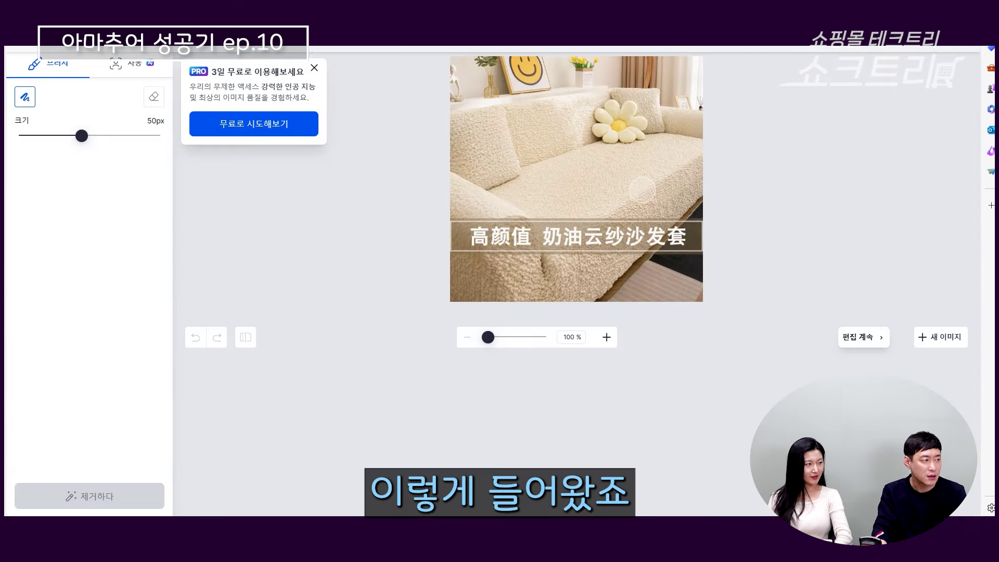
click(314, 68)
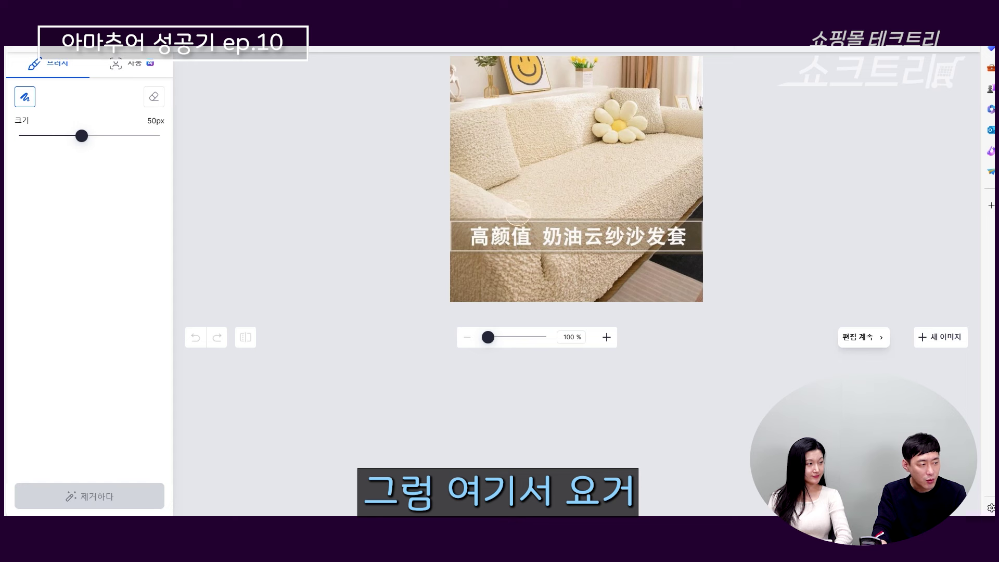
Brush over and remove the caption 高颜值 奶油云纱沙发套 and both of its border lines from the sofa photo.
mouse_move(469, 234)
mouse_down()
mouse_move(698, 234)
mouse_move(474, 238)
mouse_up()
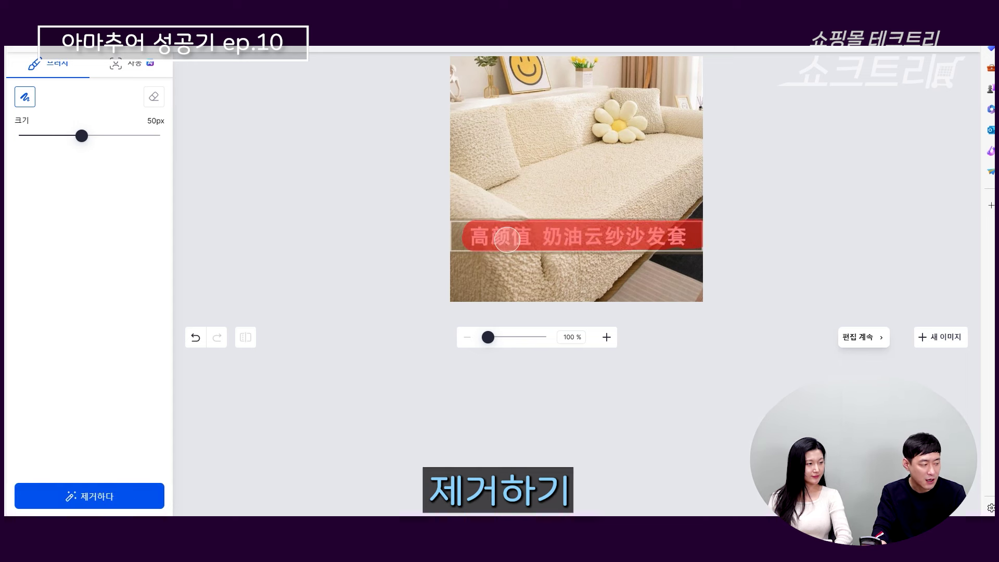
click(105, 497)
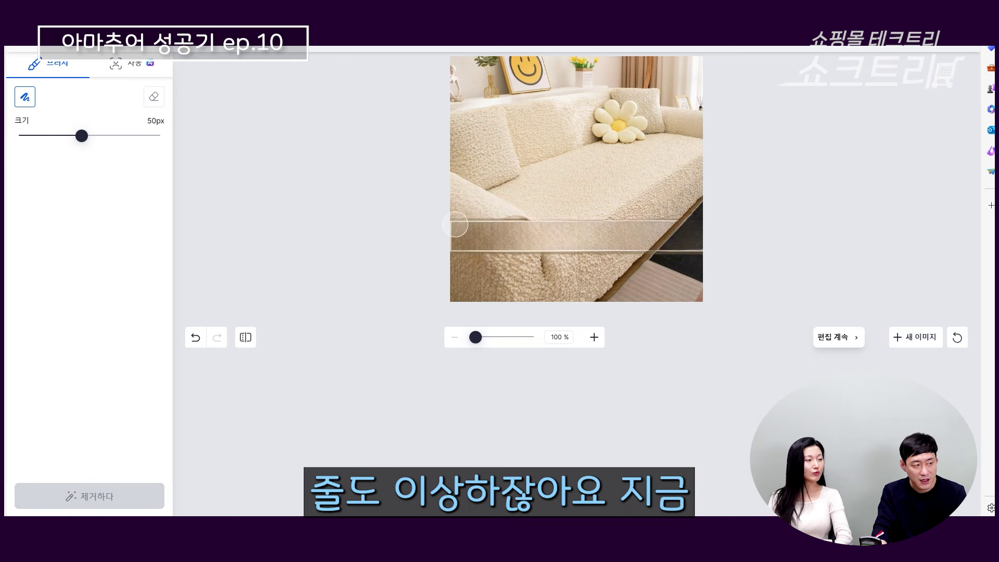
drag(454, 221, 693, 222)
click(123, 502)
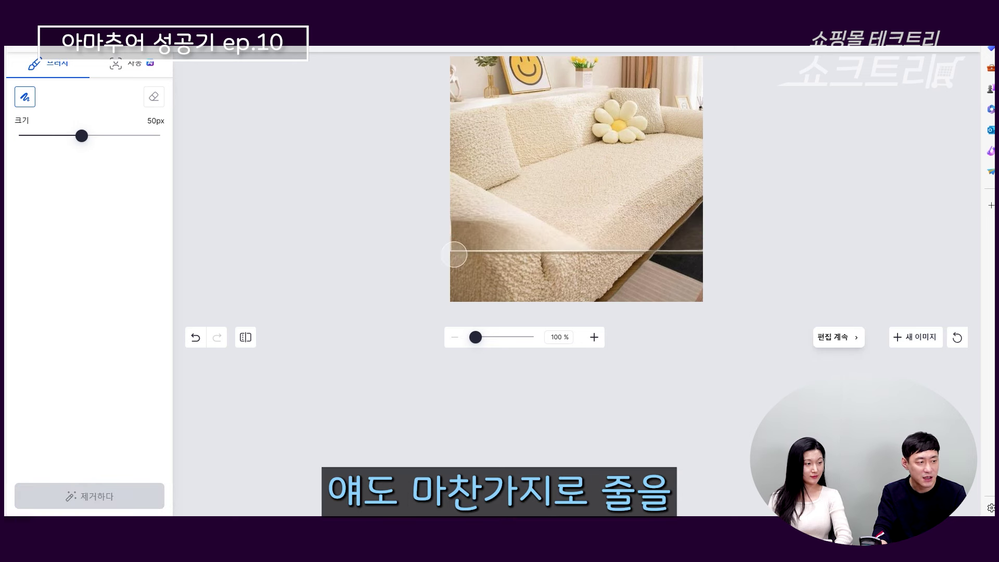
drag(451, 251, 694, 251)
click(89, 495)
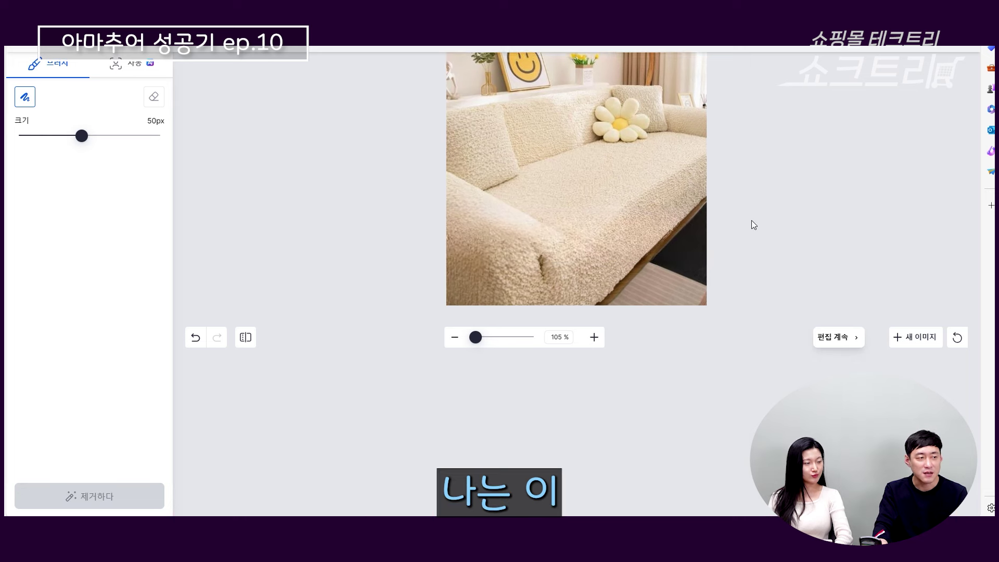
Set the brush size to 44px, paint over the flower cushion on the sofa and remove it.
scroll(751, 225, up, 5)
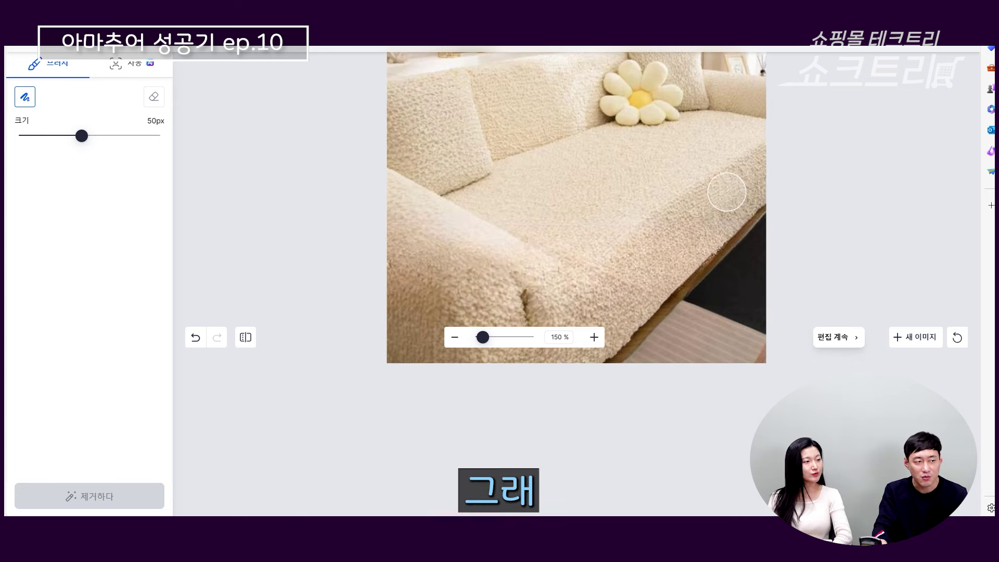
scroll(868, 203, down, 5)
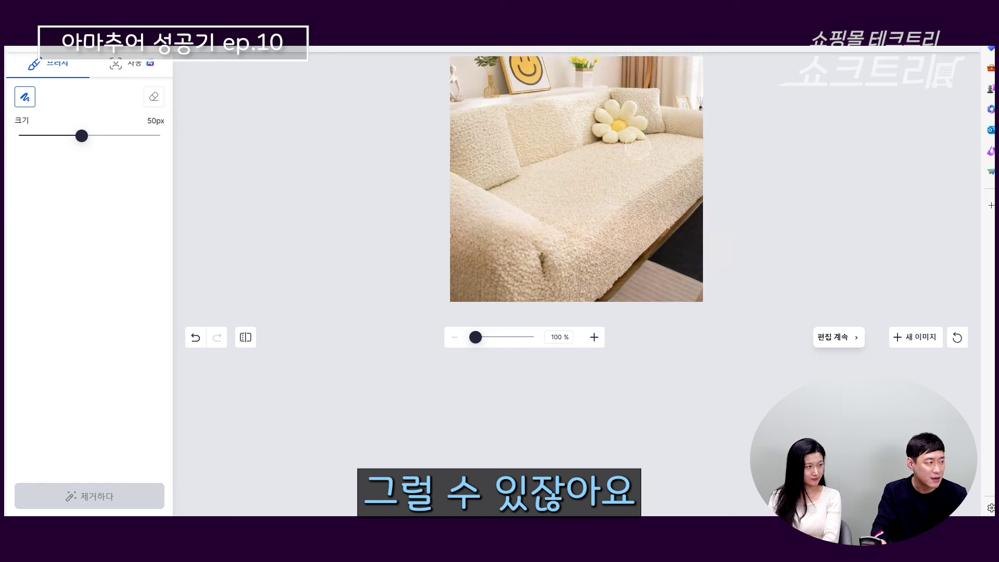
mouse_move(645, 133)
mouse_down()
mouse_move(604, 128)
mouse_move(603, 114)
mouse_move(633, 123)
mouse_up()
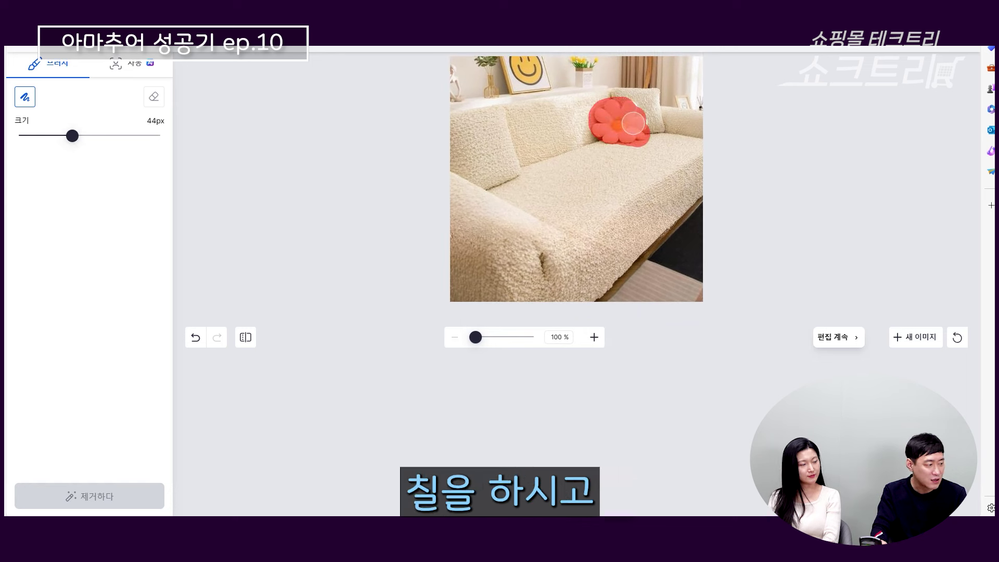
click(83, 498)
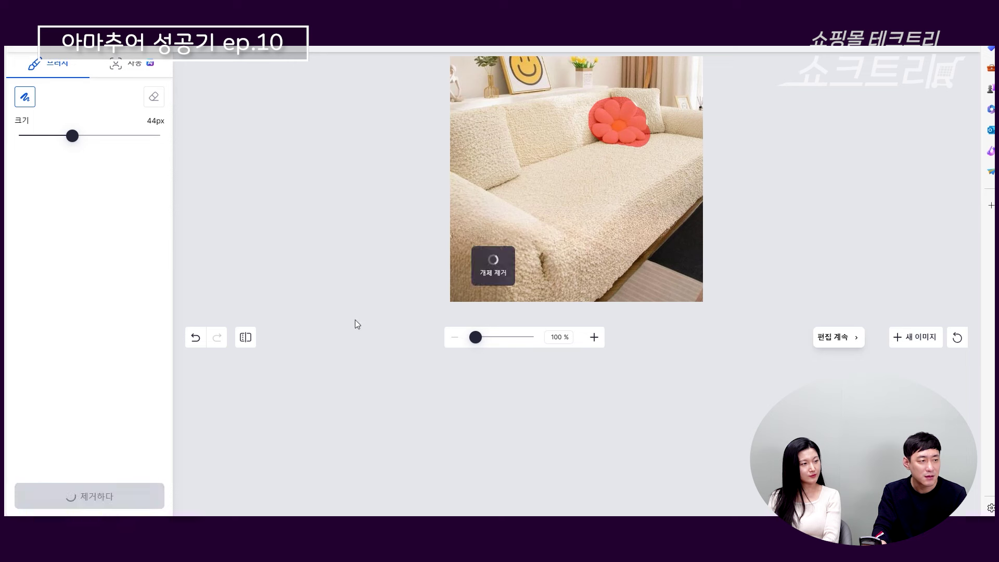